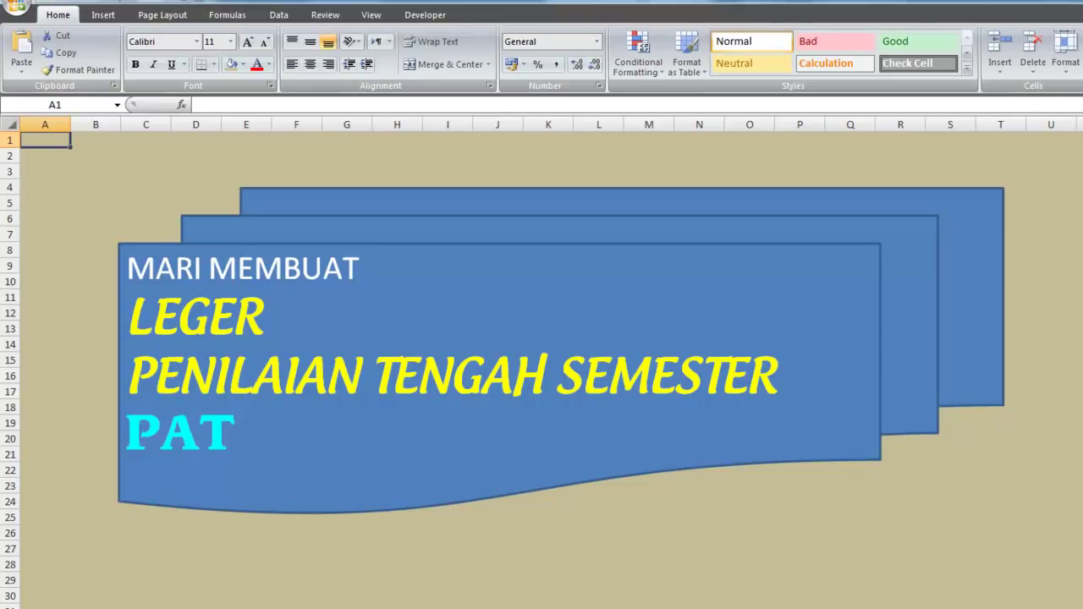
Move from the title sheet to the next sheet, the blank LEGER PTS grade ledger
key("ctrl+Page_Down")
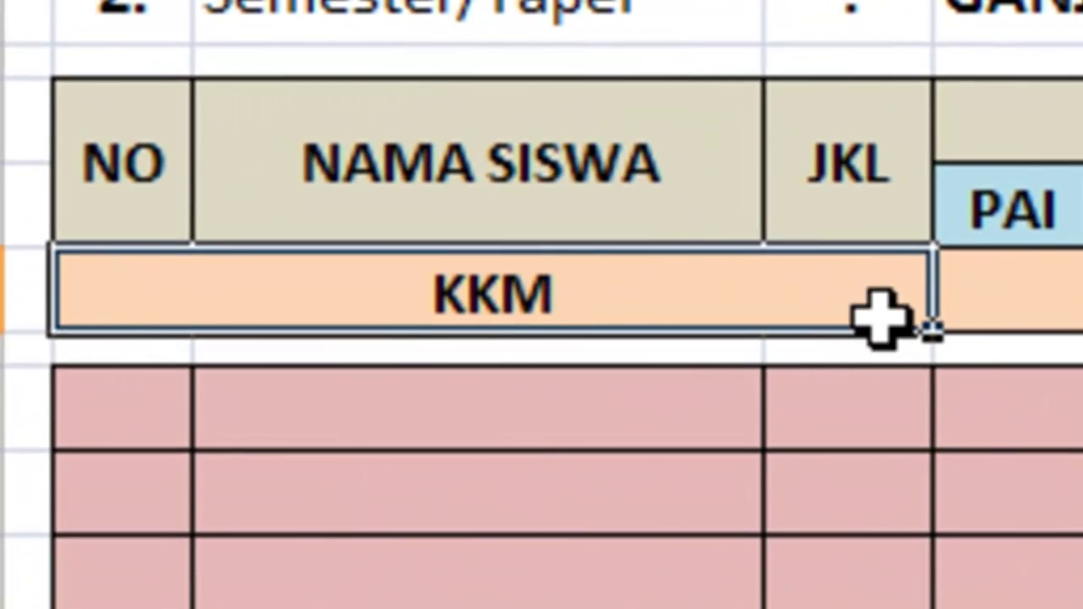
mouse_move(779, 161)
left_mouse_down()
mouse_move(794, 82)
mouse_move(1028, 83)
left_mouse_up()
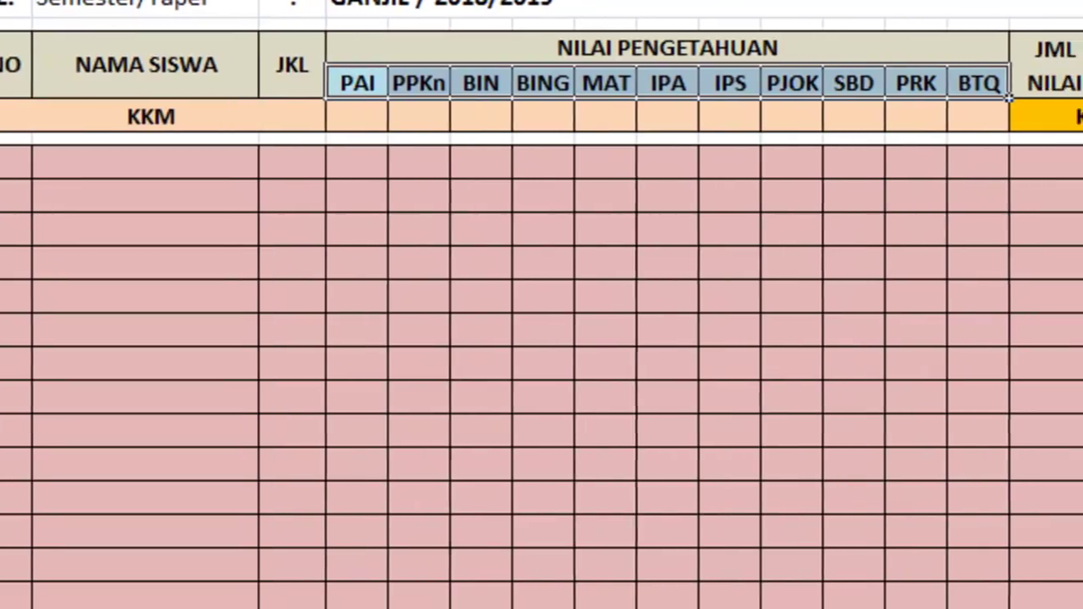
left_click(894, 116)
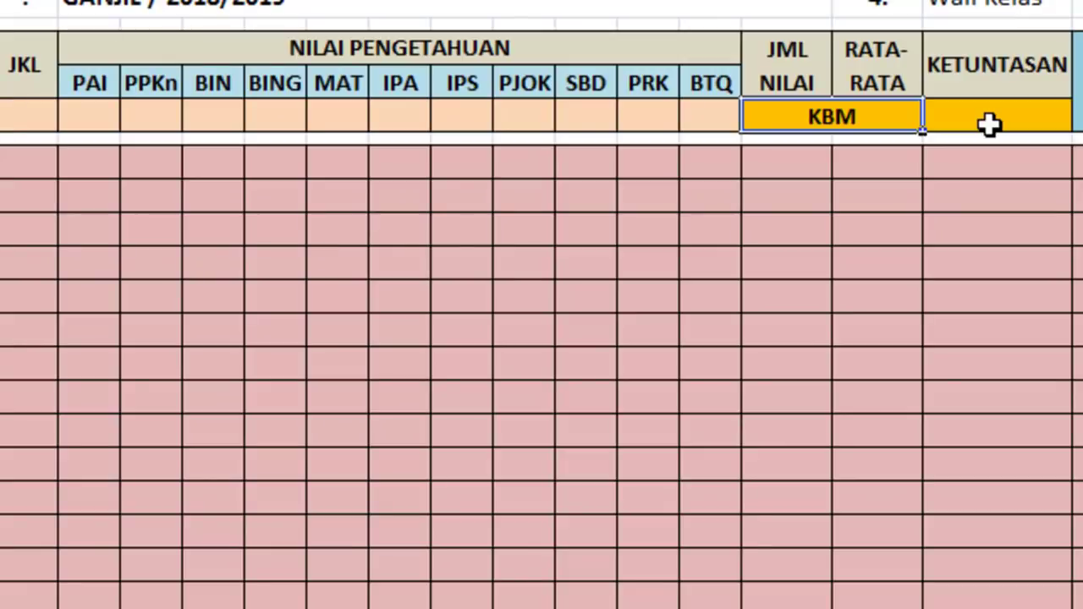
left_click(989, 124)
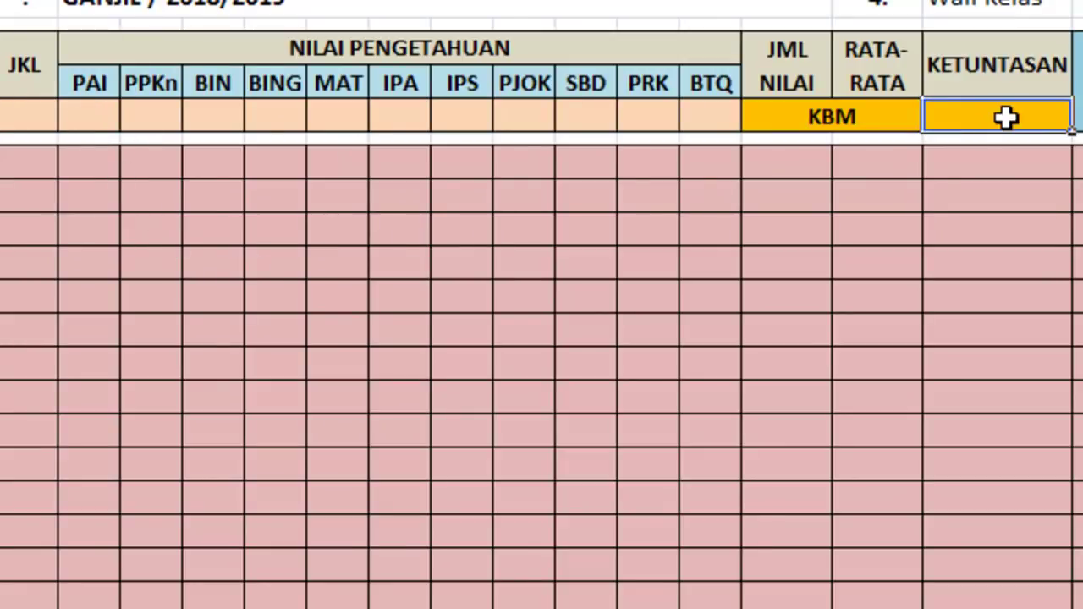
left_click(79, 125)
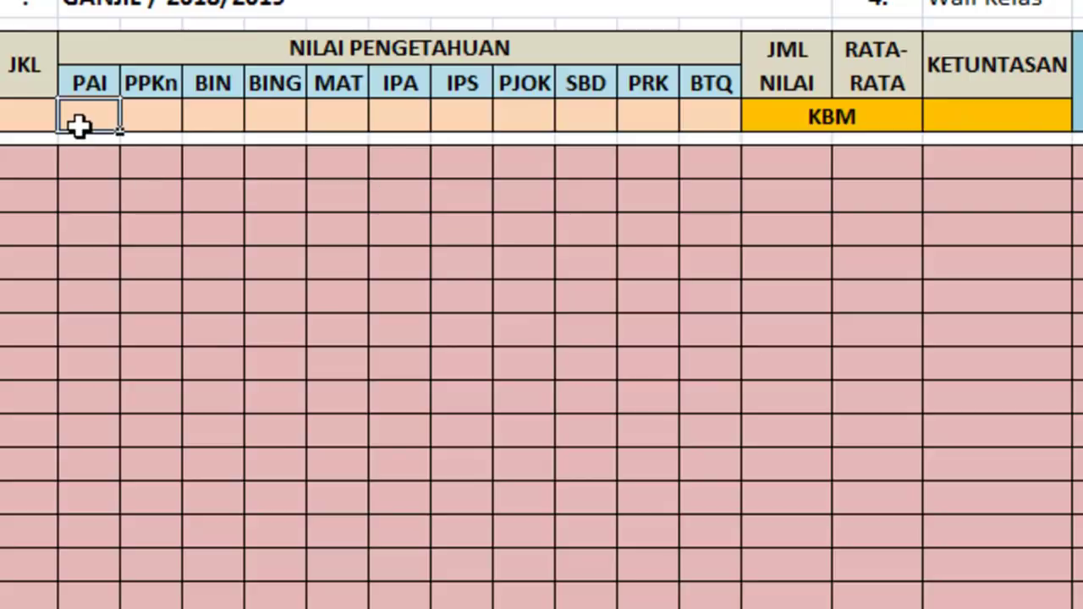
left_click(155, 121)
left_click(203, 116)
left_click(270, 119)
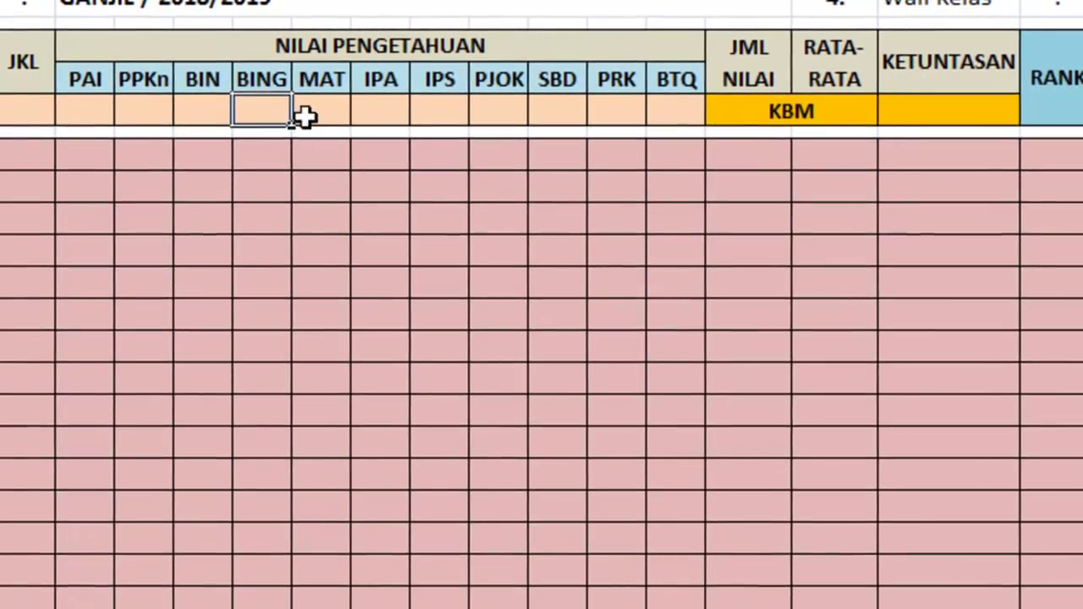
left_click(336, 119)
left_click(397, 117)
left_click(450, 116)
left_click(491, 111)
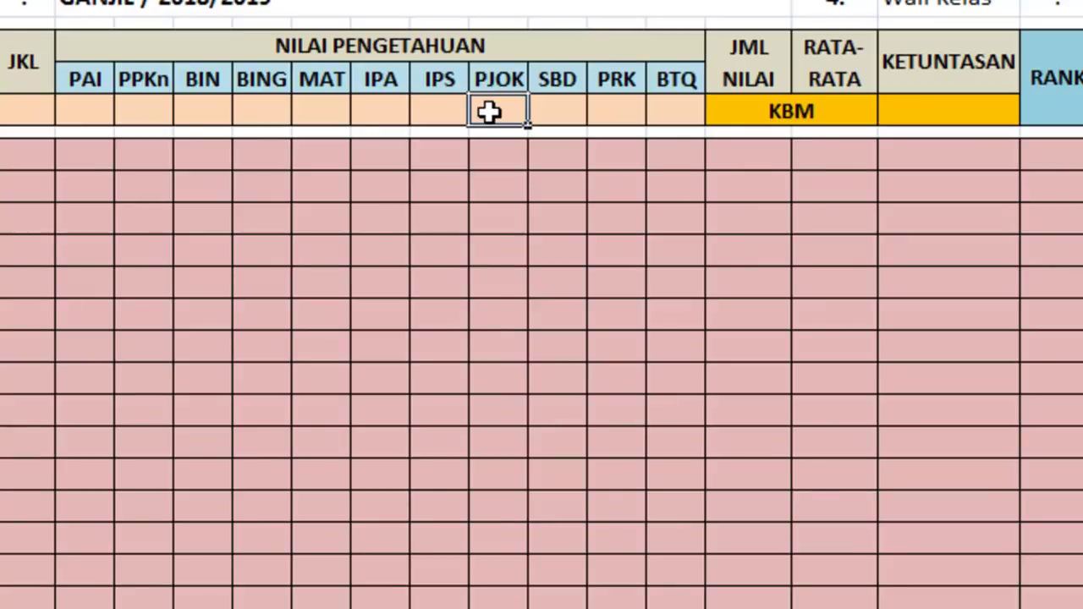
left_click(551, 111)
left_click(658, 111)
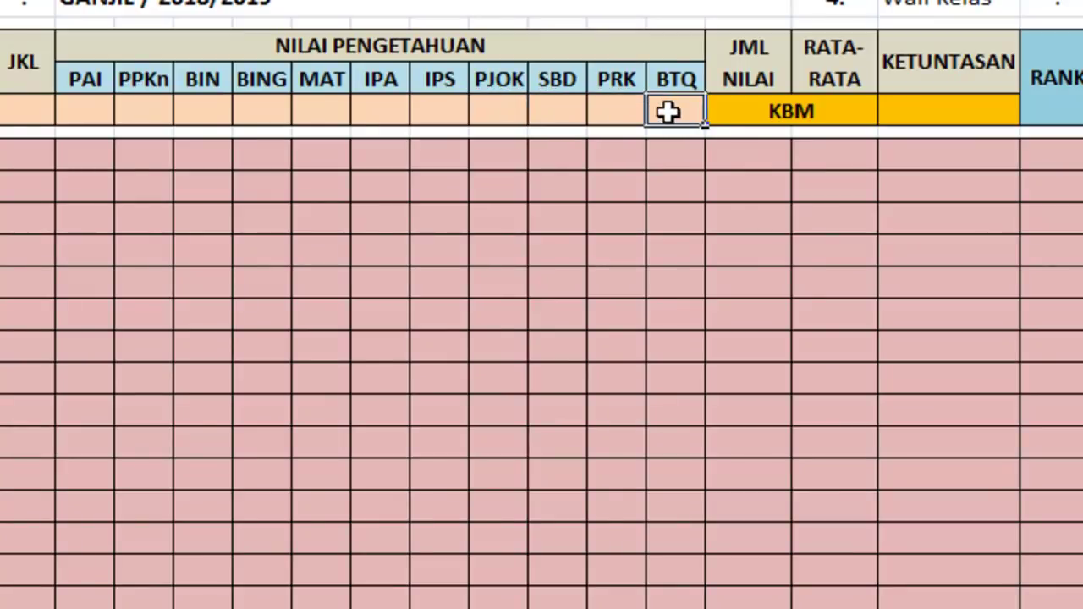
left_click(954, 110)
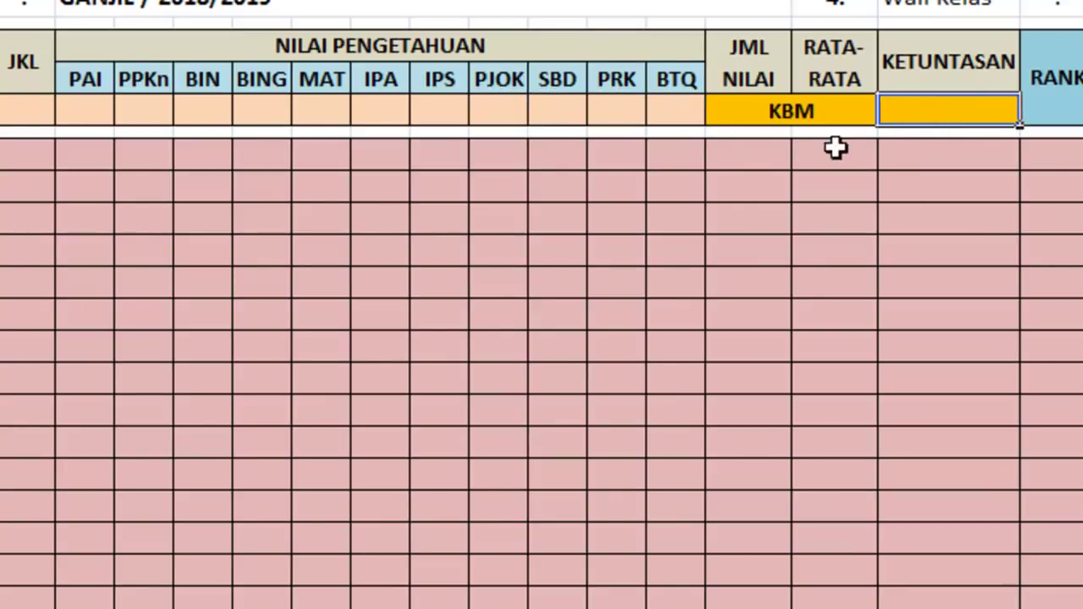
left_click(815, 111)
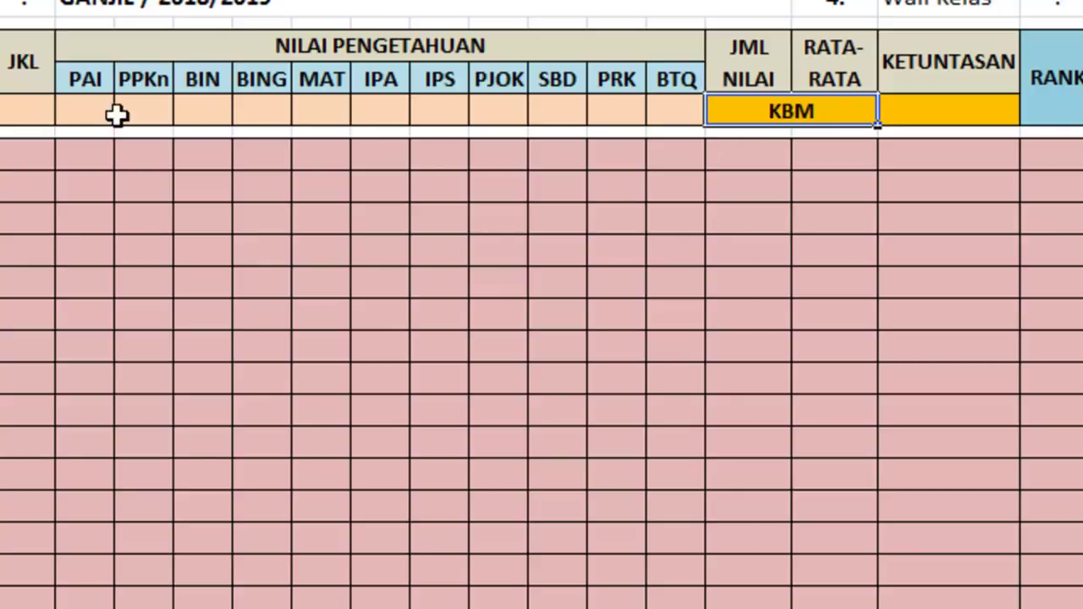
left_click_drag(90, 111, 698, 109)
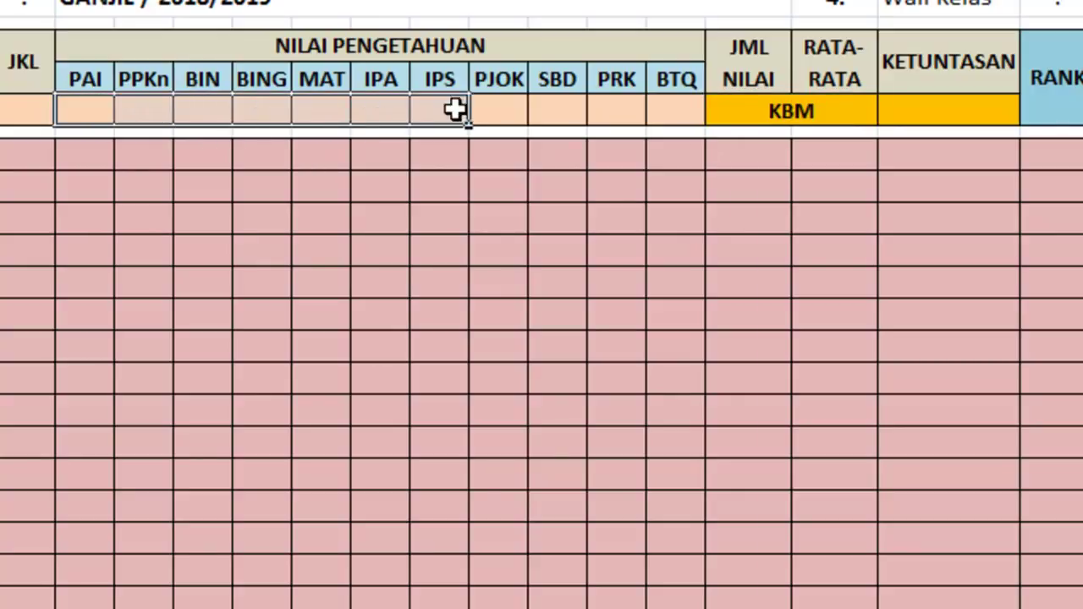
left_click(923, 111)
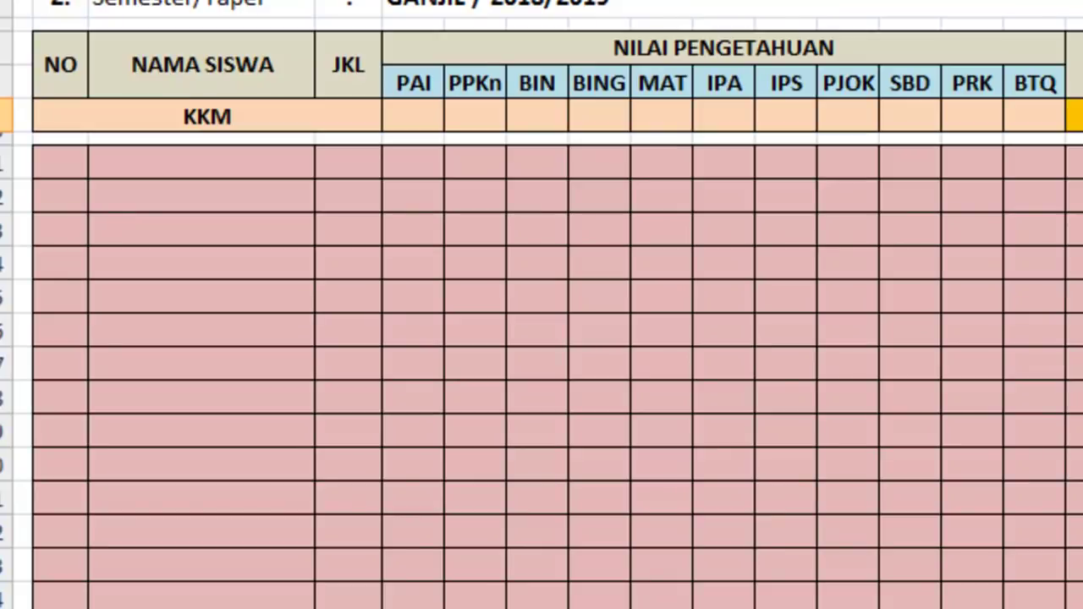
Paste the KKM minimums into E9:O9 and verify each subject, PAI 75 through BTQ 80
key("ctrl+v")
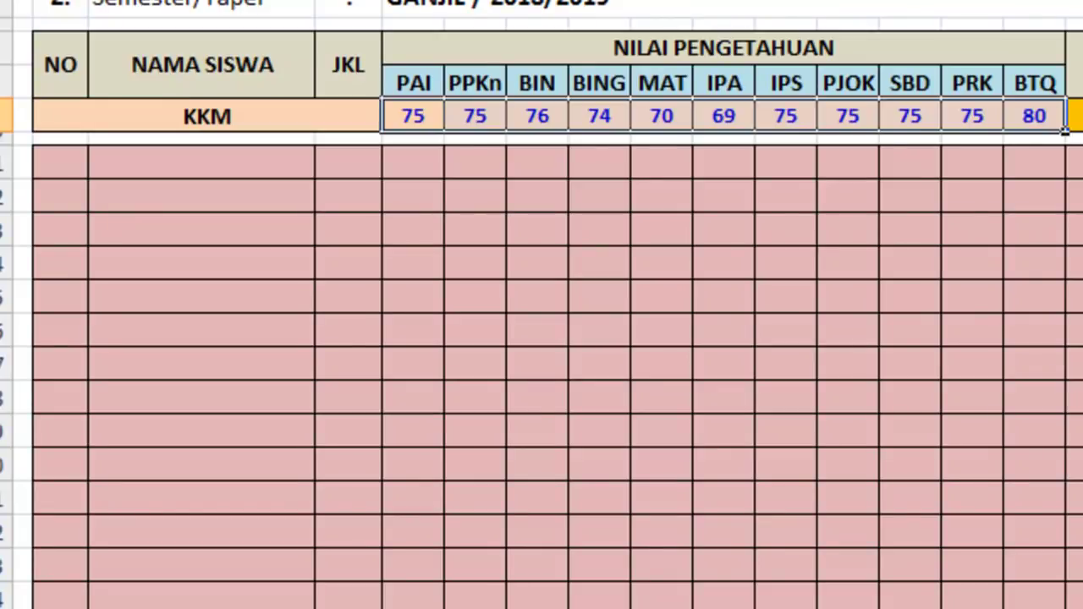
left_click(406, 112)
left_click(477, 114)
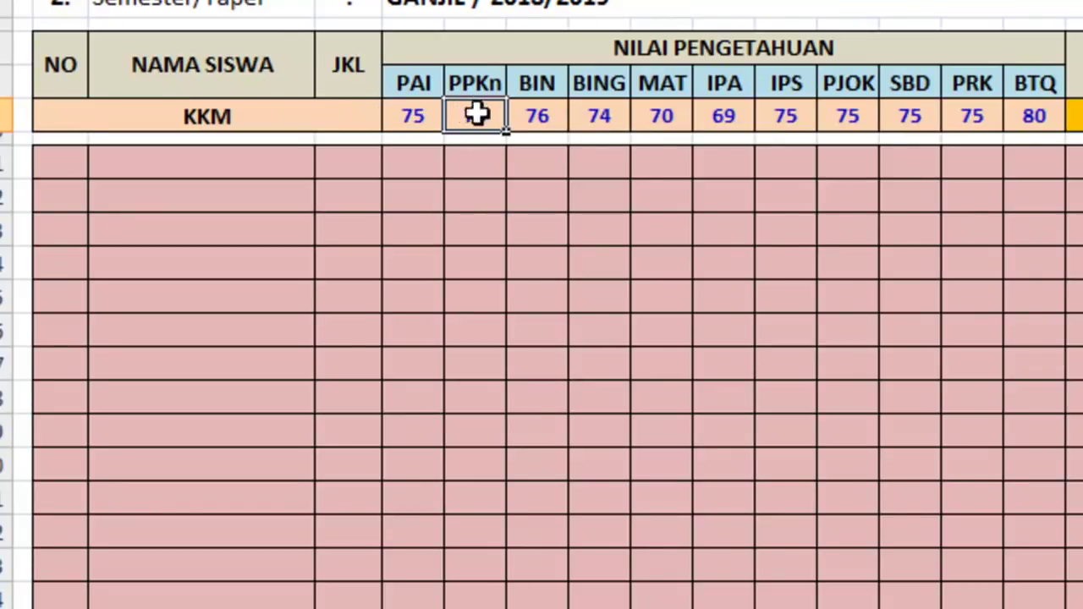
left_click(532, 116)
left_click(593, 113)
left_click(660, 118)
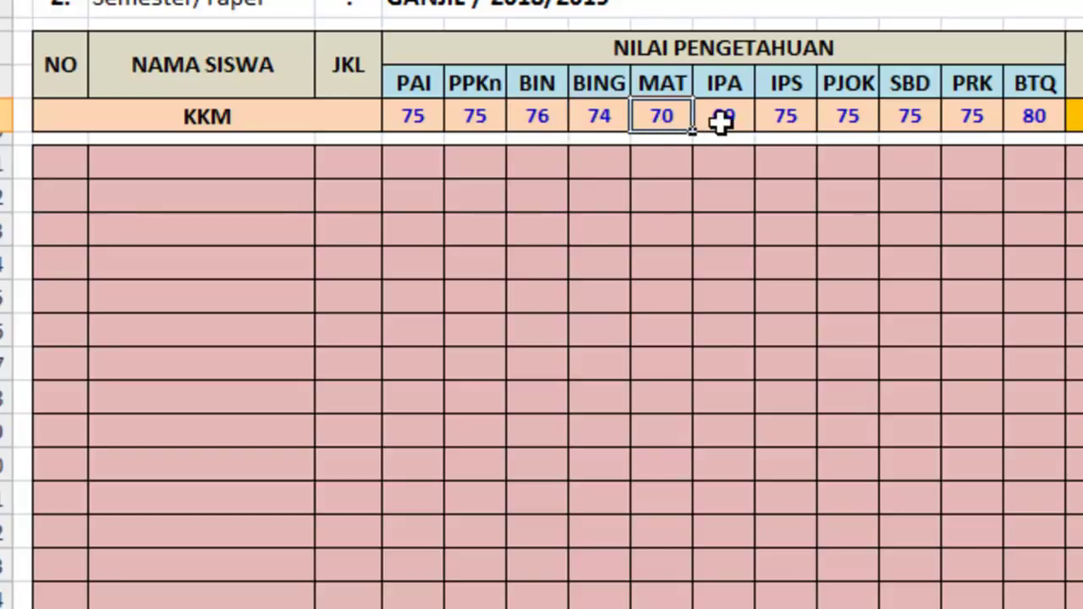
left_click(722, 119)
left_click(779, 117)
left_click(840, 114)
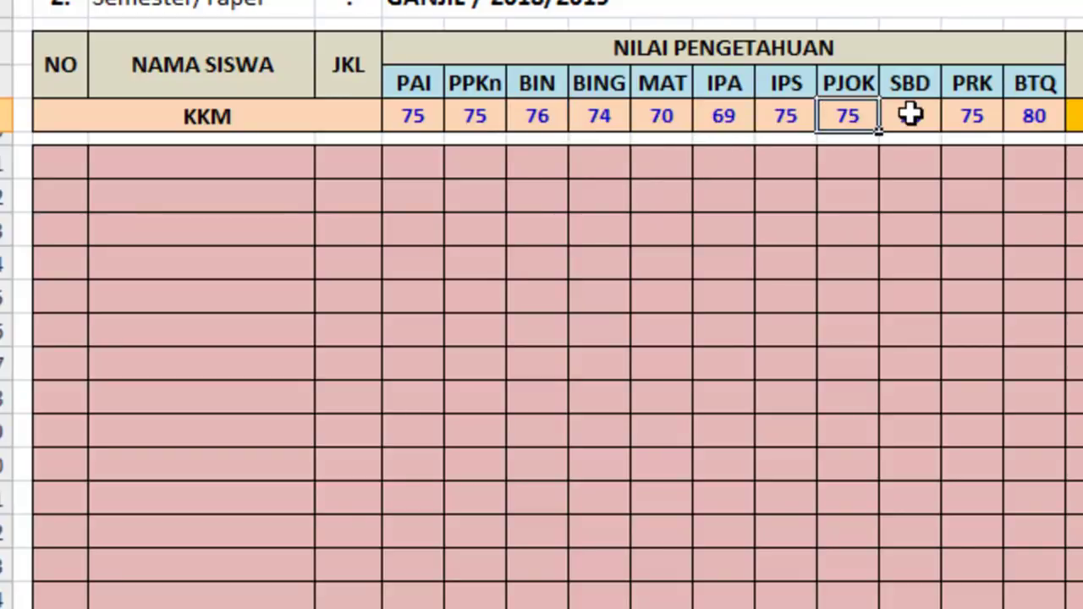
left_click(913, 114)
left_click(960, 110)
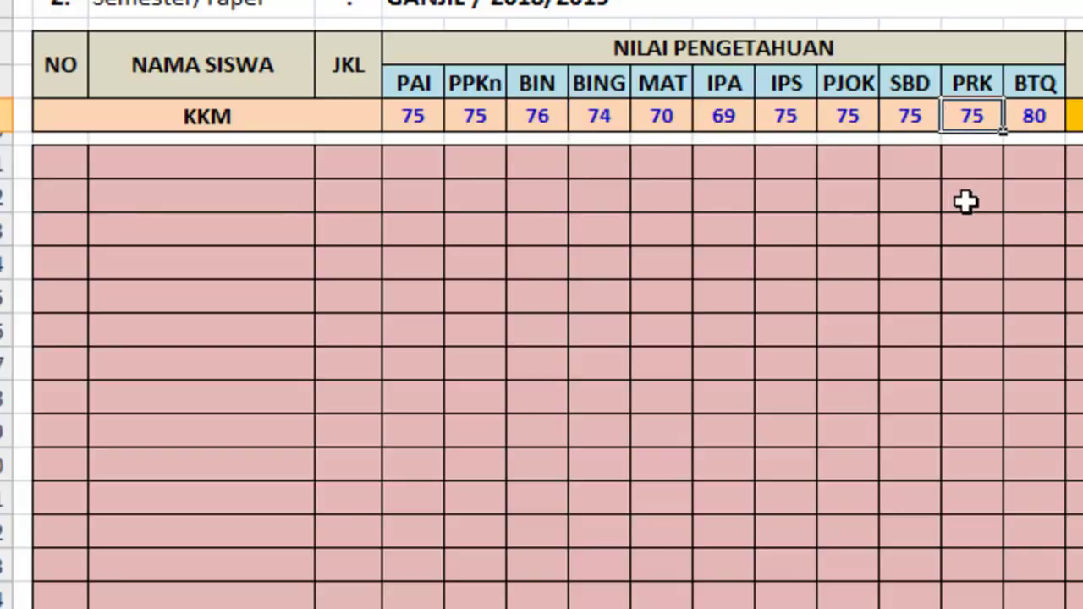
left_click(1039, 79)
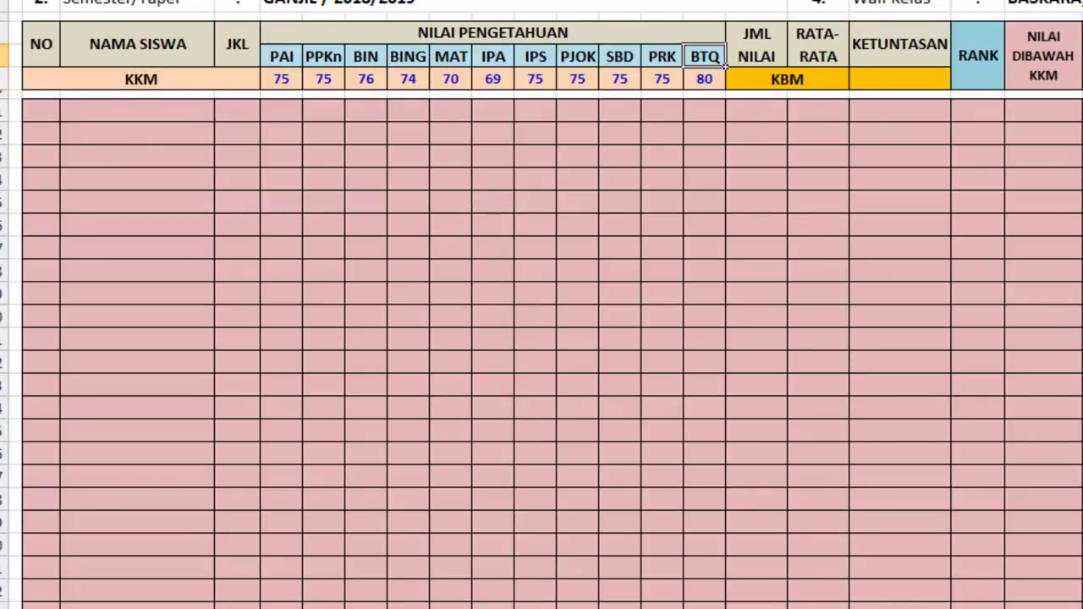
Paste student names with L/P codes at C11, then all subject grades into E11:O44
left_click(135, 111)
key("ctrl+v")
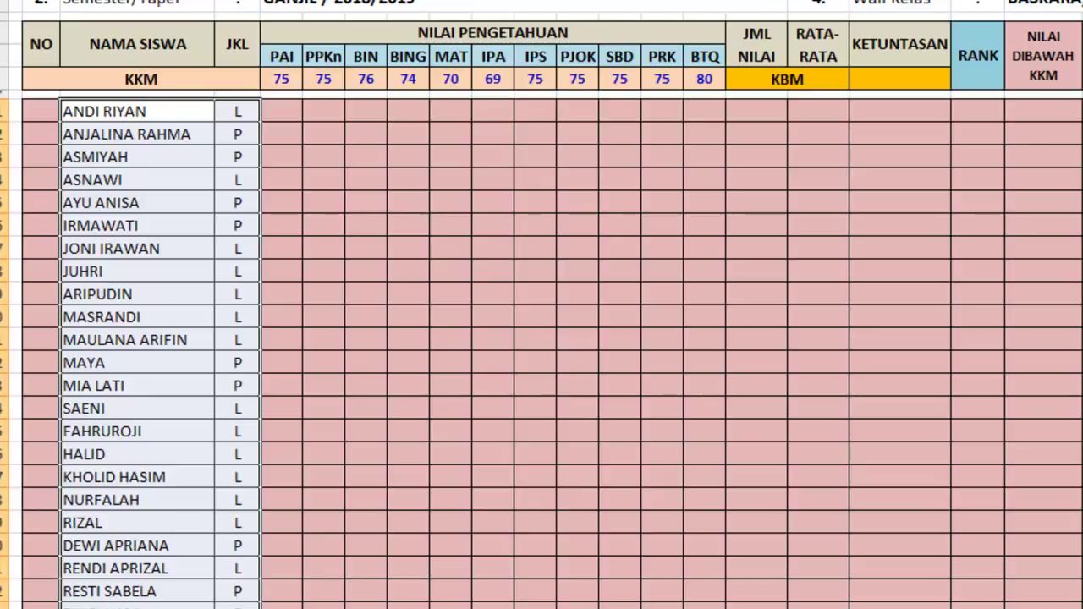
key("ctrl+v")
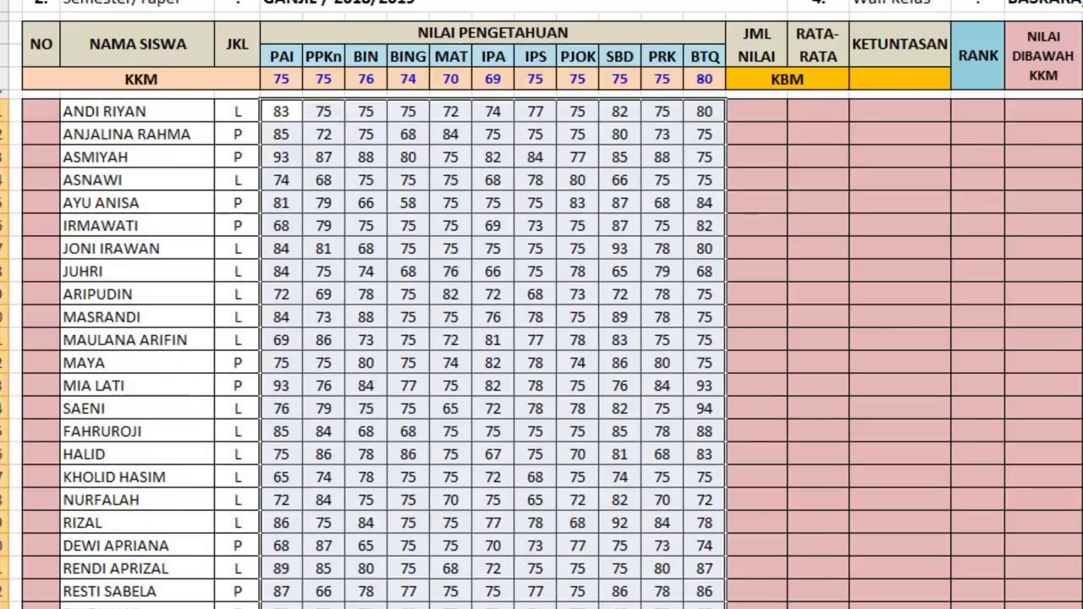
key("Escape")
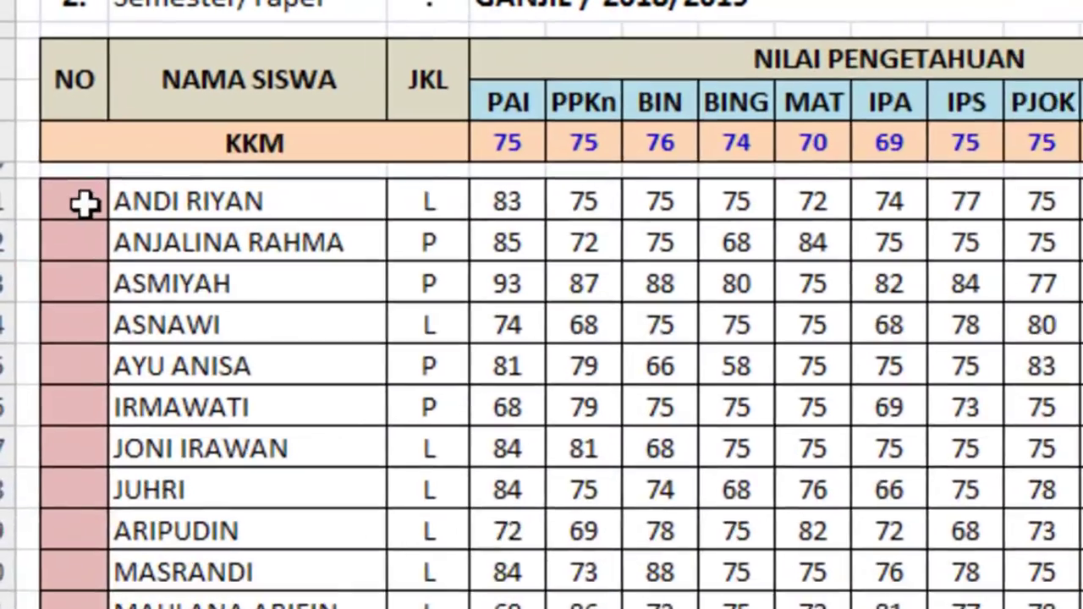
Select the NO column's student cells, then pick the first student's number cell
left_click(37, 43)
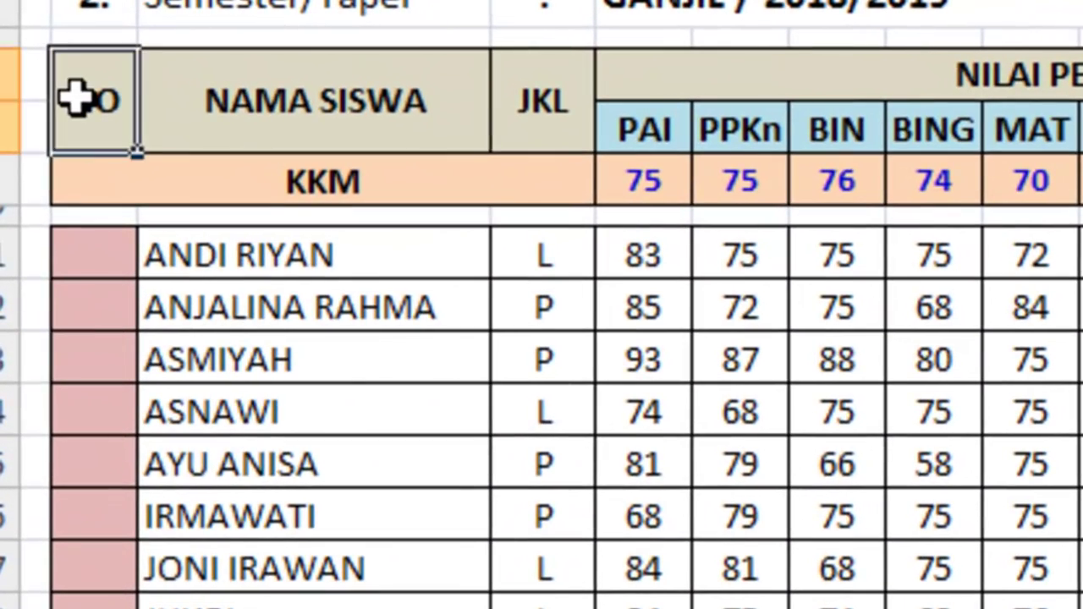
left_click_drag(70, 242, 72, 605)
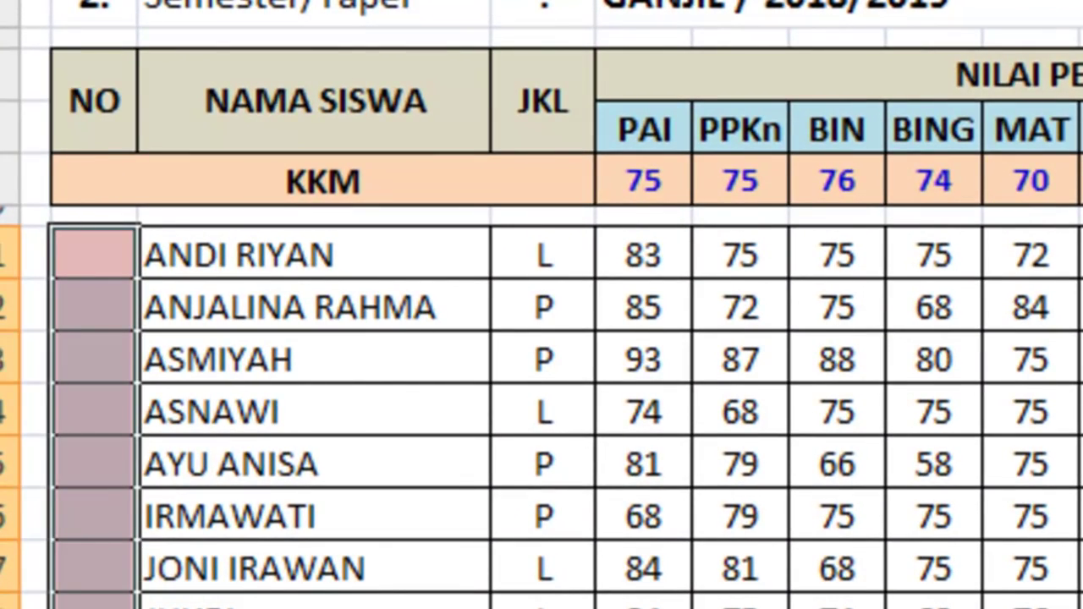
left_click(81, 98)
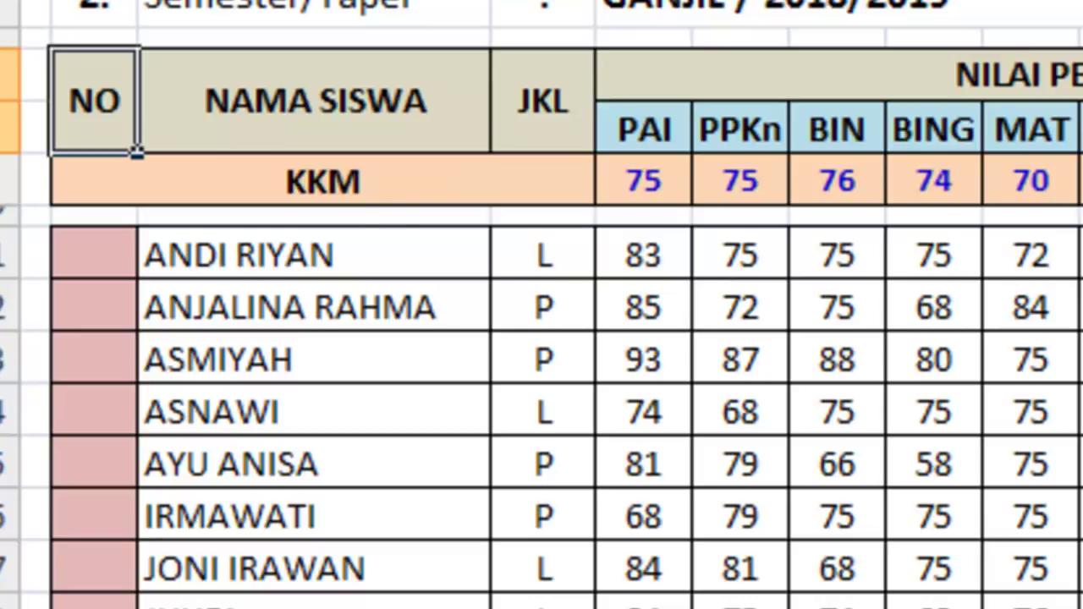
left_click(115, 249)
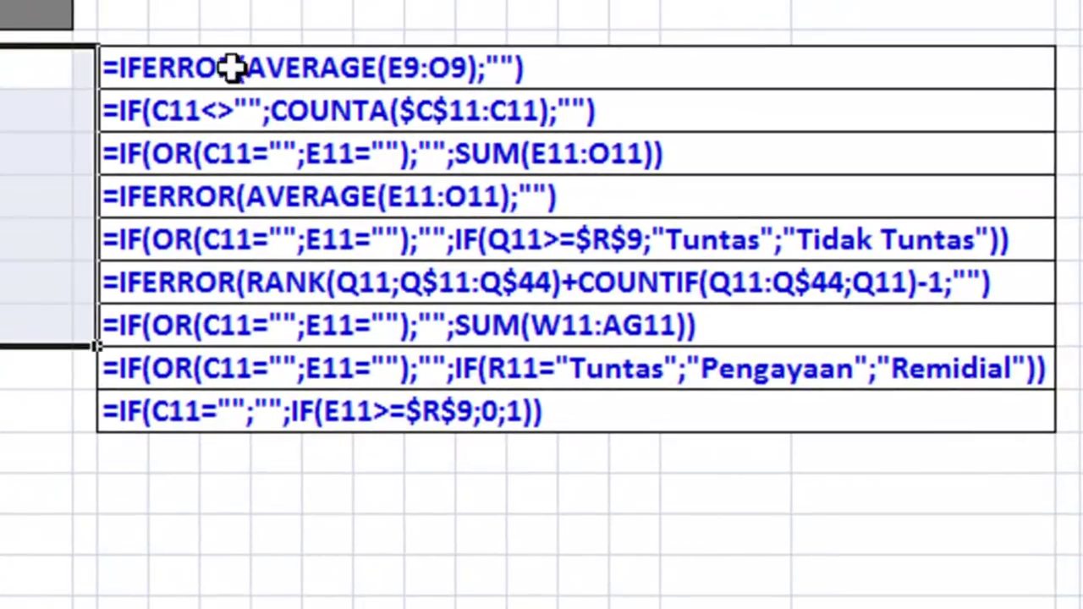
Highlight the prepared formula list from average to rank, then select B11
mouse_move(229, 68)
left_mouse_down()
mouse_move(222, 282)
mouse_move(282, 416)
left_mouse_up()
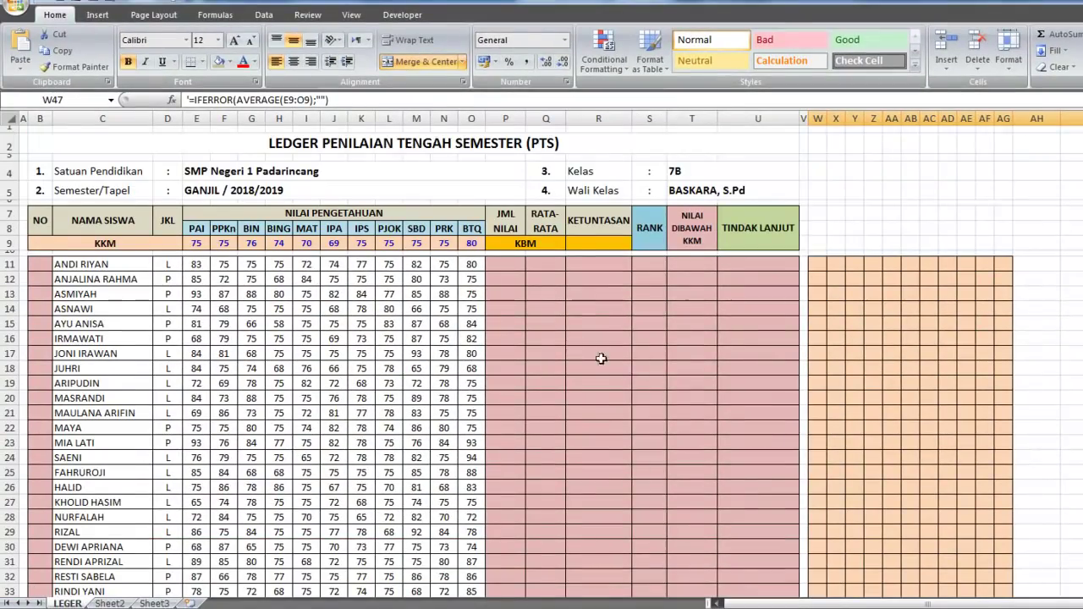
left_click(42, 266)
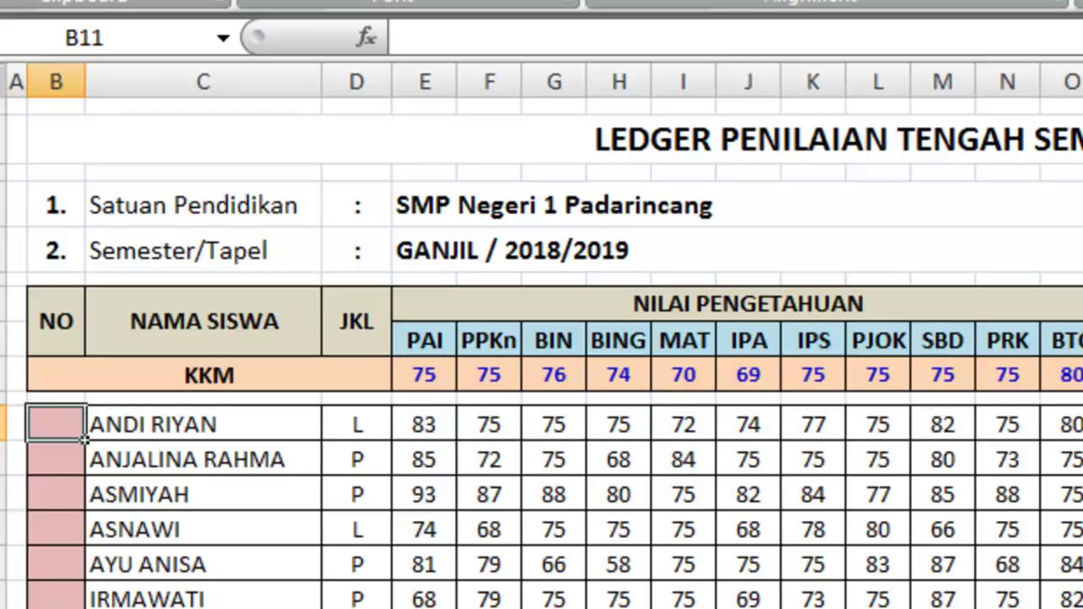
Enter =COUNTA($C$11:C11) in B11 so the first student is numbered 1
type("=")
type("C")
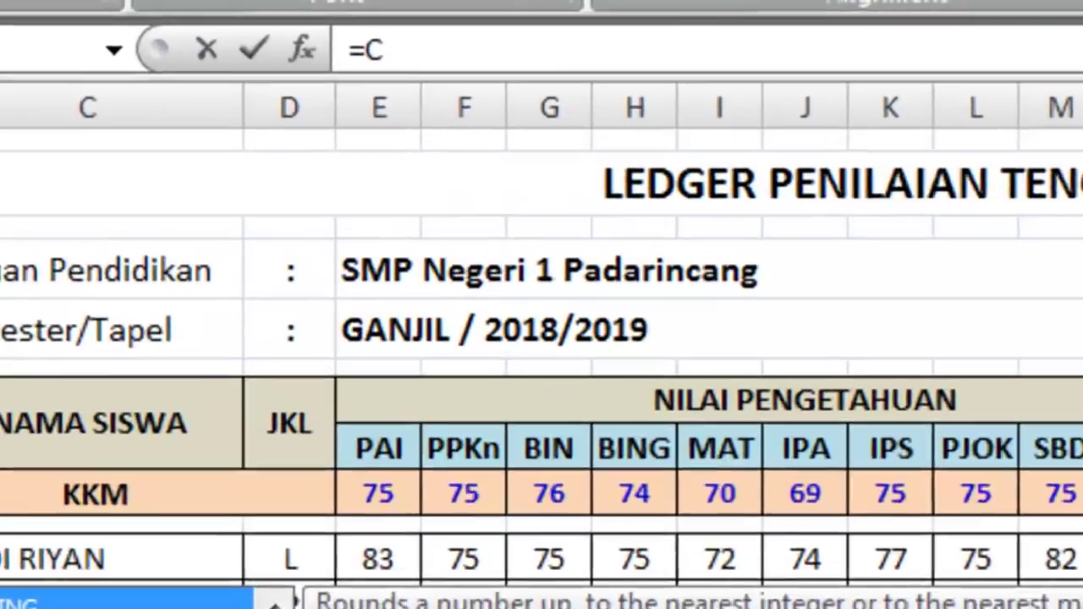
type("OUNTA")
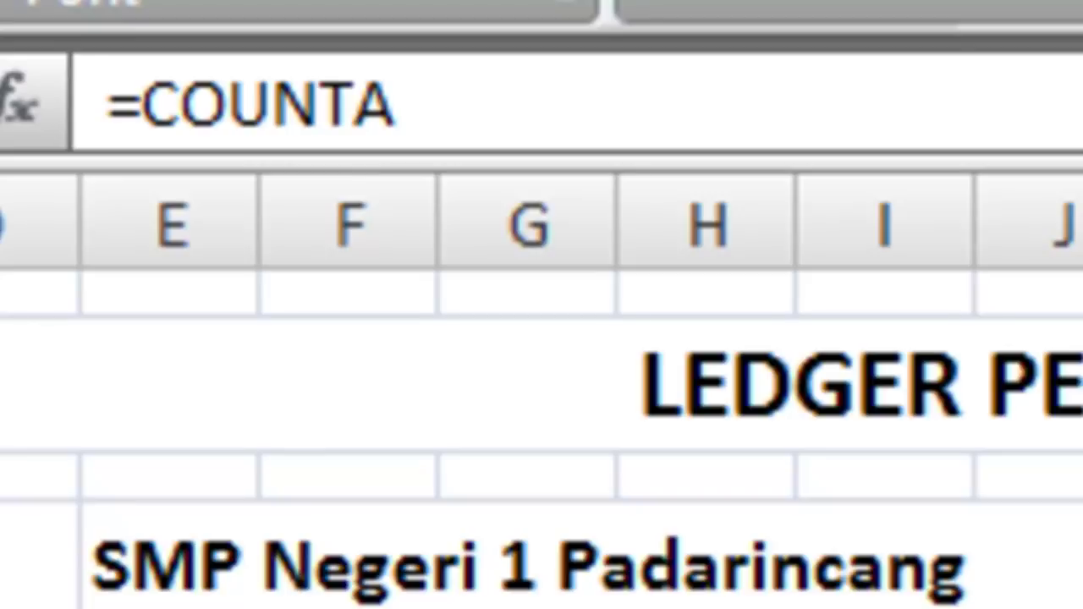
type("(")
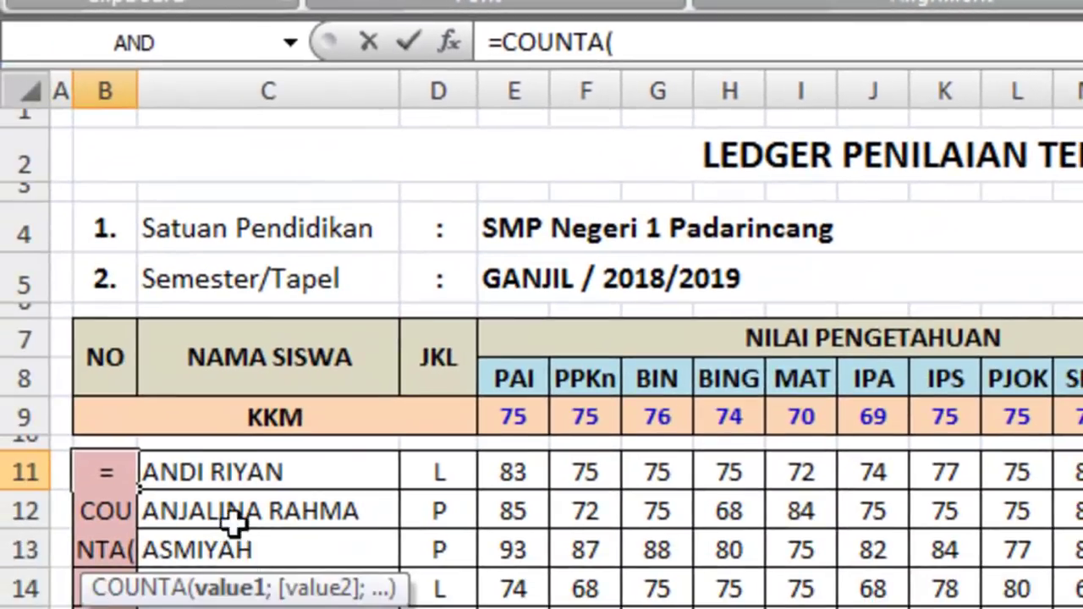
left_click(229, 474)
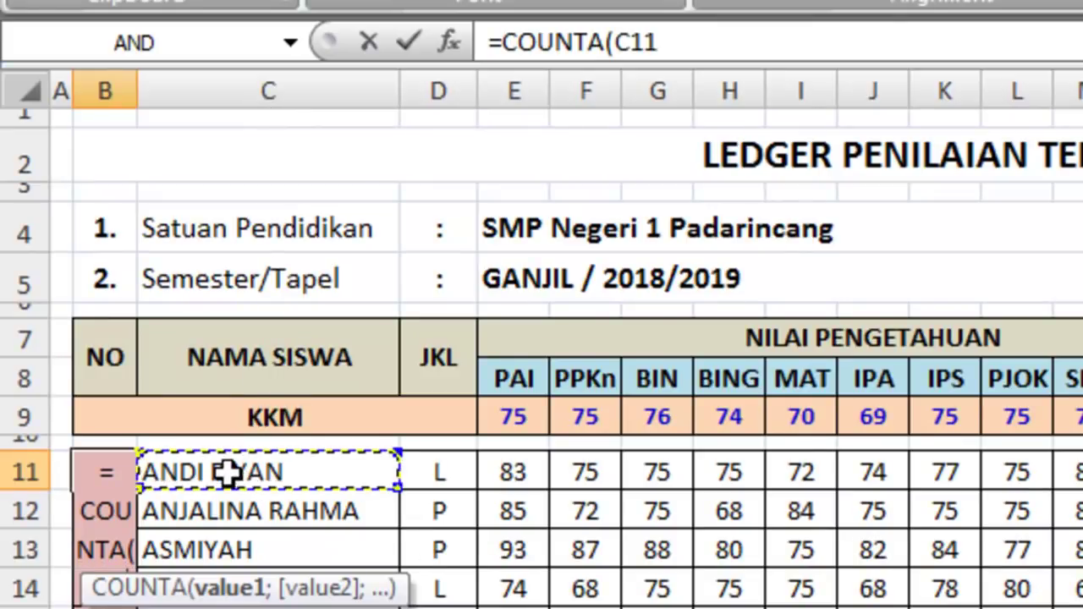
type(":")
left_click(228, 474)
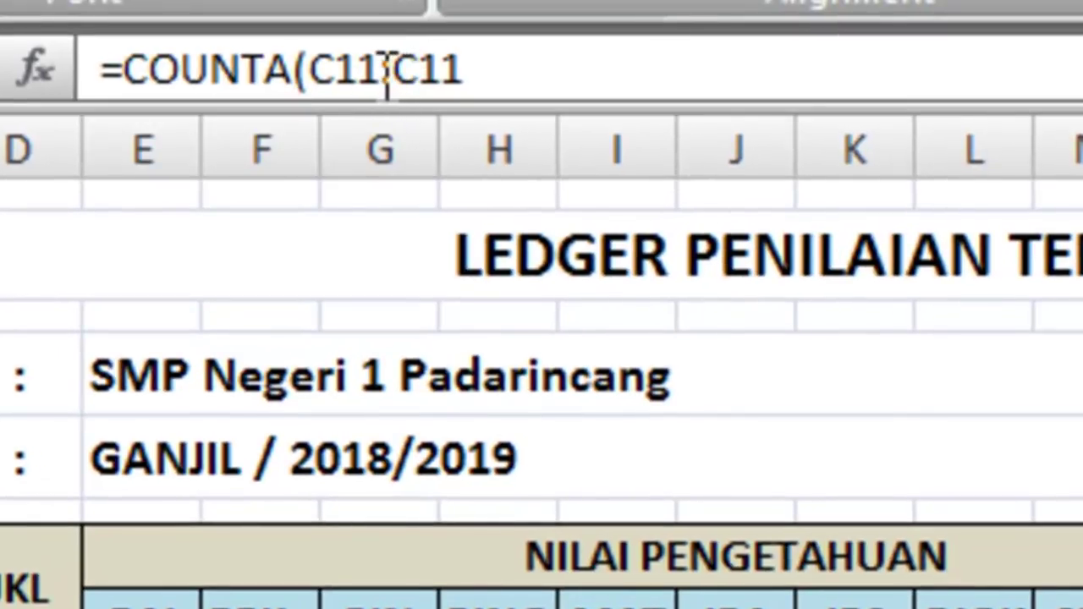
left_click_drag(386, 71, 416, 71)
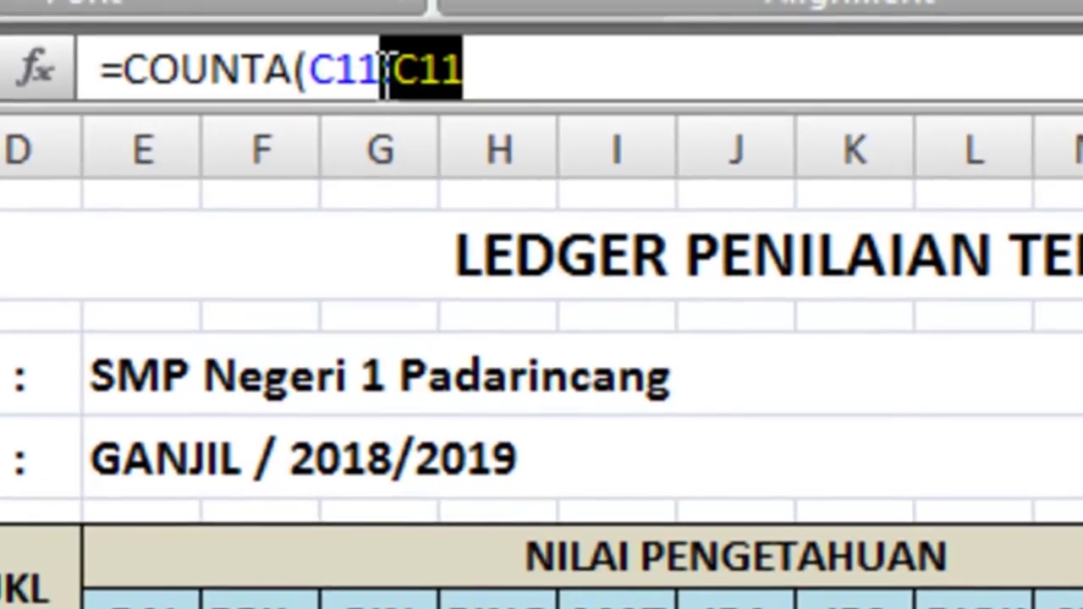
left_click(380, 71)
double_click(329, 71)
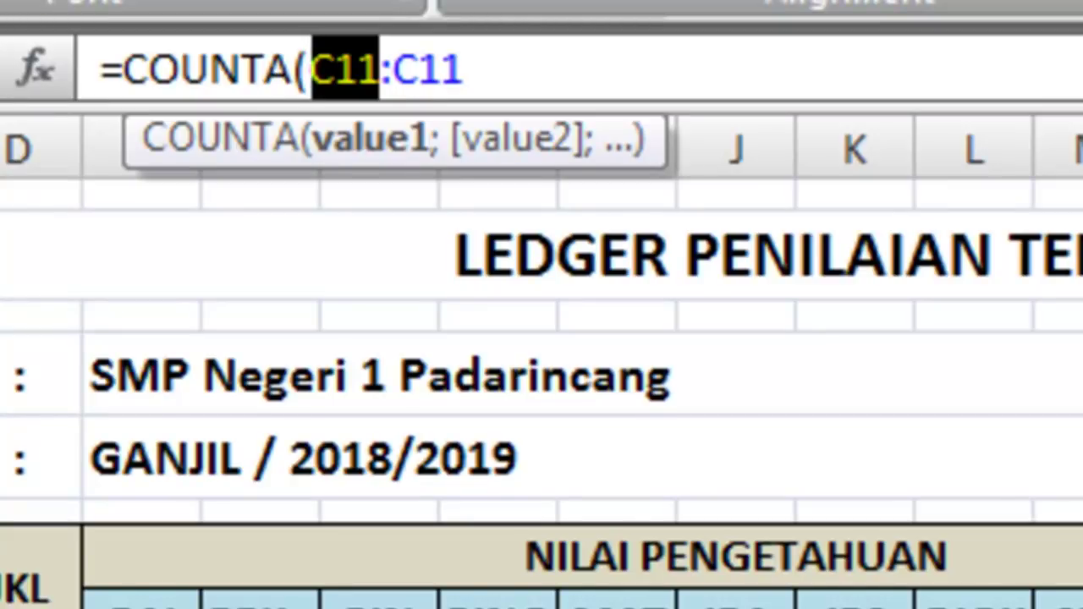
key("F4")
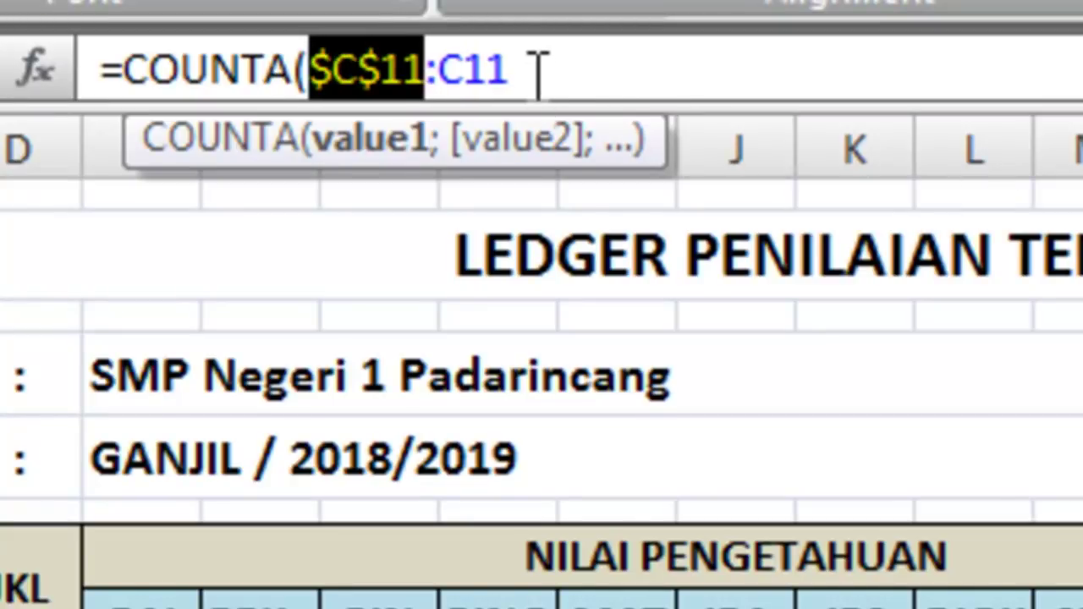
left_click(535, 71)
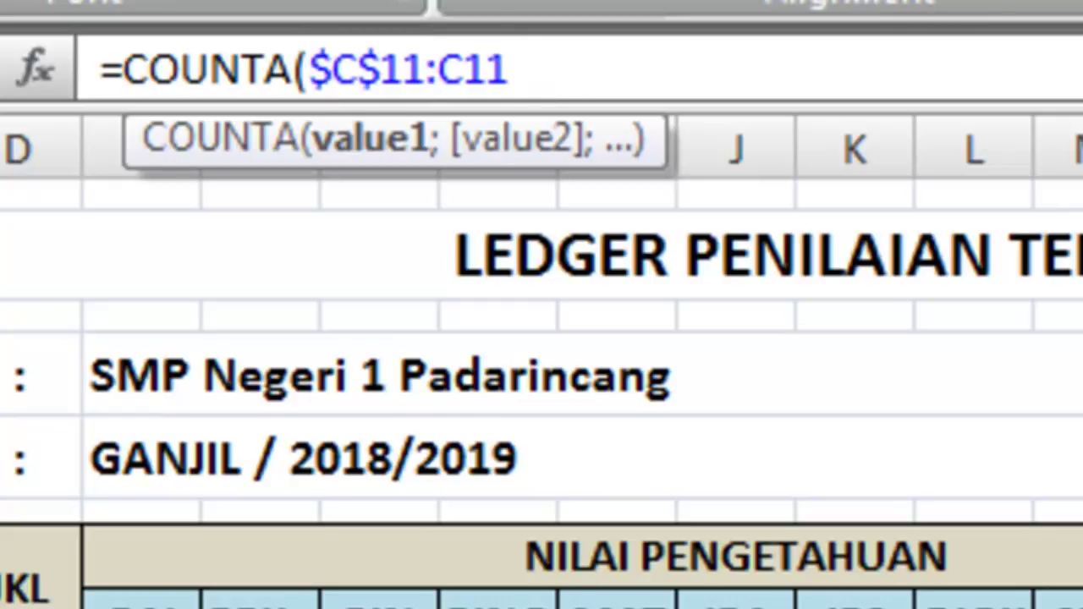
type(")")
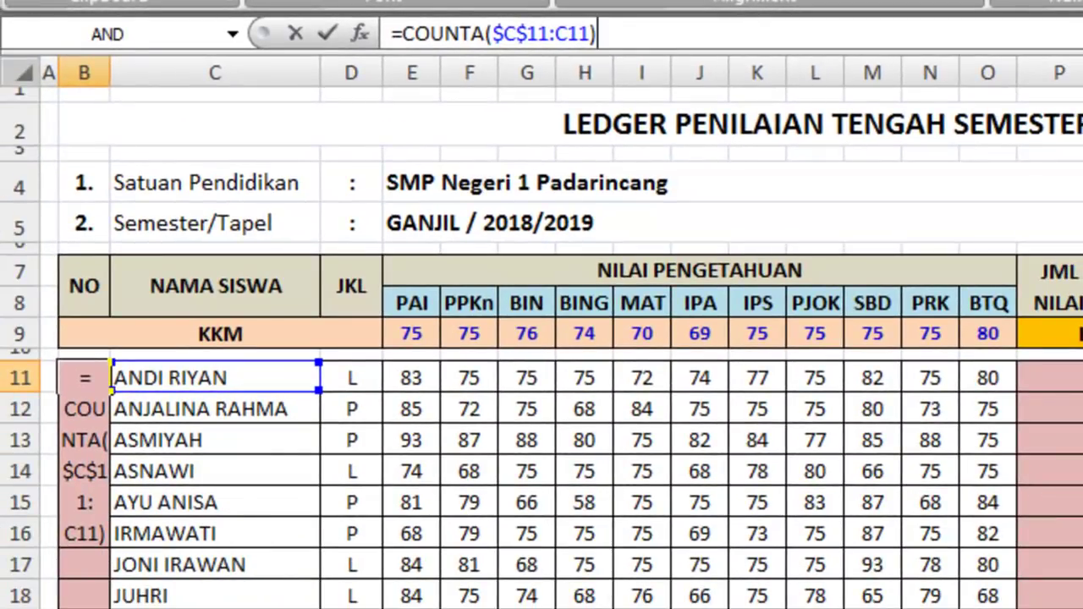
key("Return")
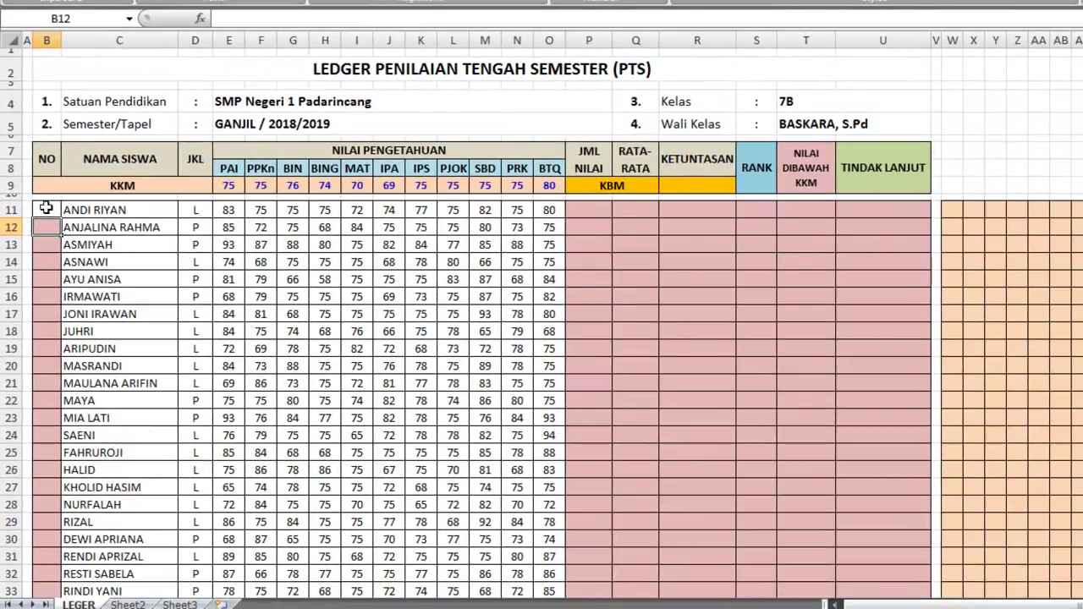
Fill B11's COUNTA numbering formula down column B through the blank rows
left_click(45, 210)
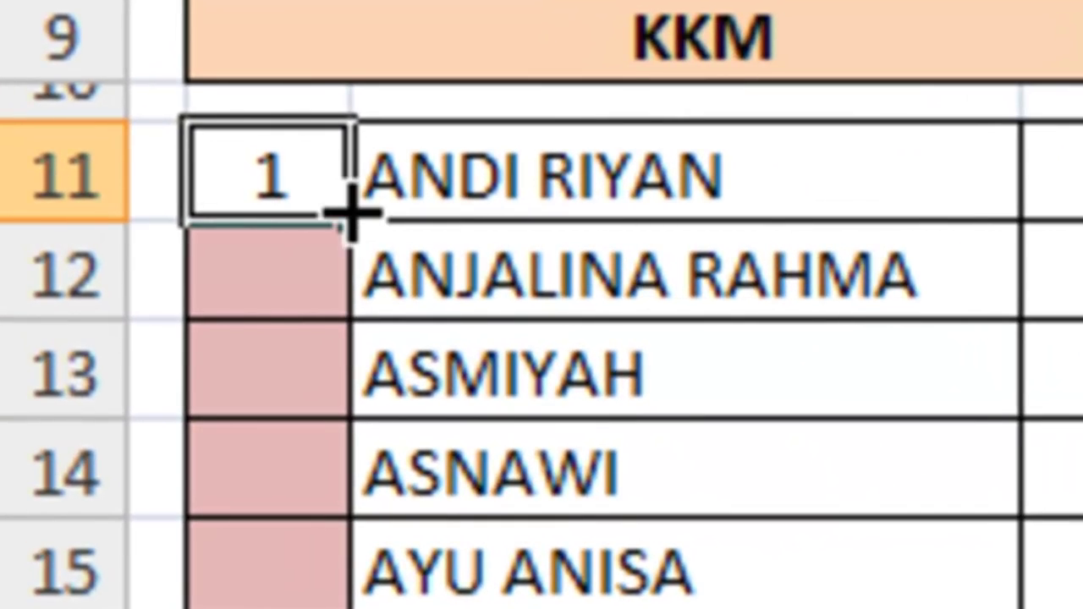
left_click_drag(350, 216, 350, 467)
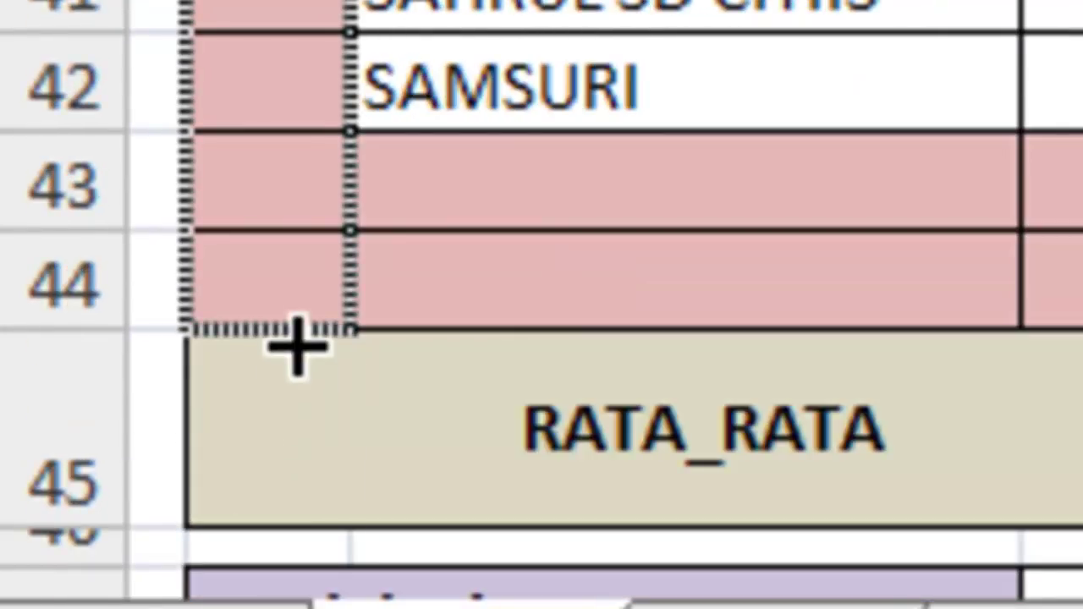
left_click_drag(349, 467, 292, 332)
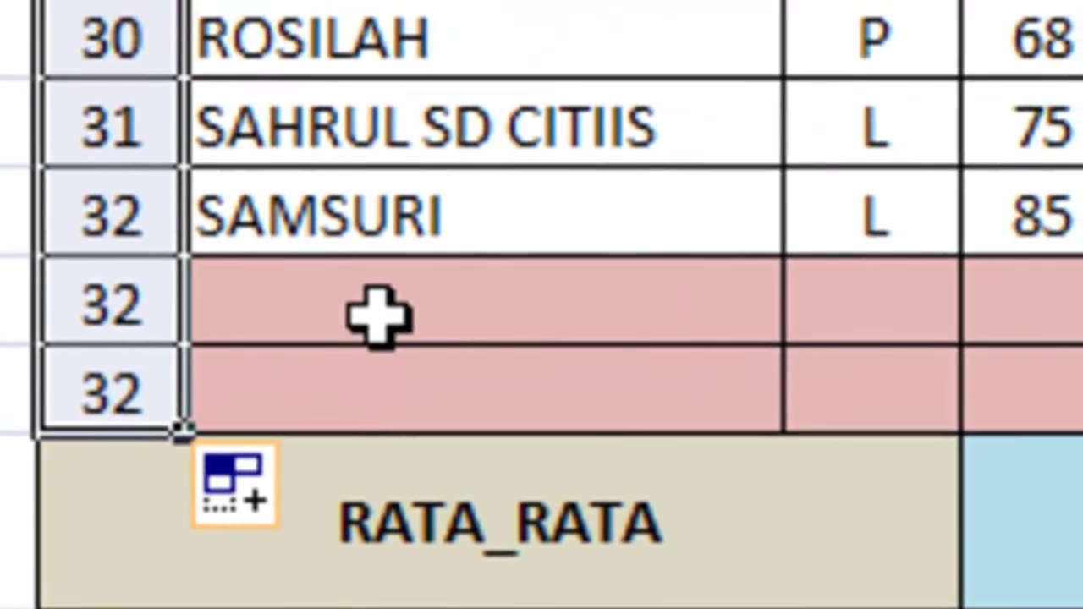
Check the numbers: students run 1 to 32 and both blank rows repeat 32
left_click(299, 312)
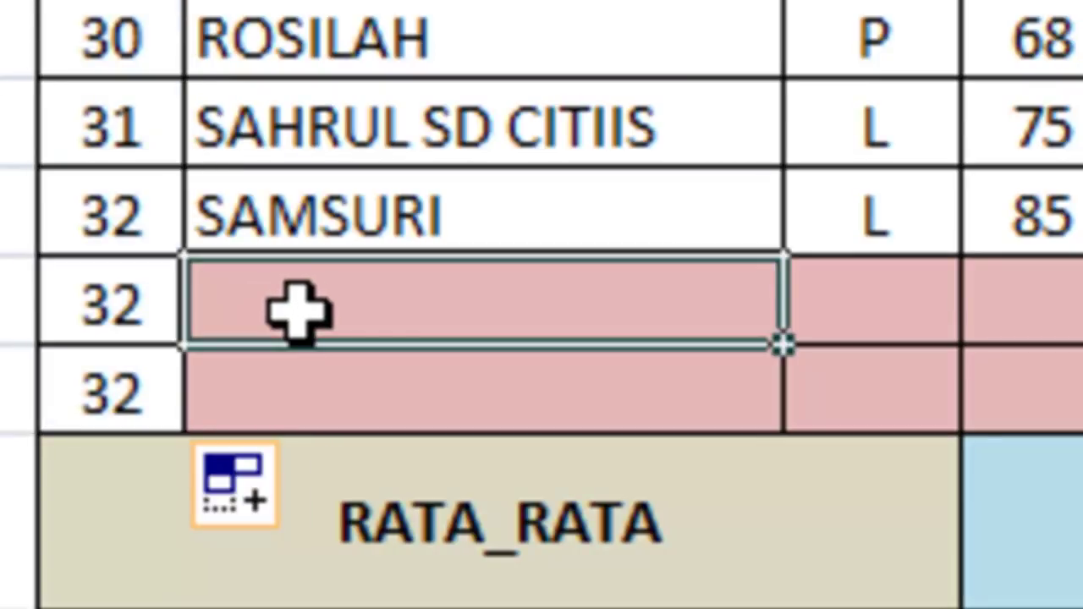
left_click(145, 309)
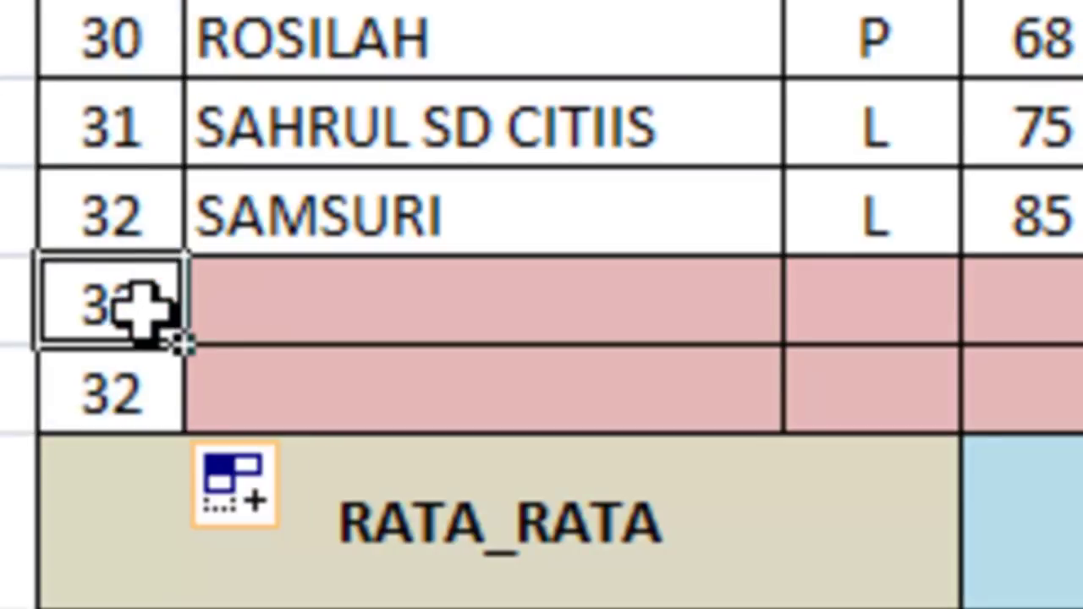
left_click(131, 221)
left_click(110, 382)
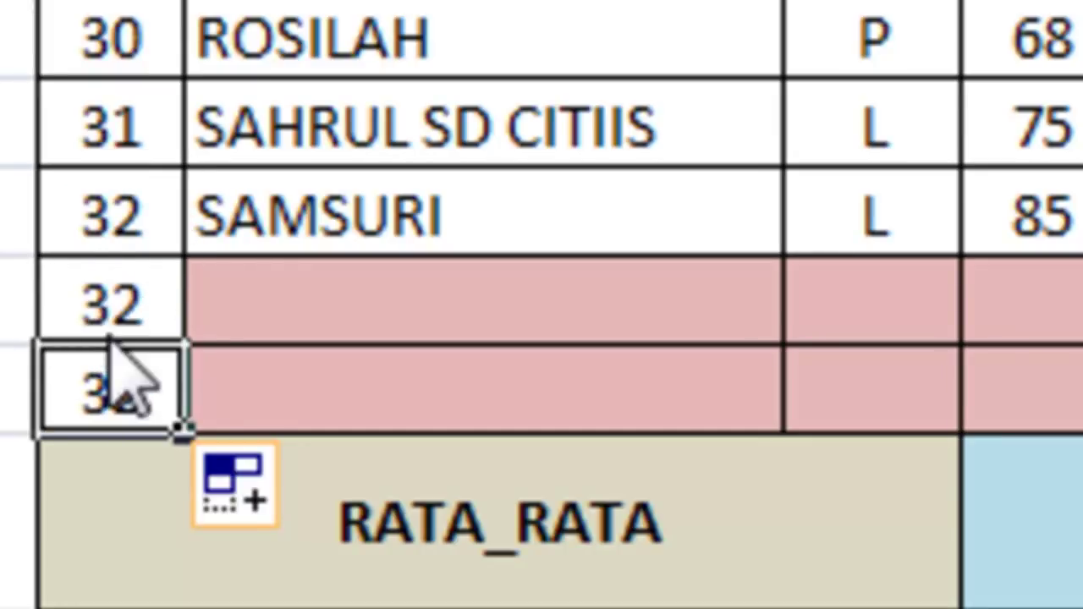
left_click(108, 279)
left_click(116, 217)
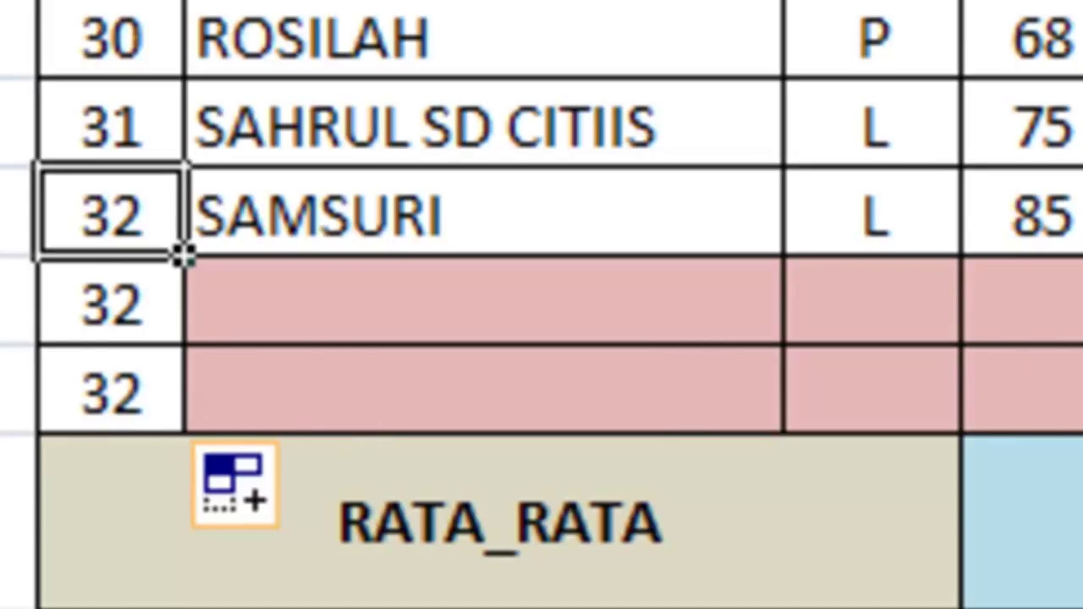
left_click(431, 312)
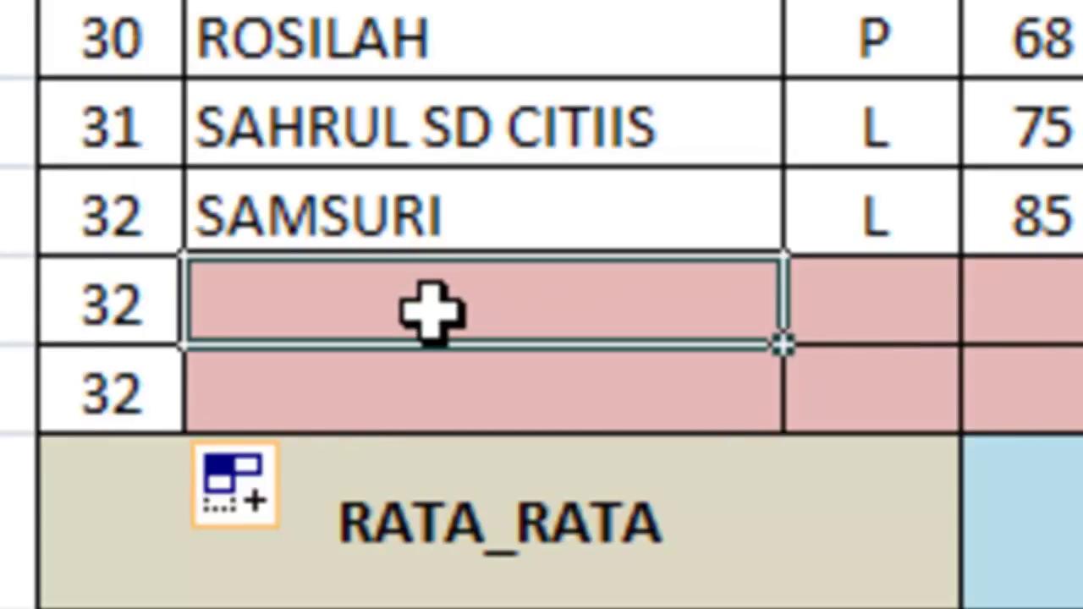
left_click(126, 314)
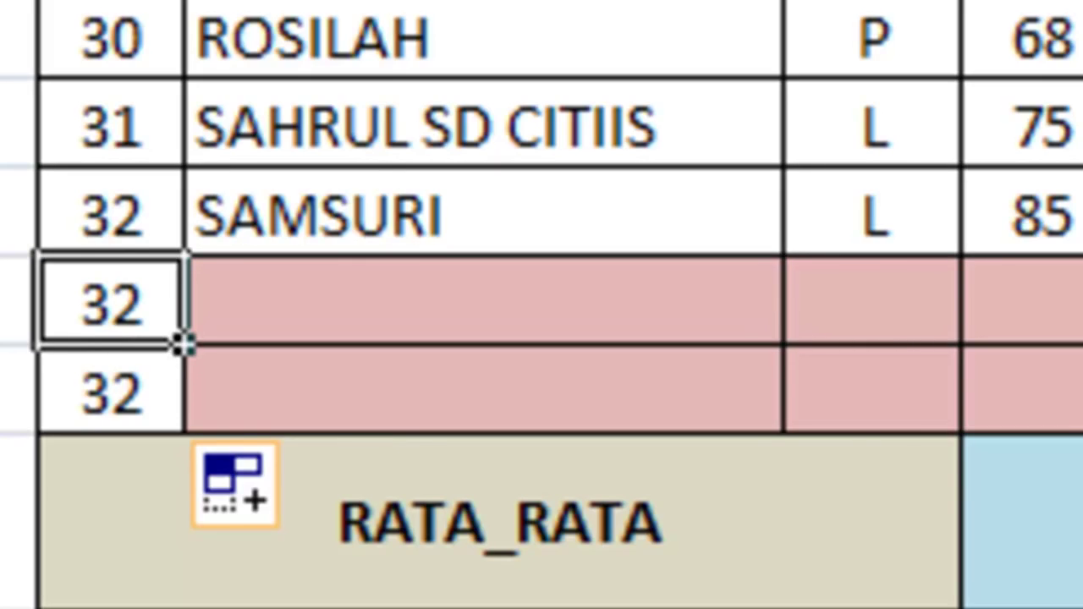
scroll(542, 338, "up", 3)
Change B11 to =IF(C11<>"";COUNTA($C$11:C11)) so it counts only named rows
scroll(542, 338, "up", 3)
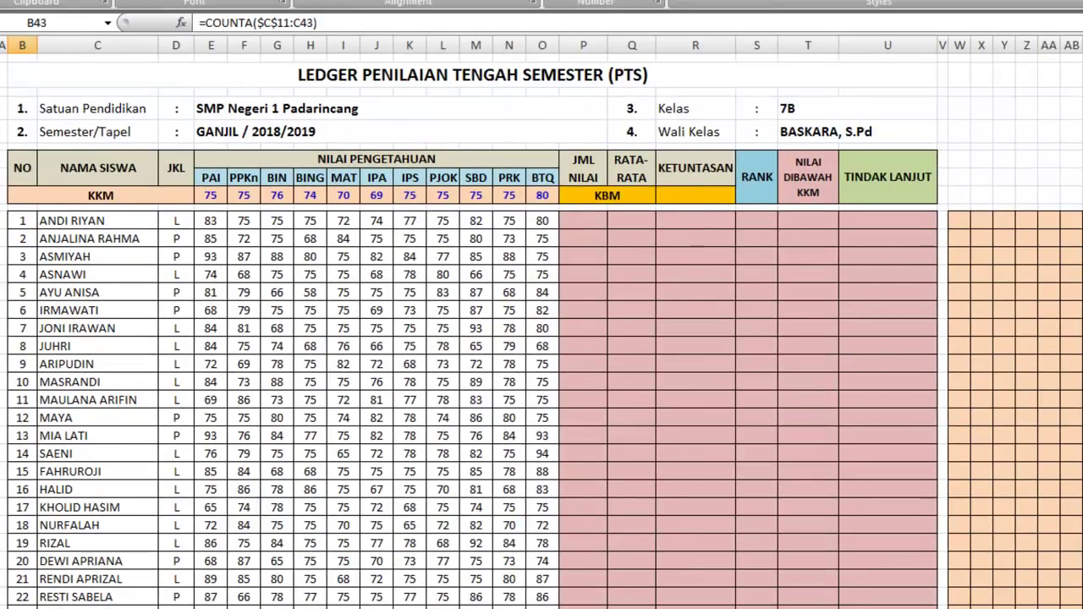
left_click(22, 220)
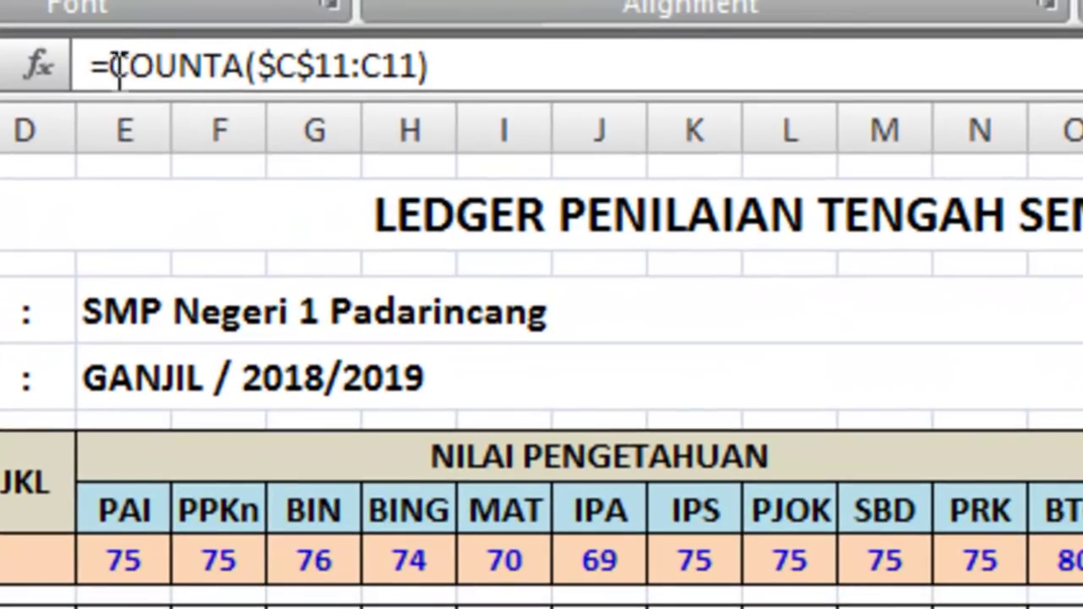
left_click(117, 67)
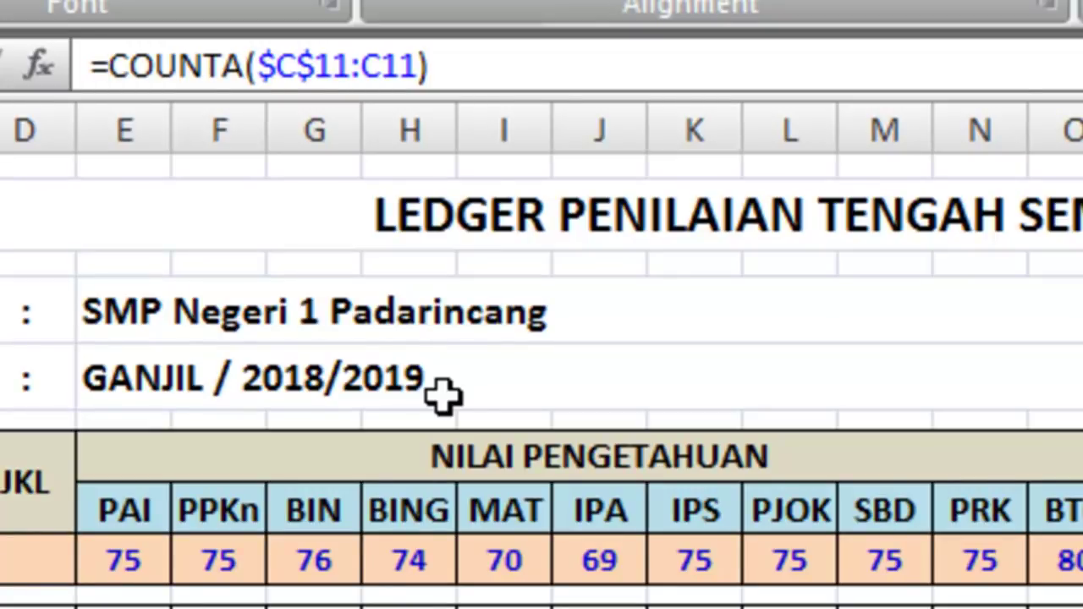
type("IF")
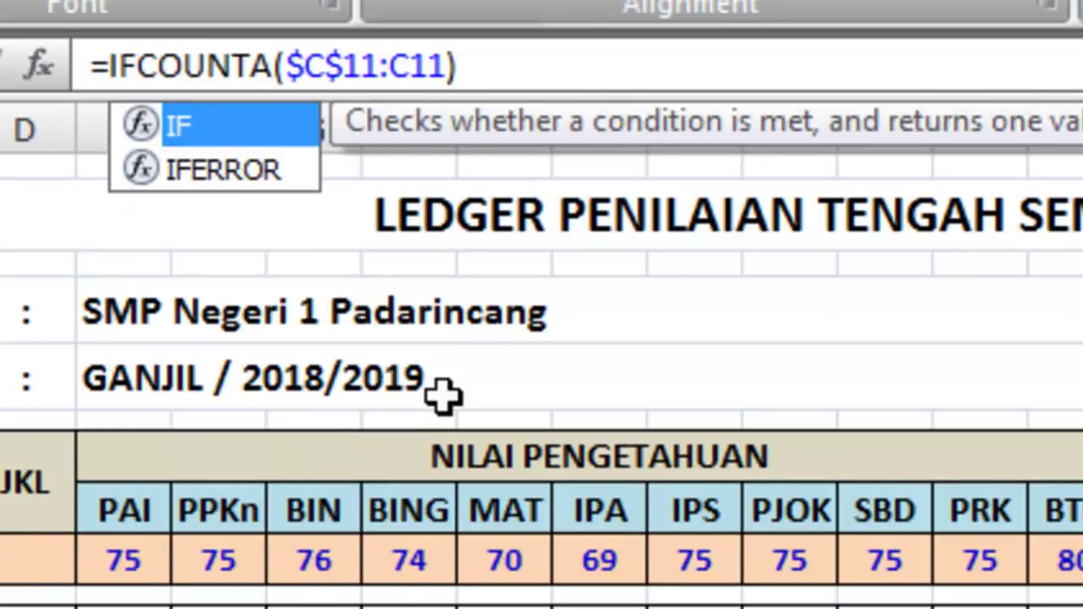
type("(")
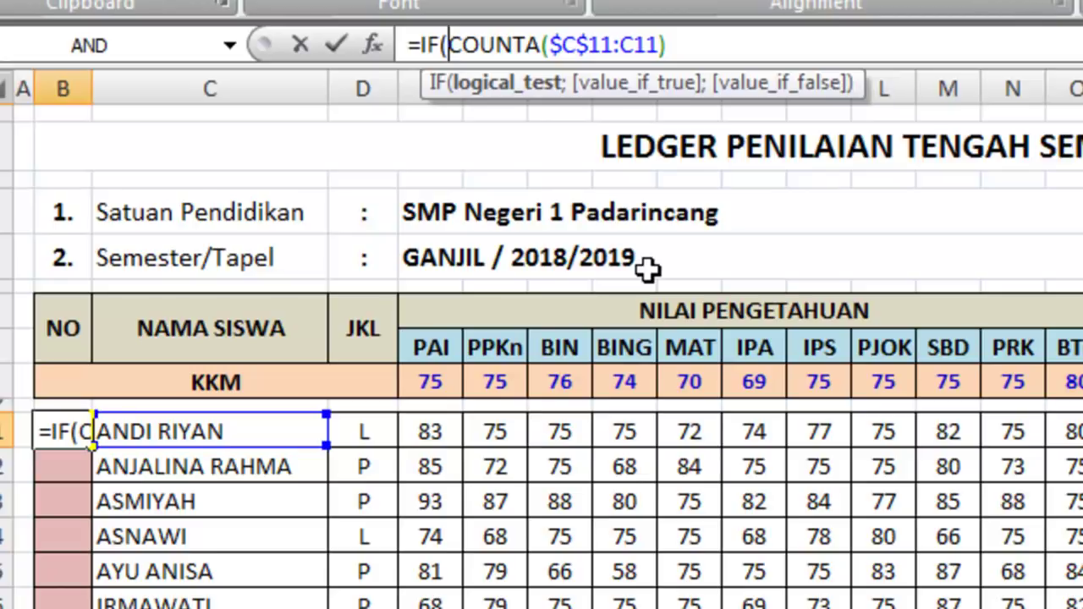
type("<>")
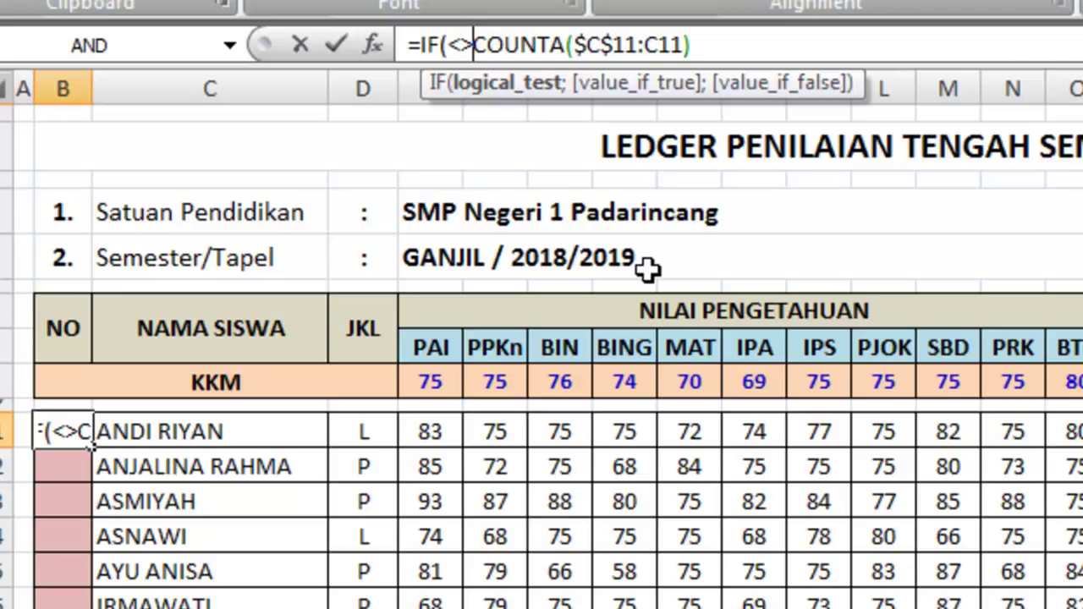
type("\"\"")
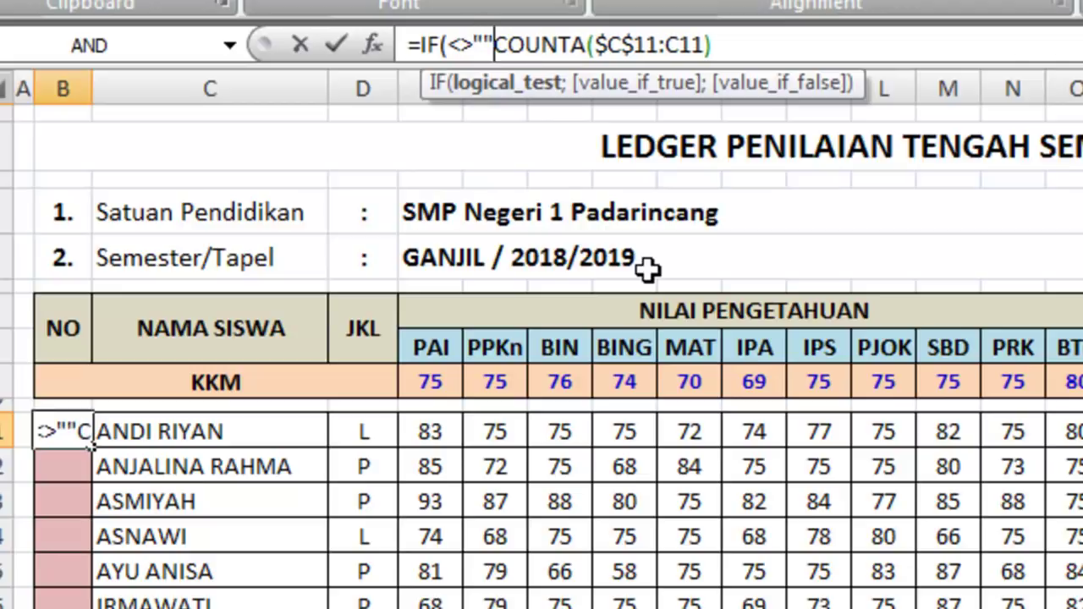
type(";")
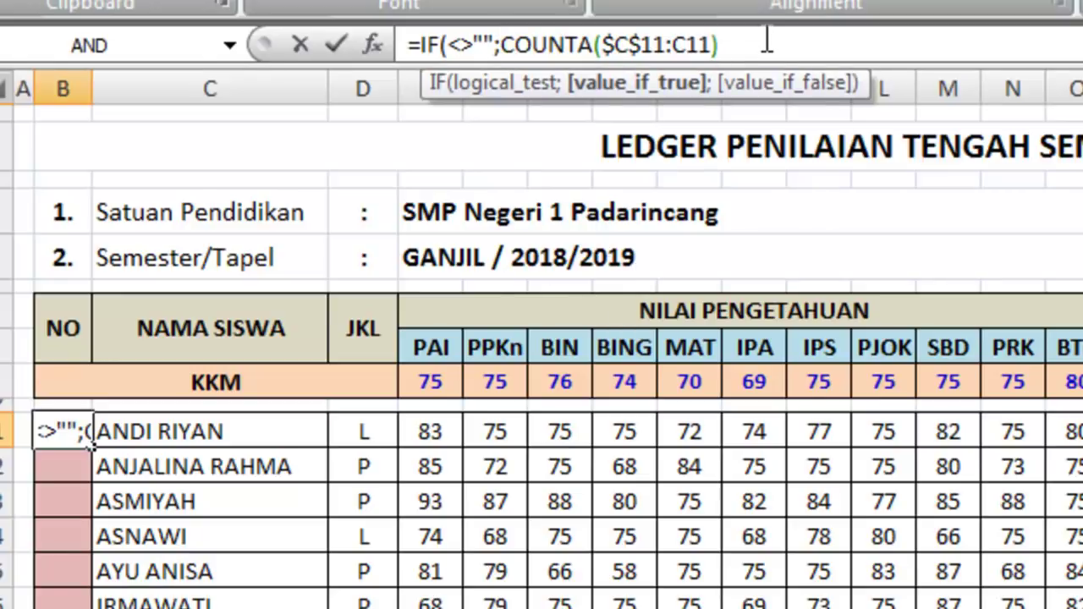
type(")")
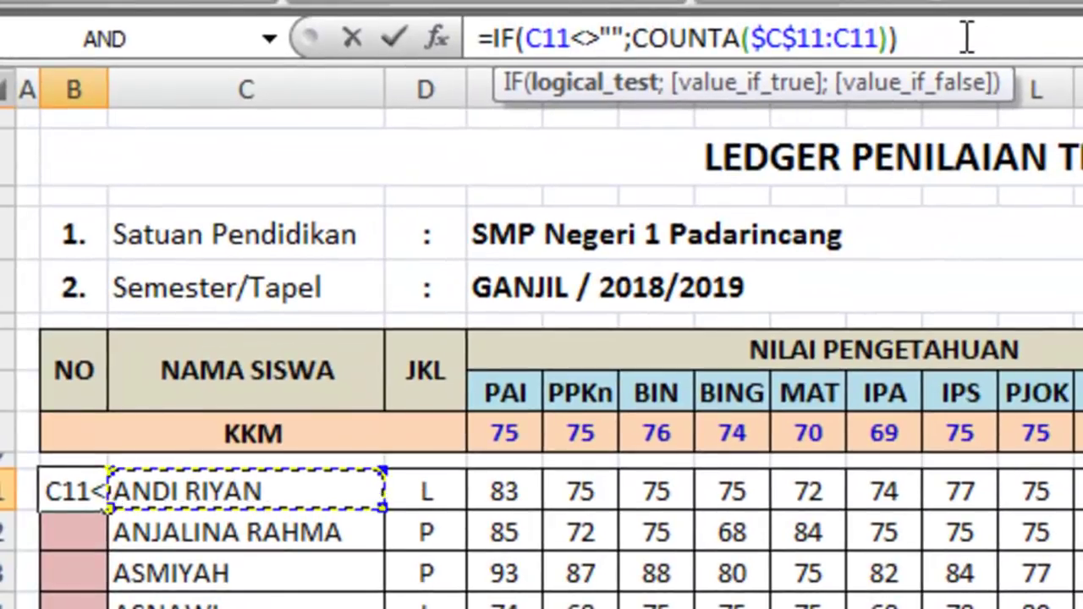
left_click(968, 38)
key("Return")
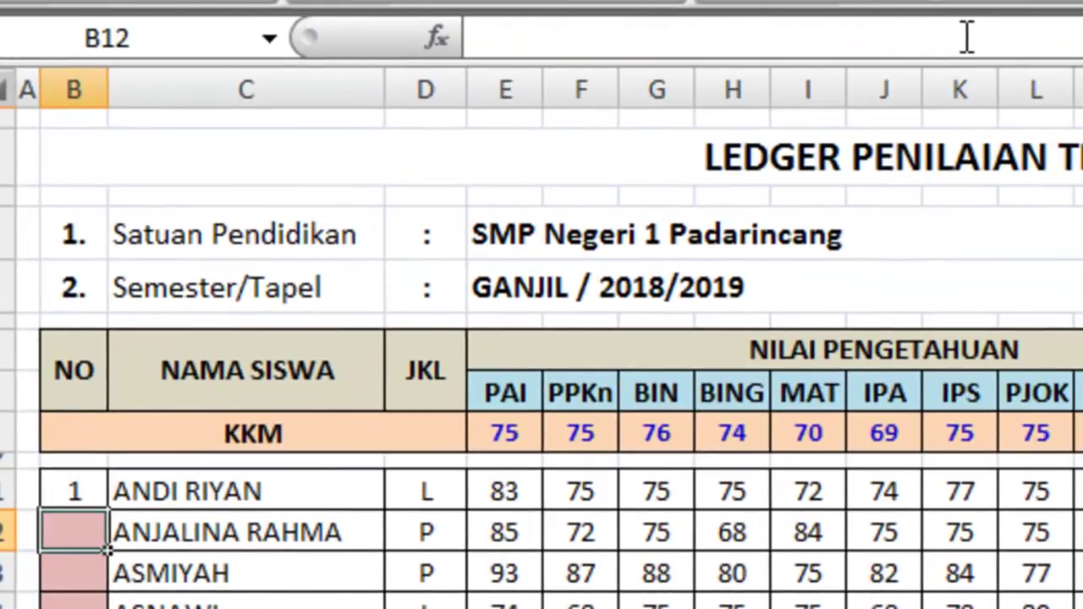
Copy the IF numbering down column B, then clear the copies below B11
left_click(77, 491)
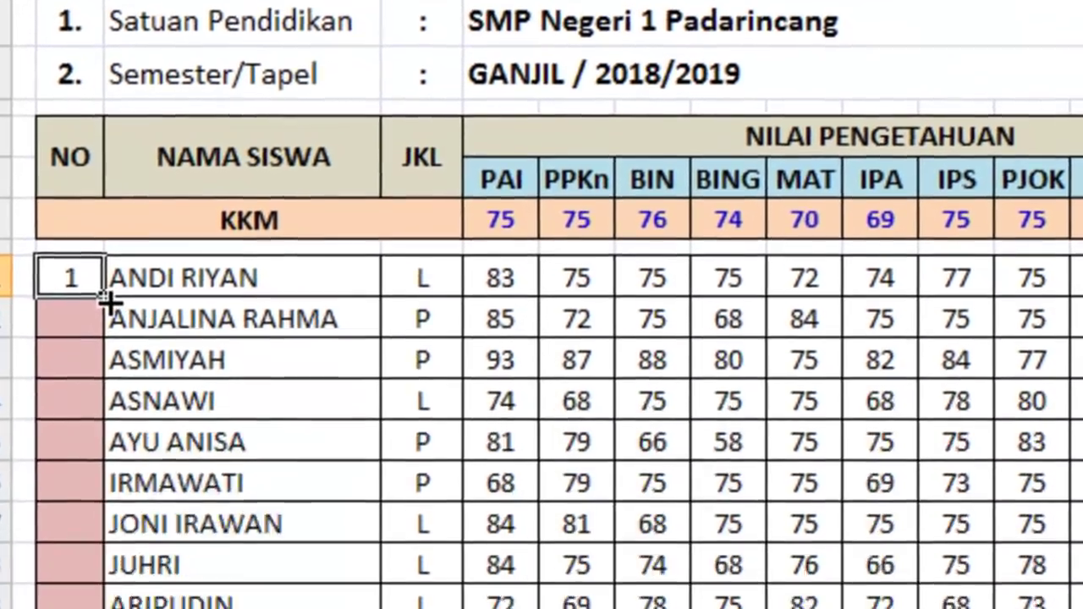
left_click_drag(106, 298, 93, 544)
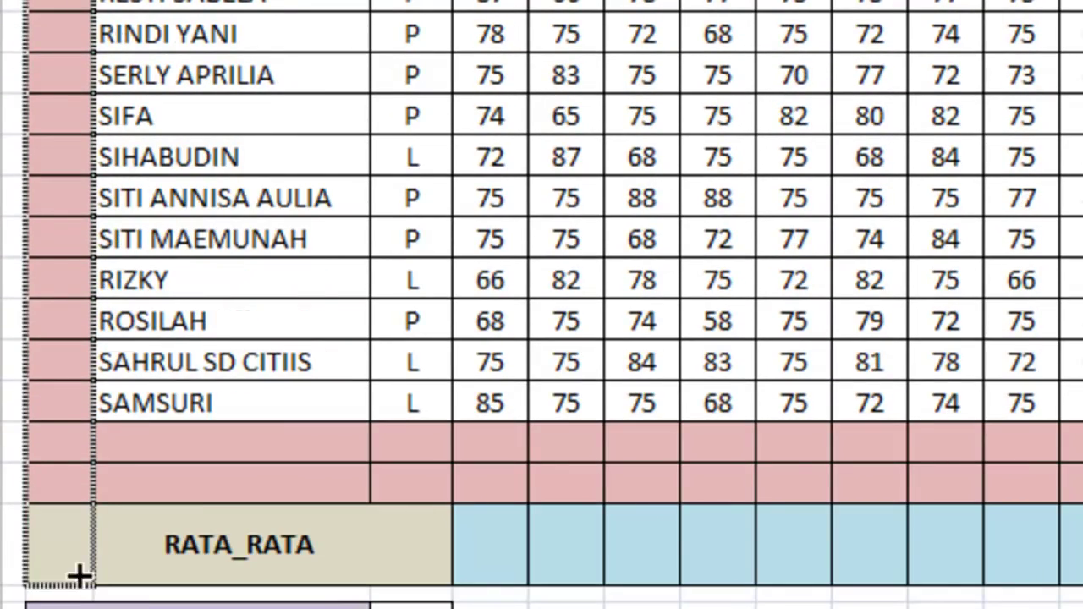
left_click_drag(93, 544, 97, 506)
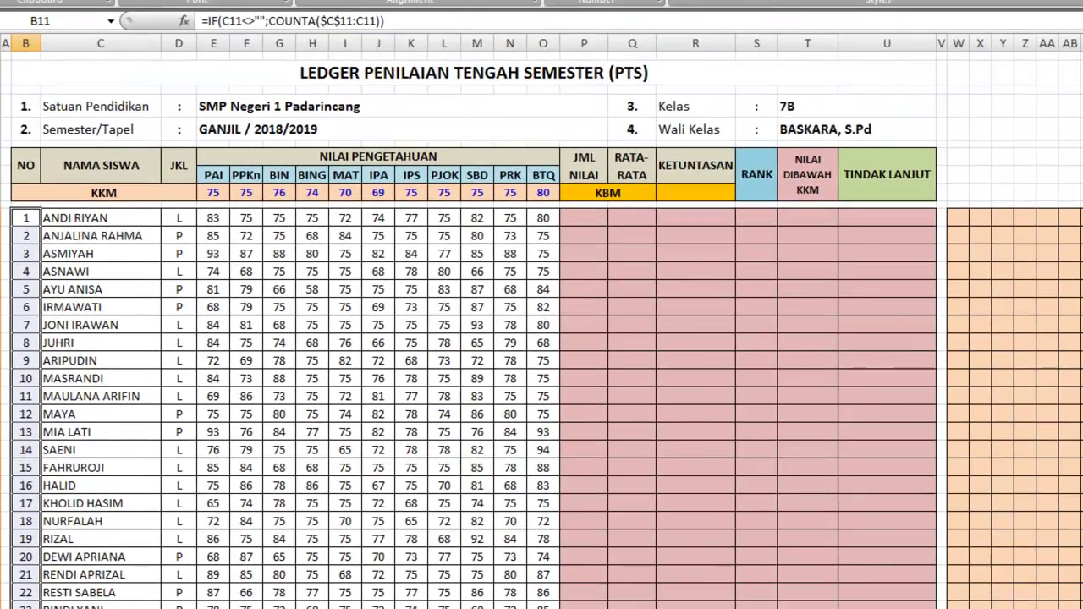
left_click_drag(39, 605, 40, 223)
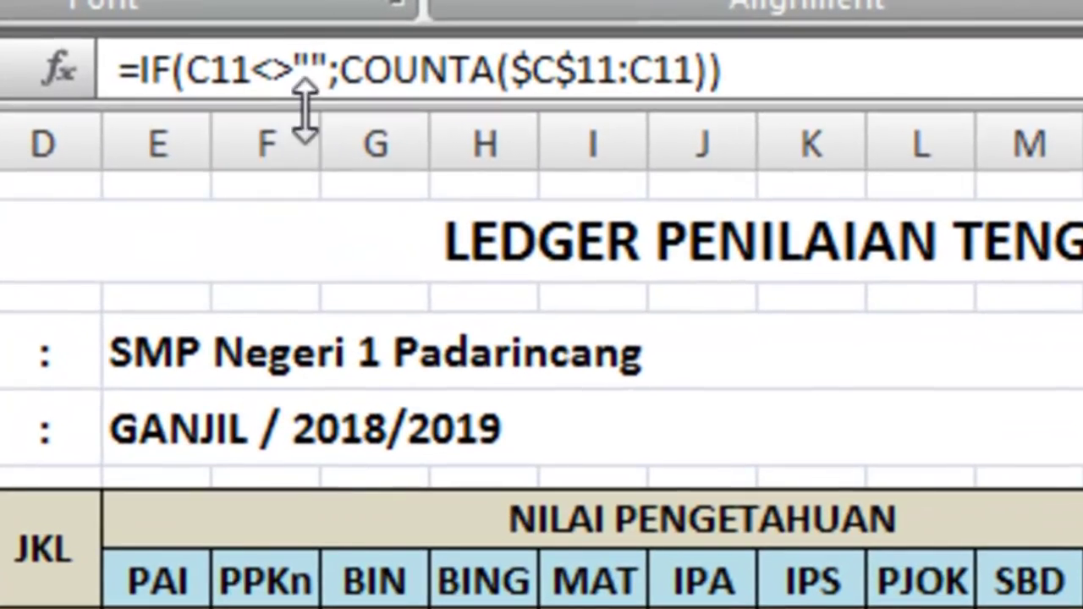
Add a blank "" result to B11's IF formula for empty name cells
left_click(709, 69)
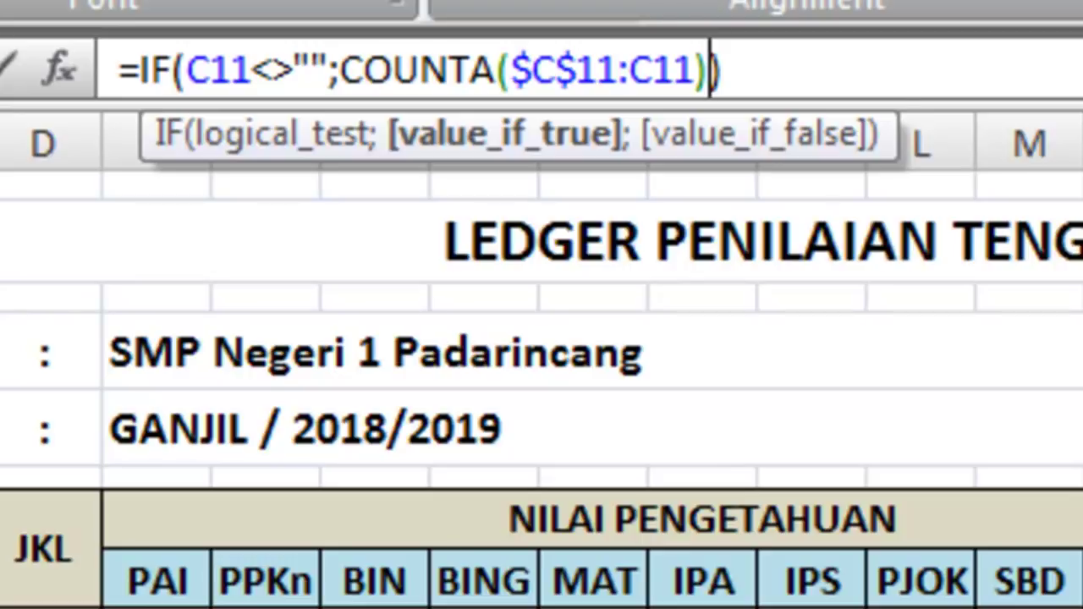
type(";")
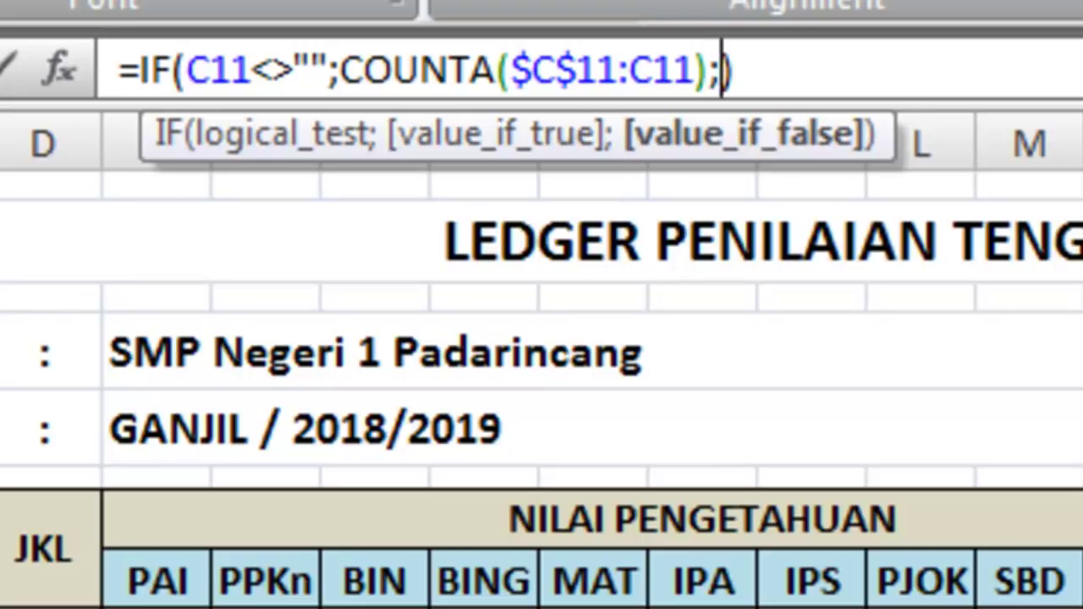
type("\"\"")
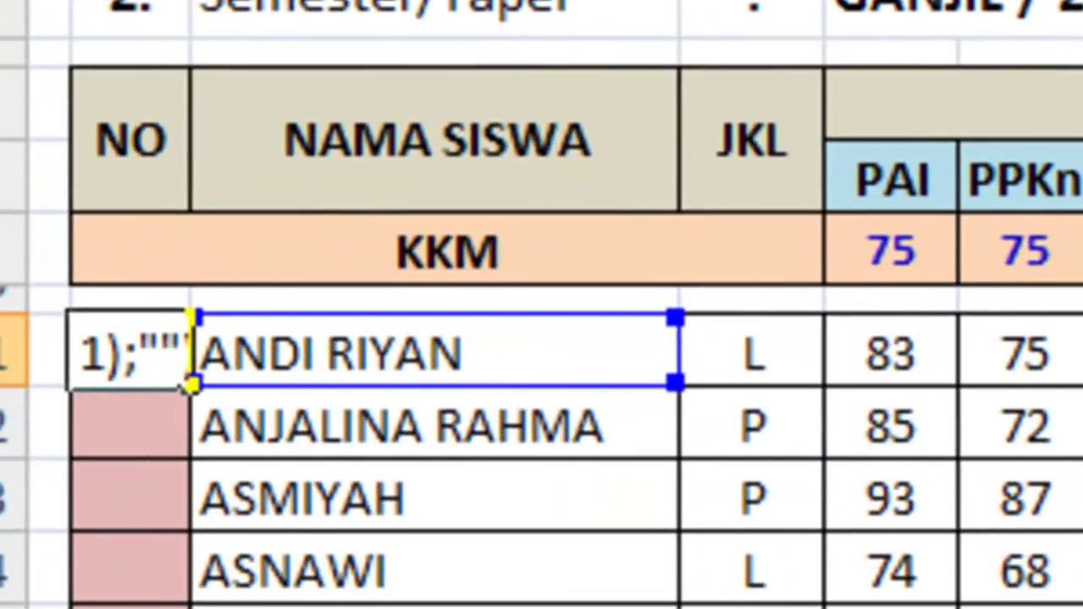
key("Return")
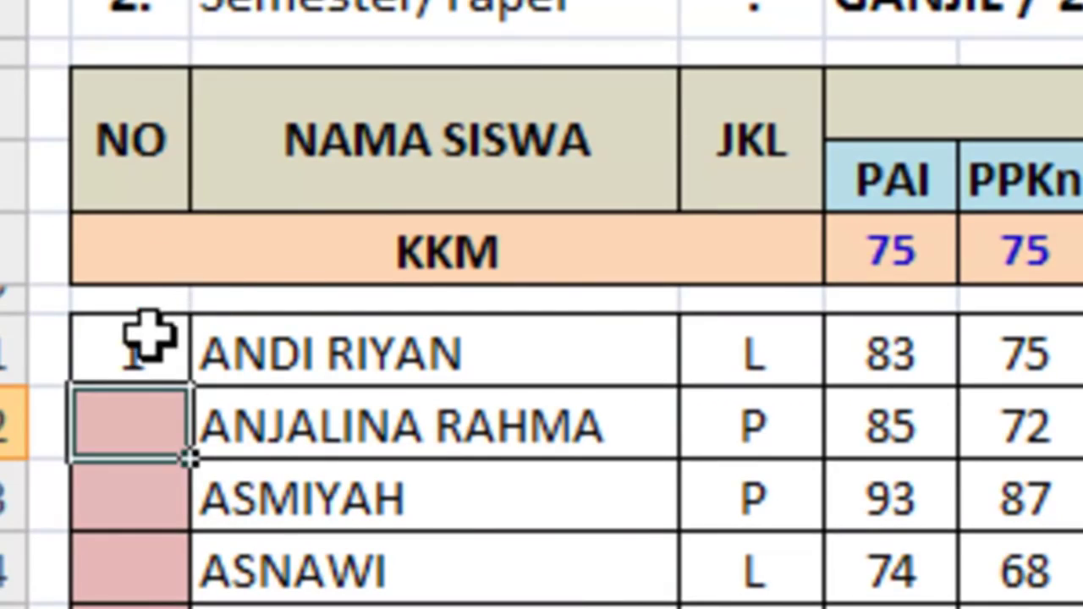
Fill B11 down past SAMSURI, numbering students 1 to 32 with blank rows left empty
left_click(149, 340)
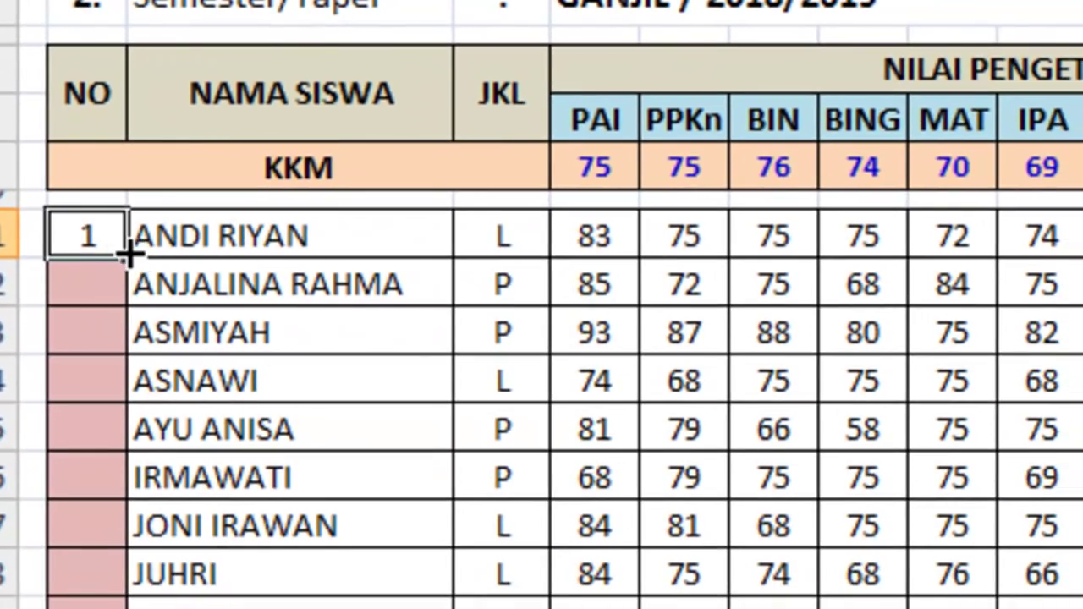
left_click_drag(129, 253, 110, 513)
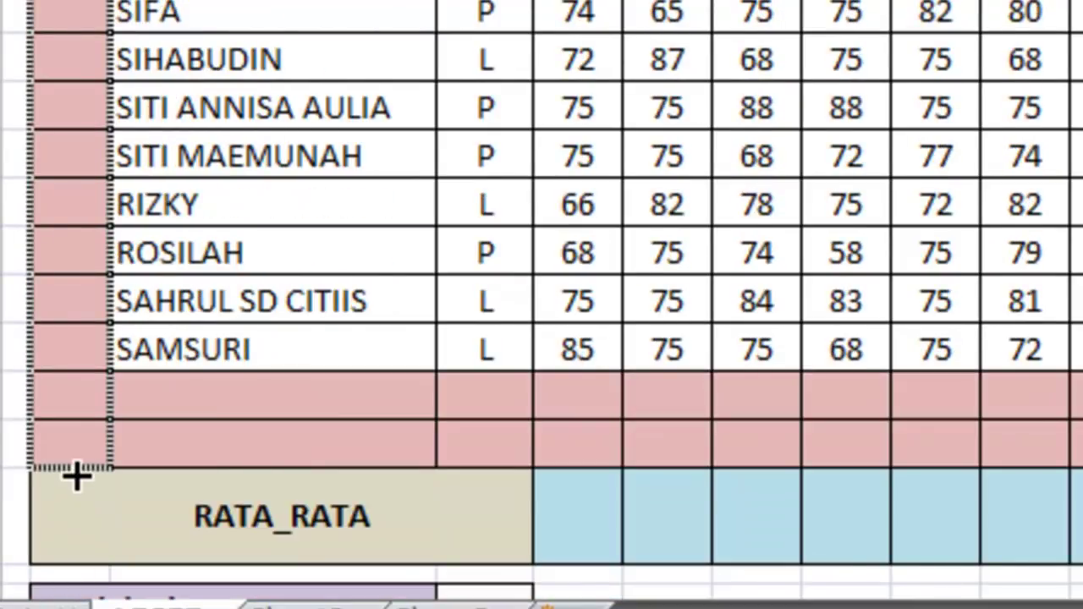
left_click_drag(110, 513, 77, 474)
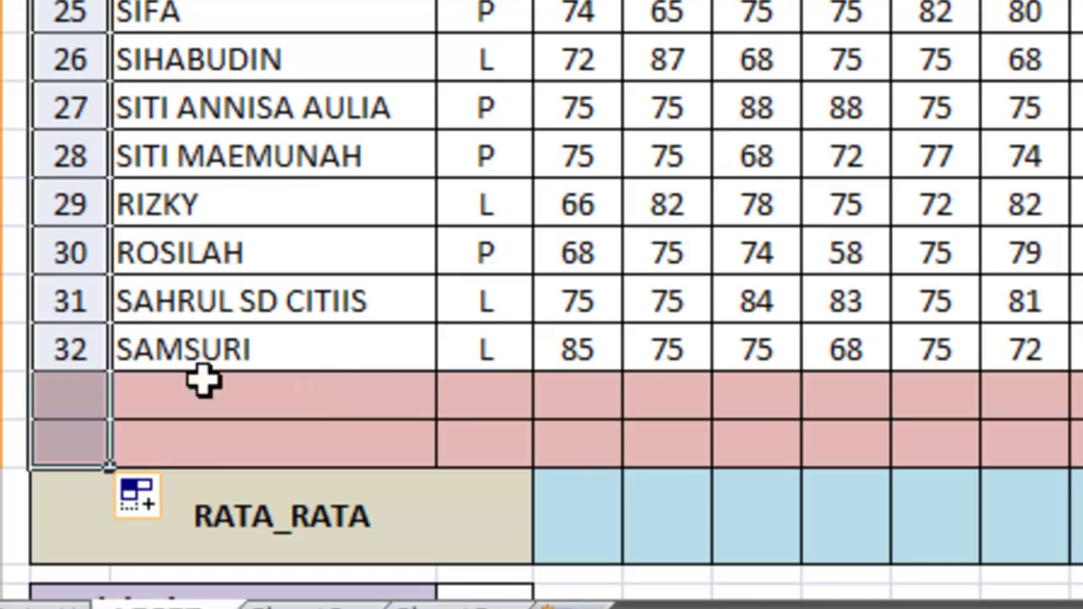
left_click(223, 404)
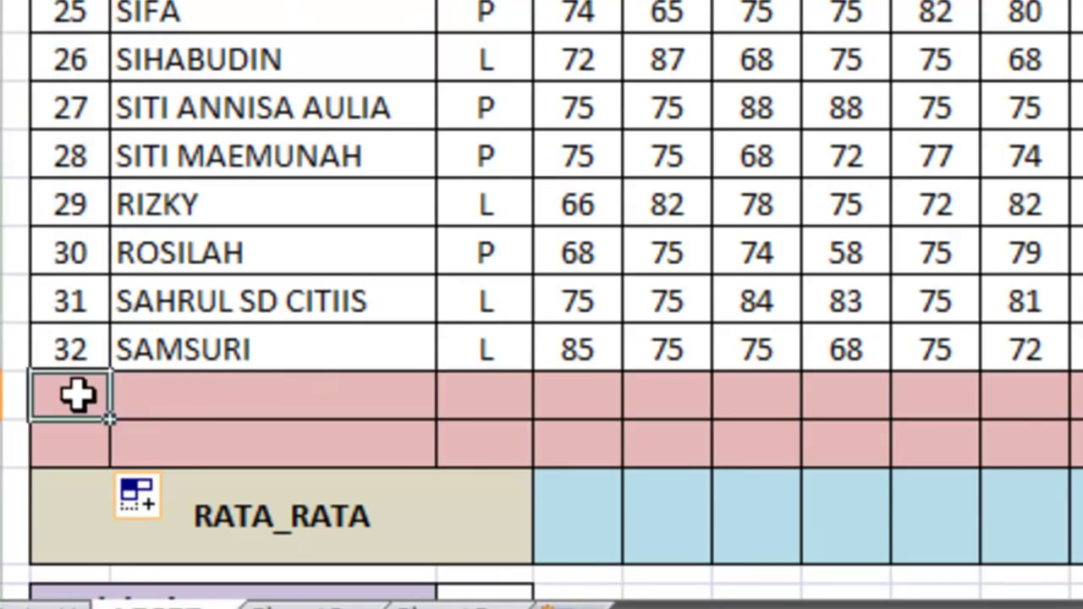
left_click_drag(119, 395, 205, 426)
left_click(218, 401)
Enter =AVERAGE(E9:O9) in the KBM cell under KETUNTASAN, giving 74,45
scroll(218, 402, "up", 10)
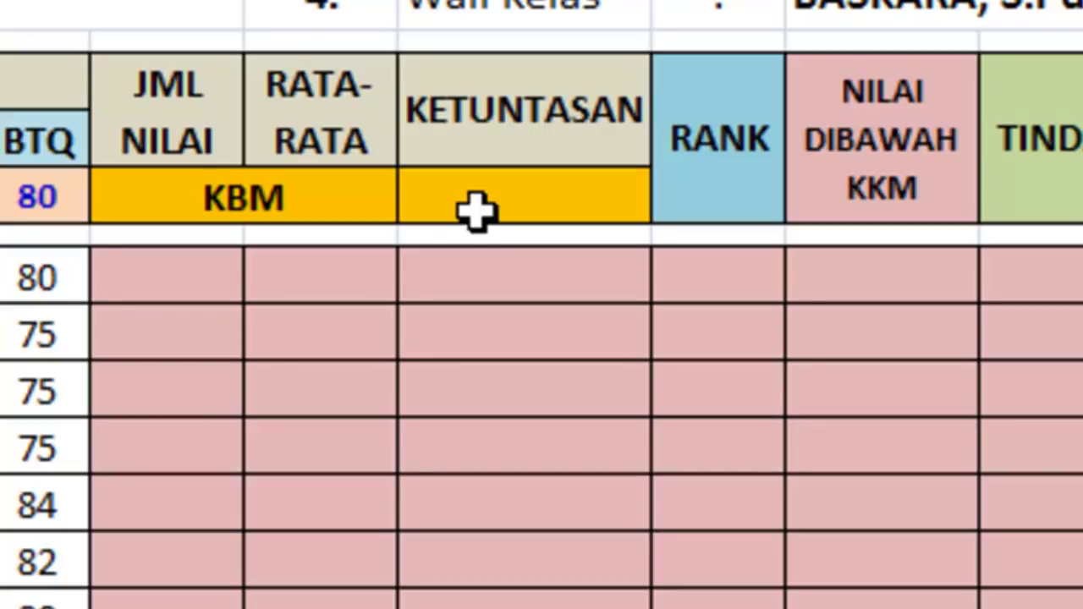
left_click(474, 199)
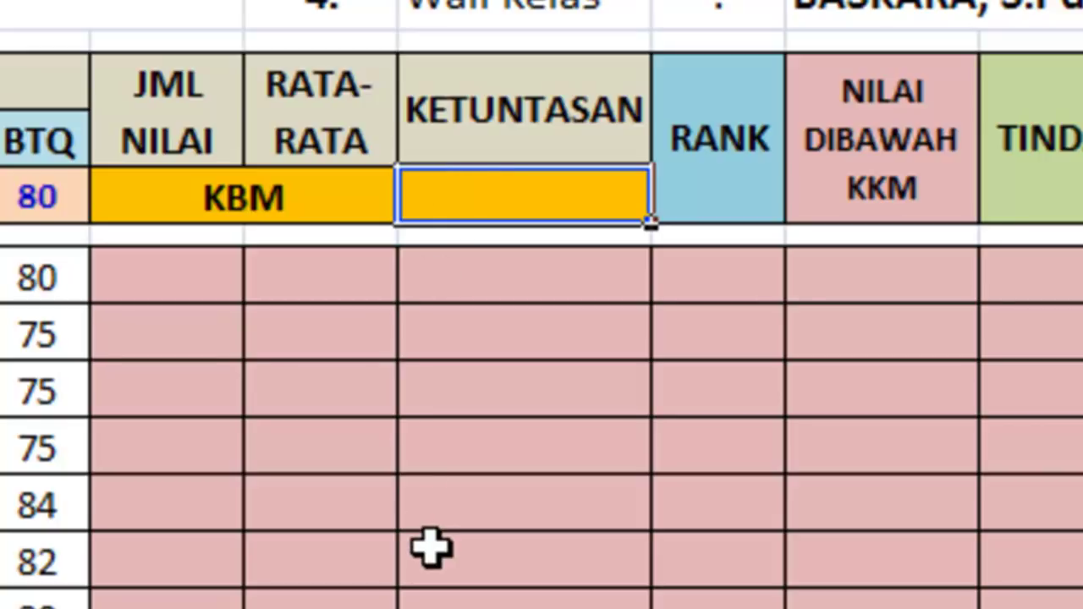
type("=A")
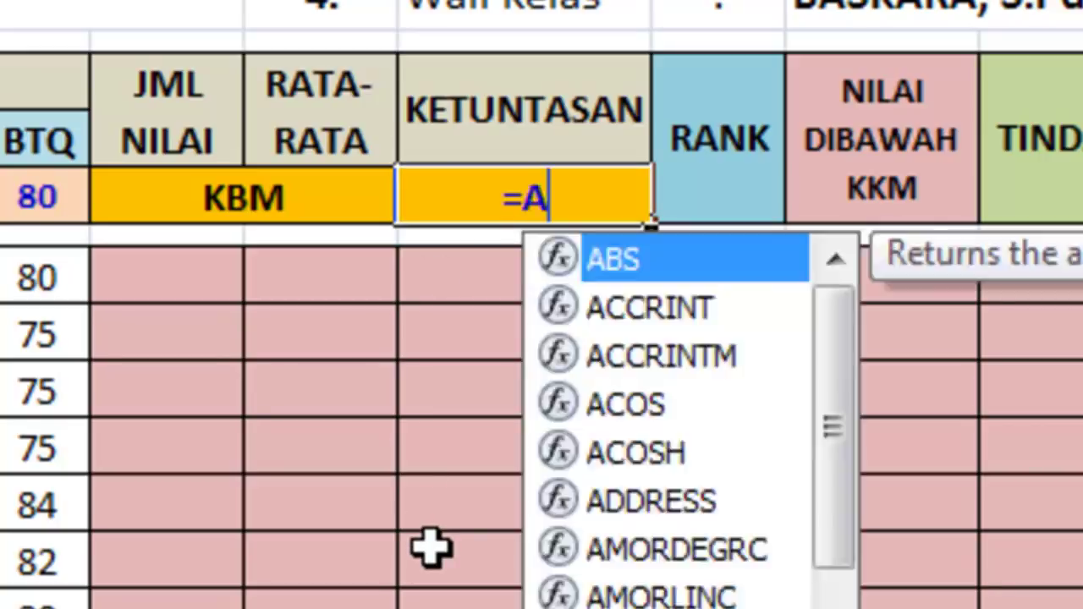
type("VERAGE(")
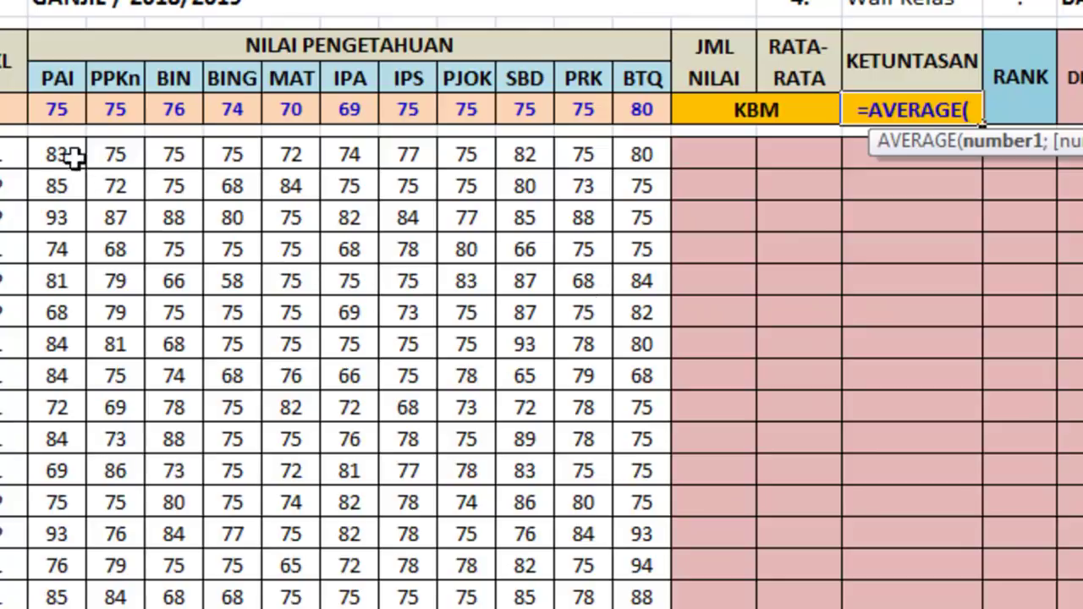
left_click_drag(64, 115, 506, 116)
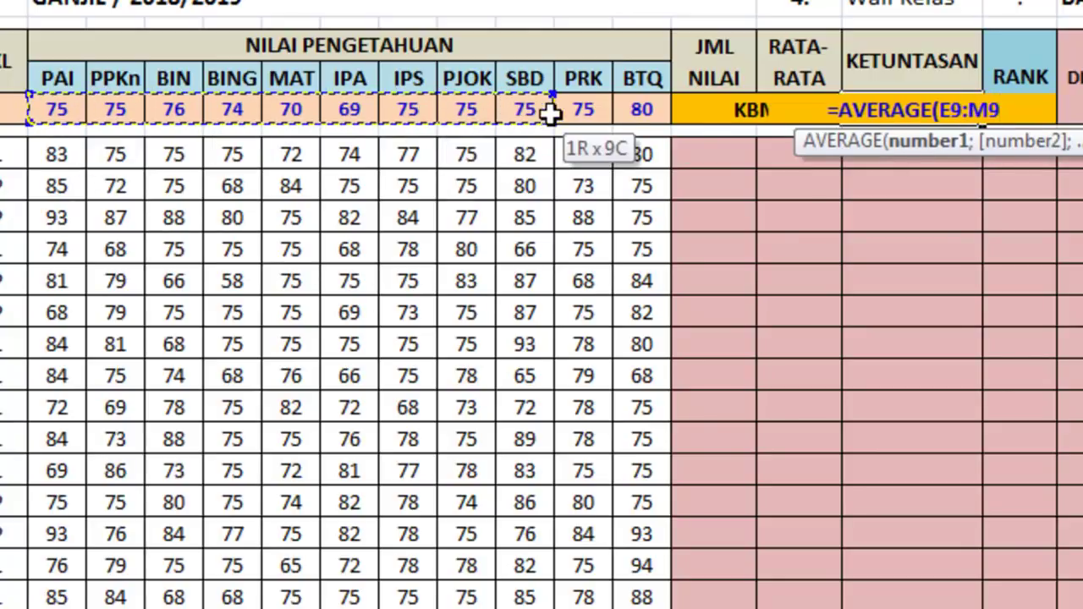
left_click_drag(505, 115, 644, 113)
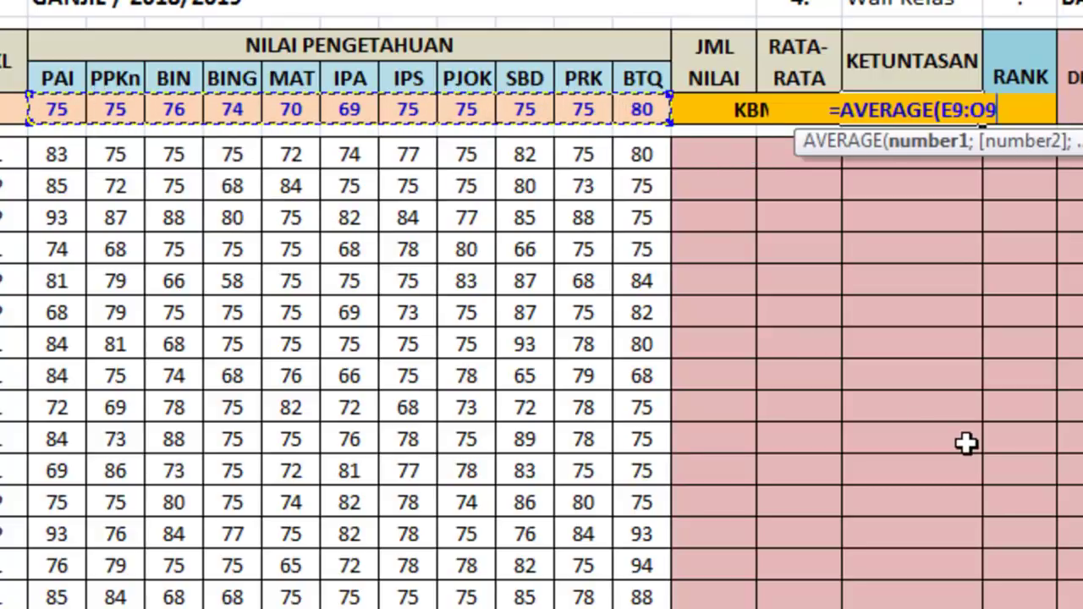
type(")")
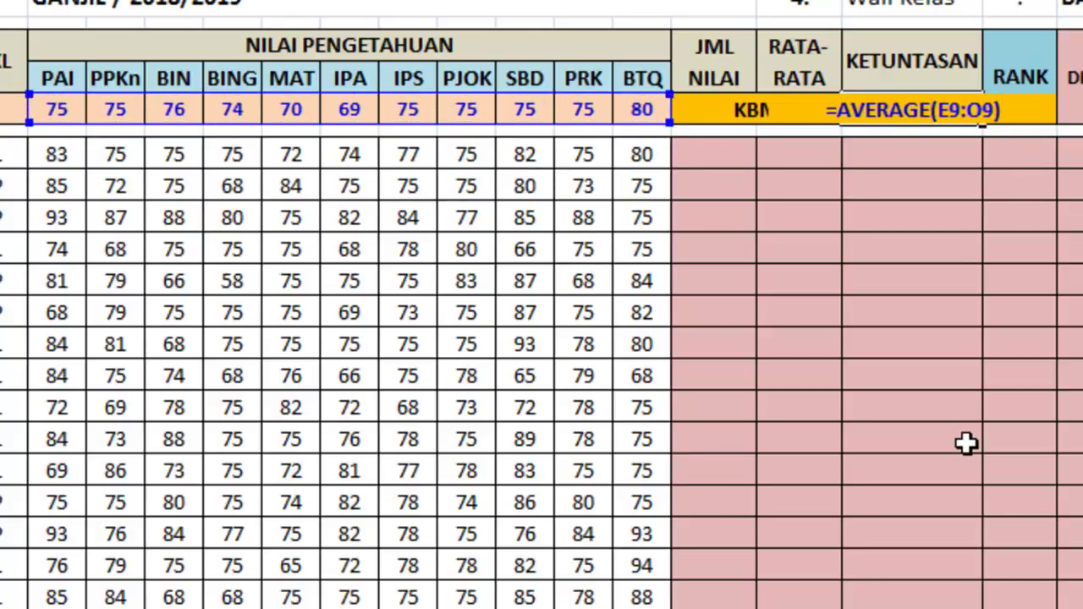
key("Return")
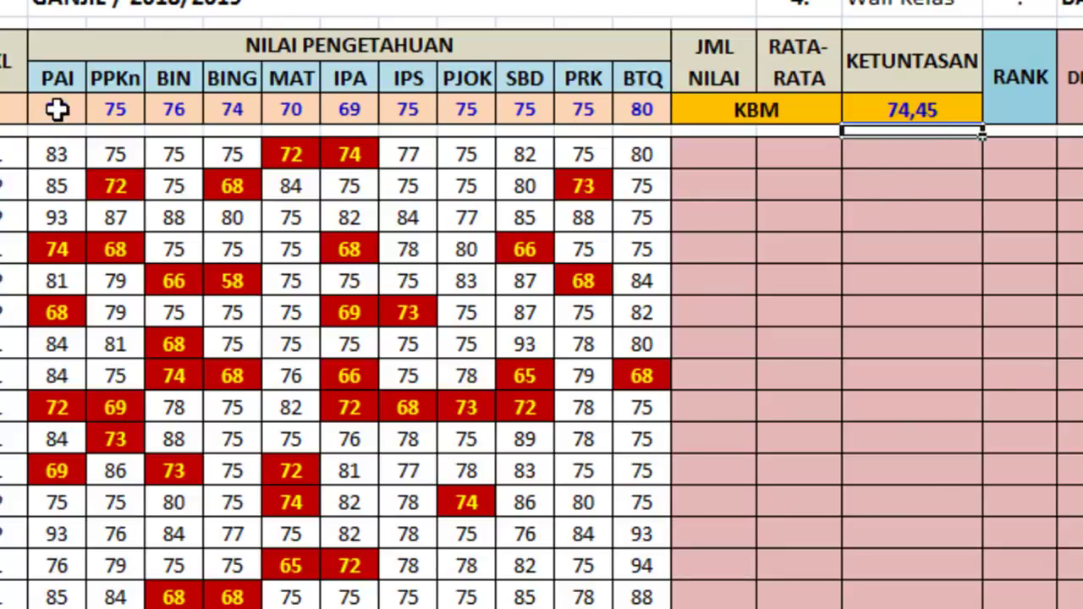
Clear the KKM values from PAI to BTQ to test the KBM average, then restore them
left_click_drag(57, 108, 625, 114)
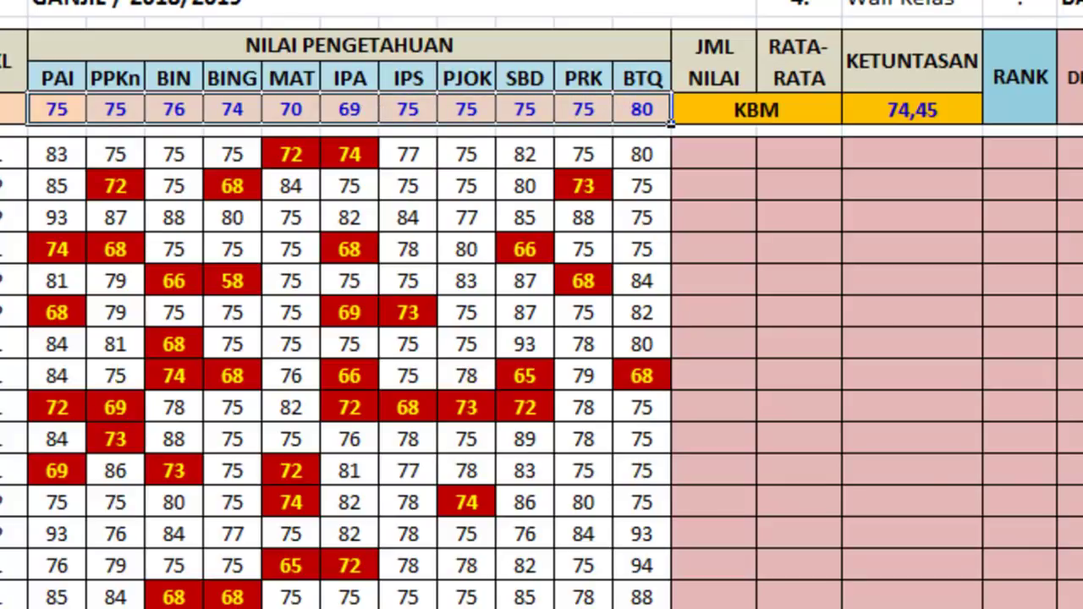
key("Delete")
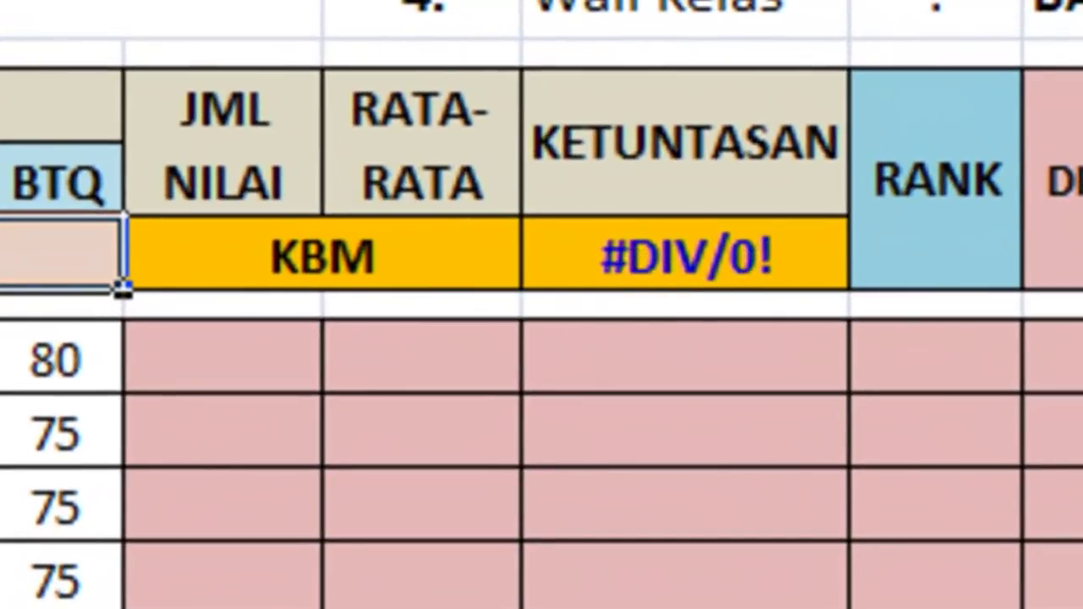
key("ctrl+v")
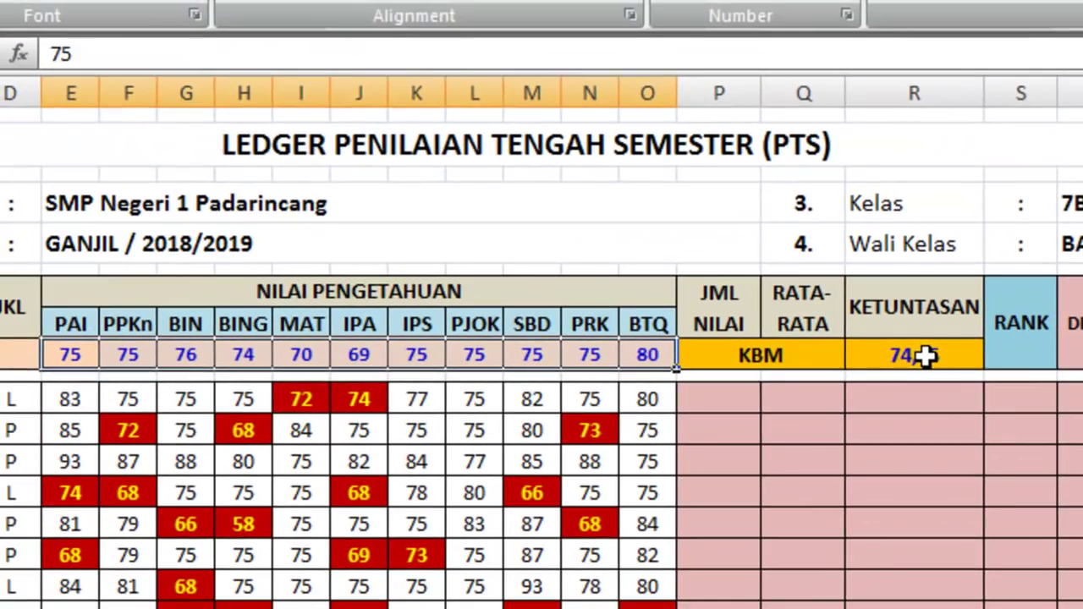
Change the KBM average formula to =IFERROR(AVERAGE(E9:O9);""), keeping 74,45
left_click(922, 356)
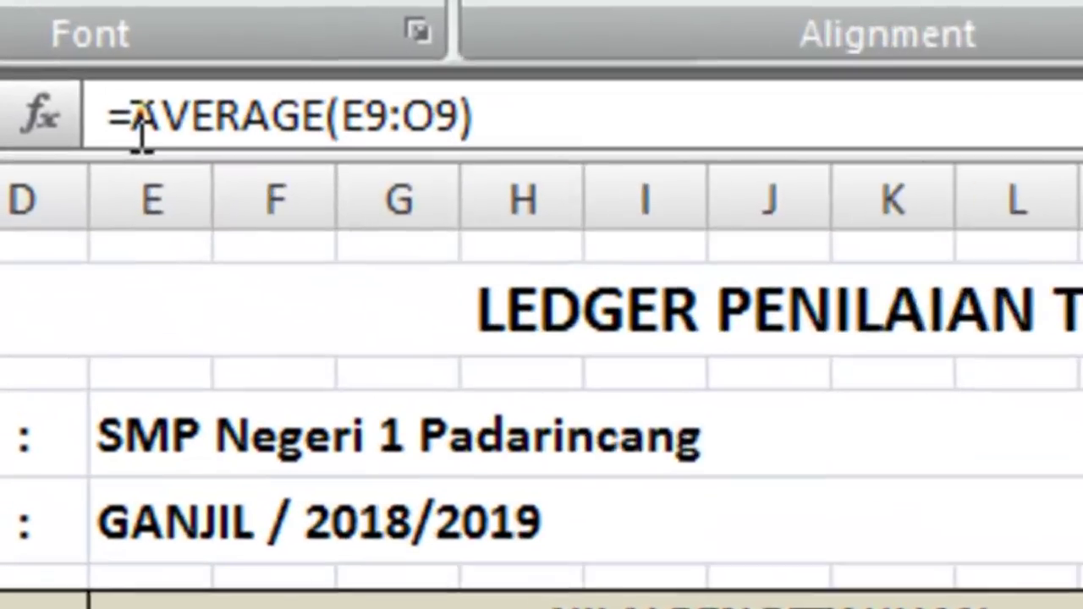
left_click(67, 55)
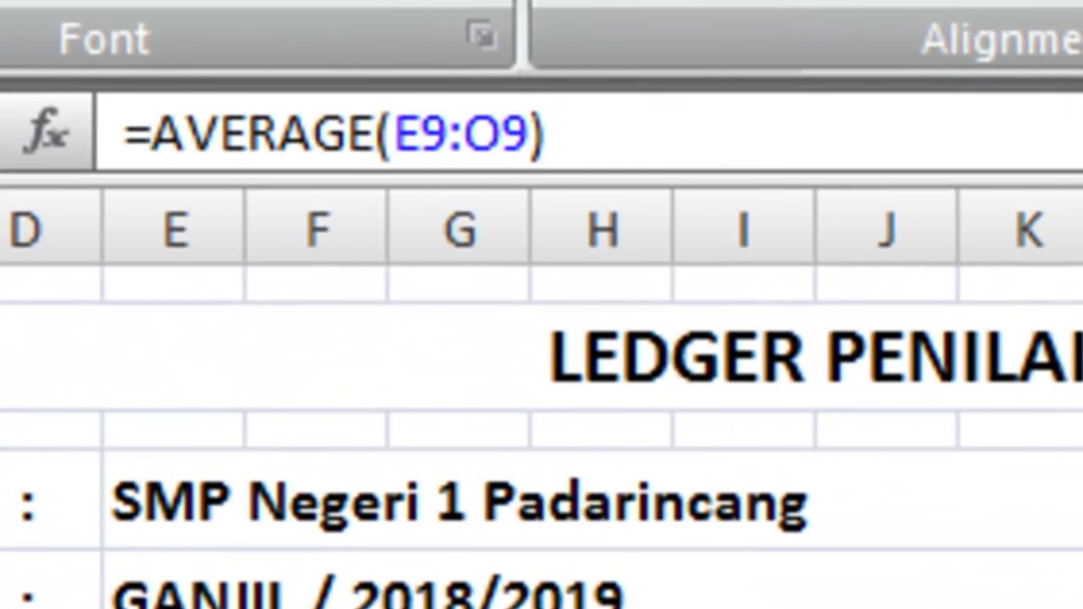
type("IF")
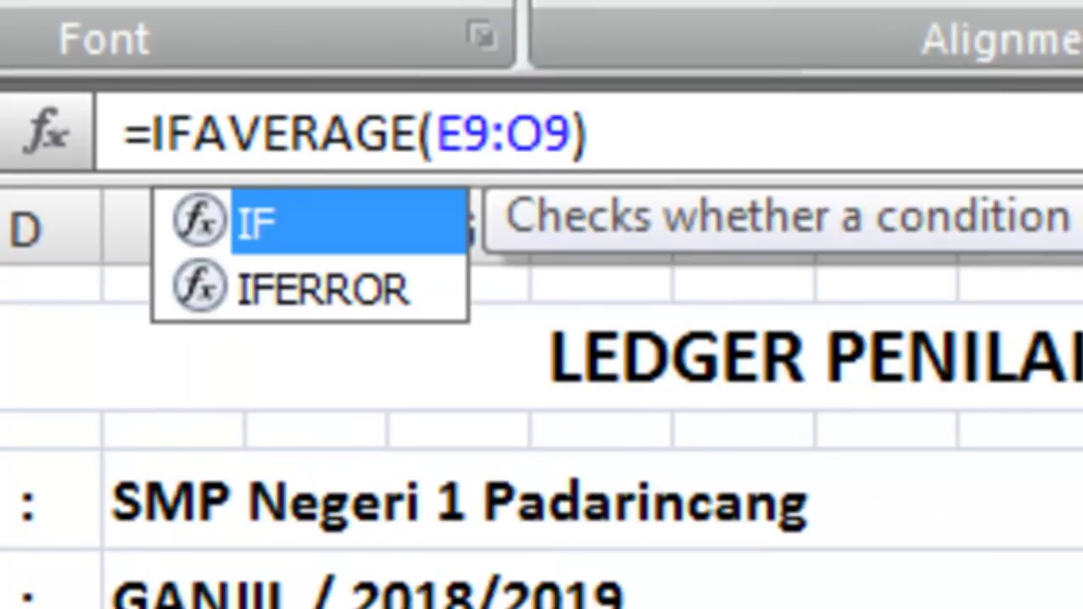
type("ERROR")
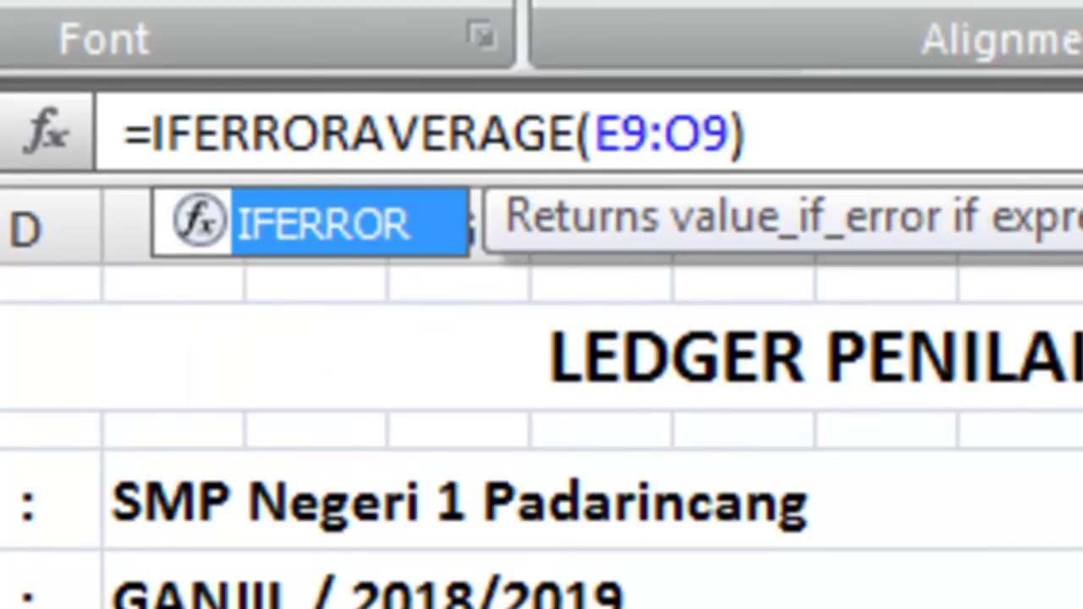
type("(")
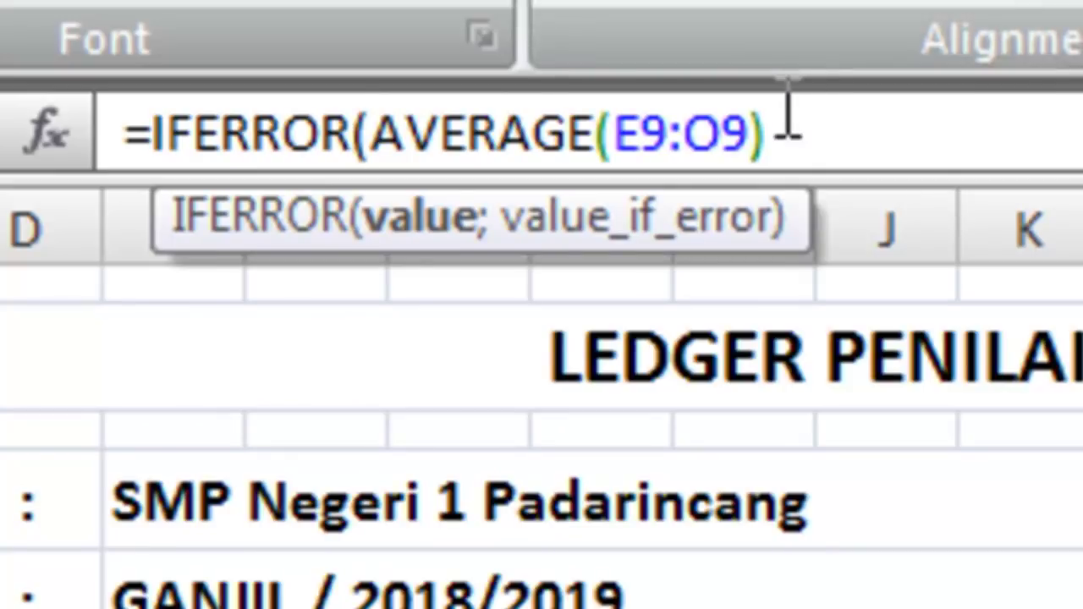
left_click(791, 133)
type(";\"\")")
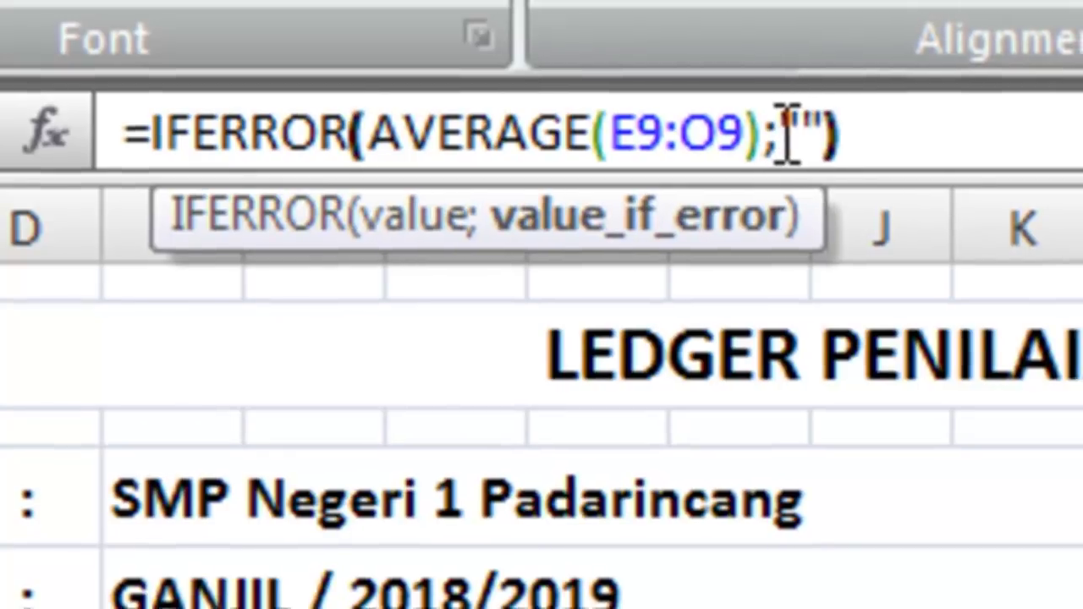
key("Return")
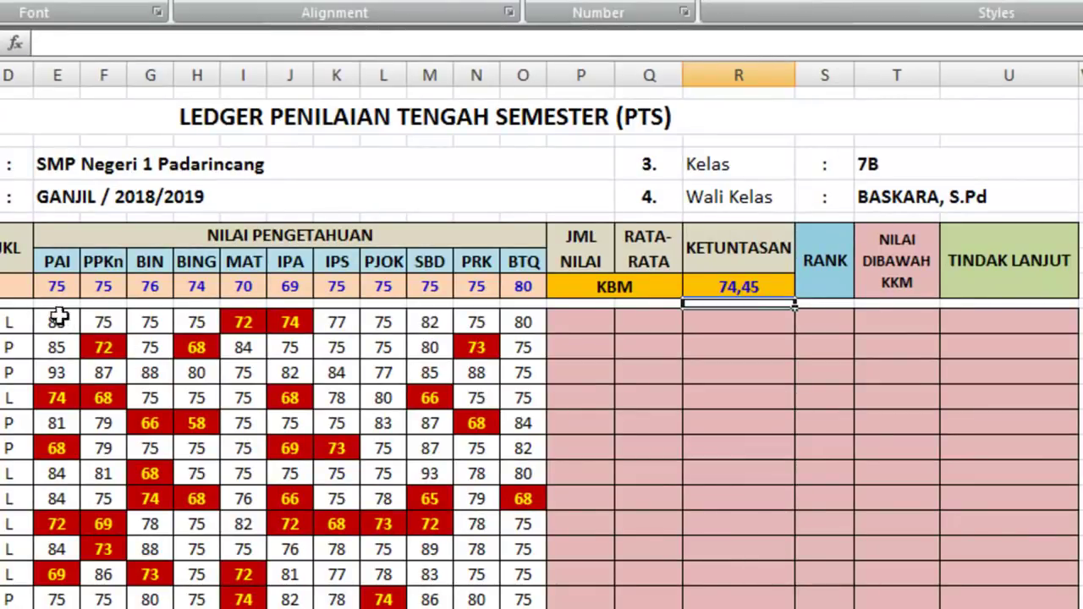
Clear the KKM row to confirm the KBM average now shows blank
left_click_drag(54, 288, 520, 286)
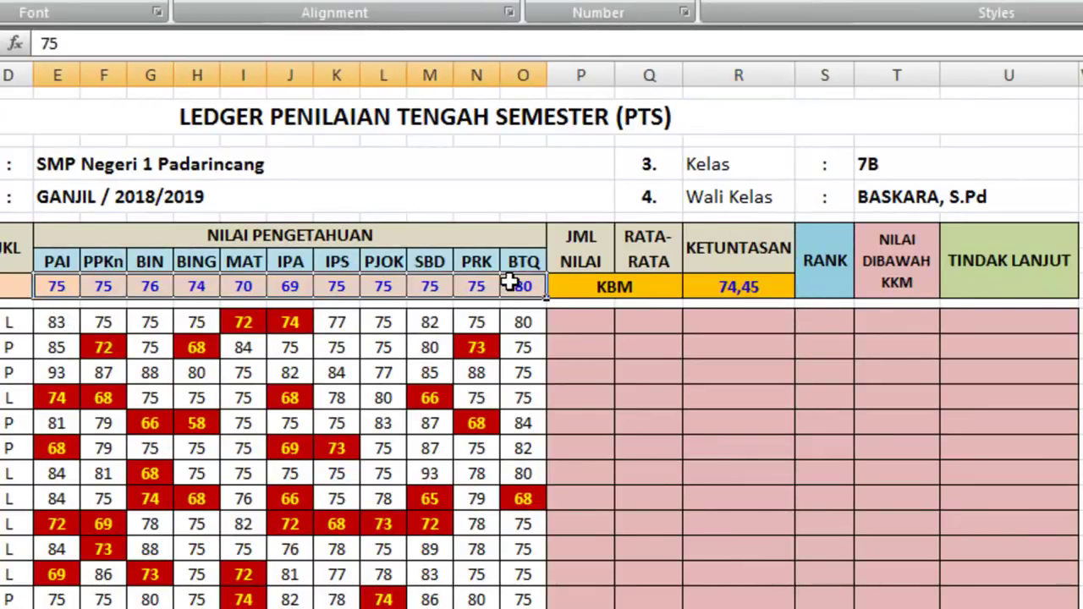
key("Delete")
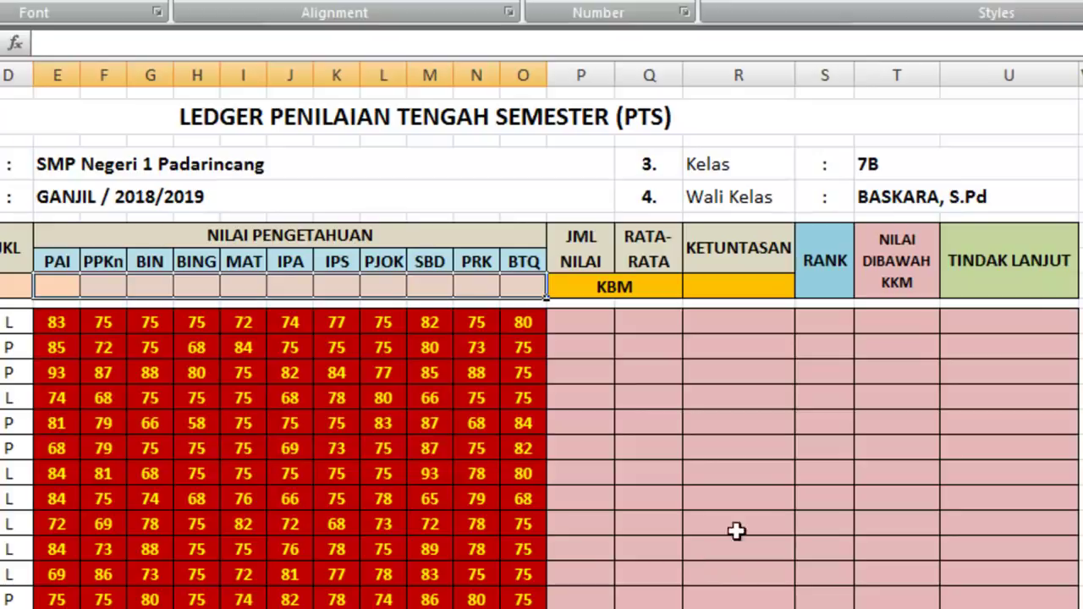
left_click(770, 290)
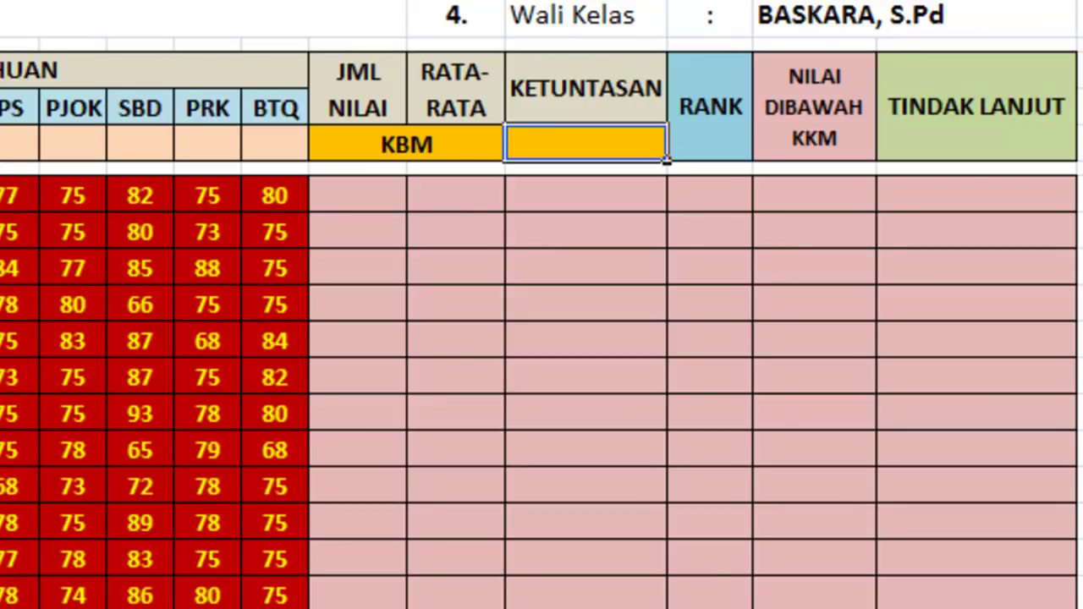
left_click_drag(9, 144, 271, 142)
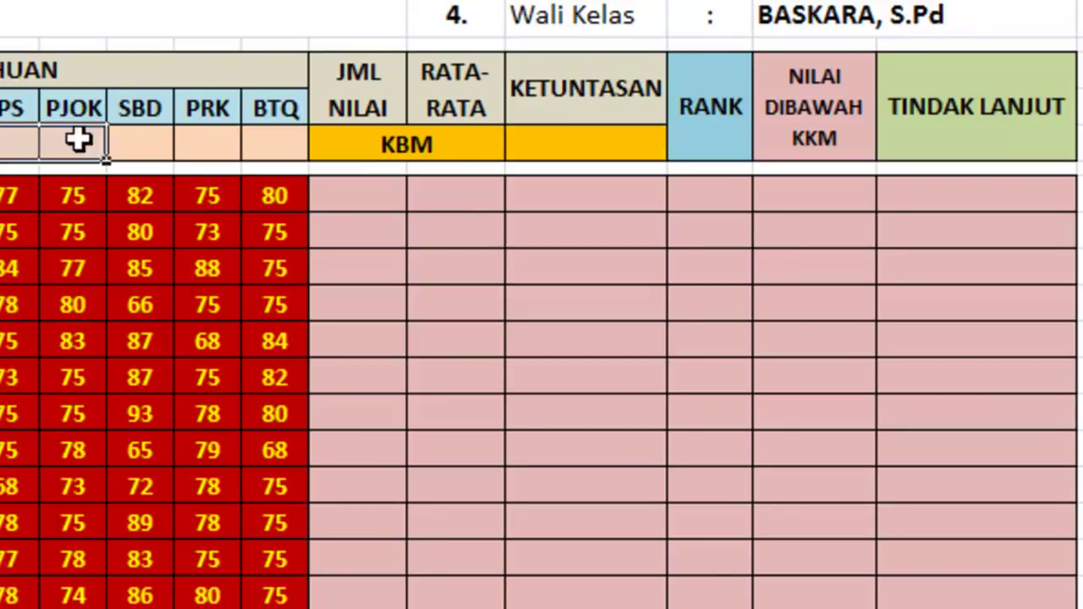
left_click(564, 147)
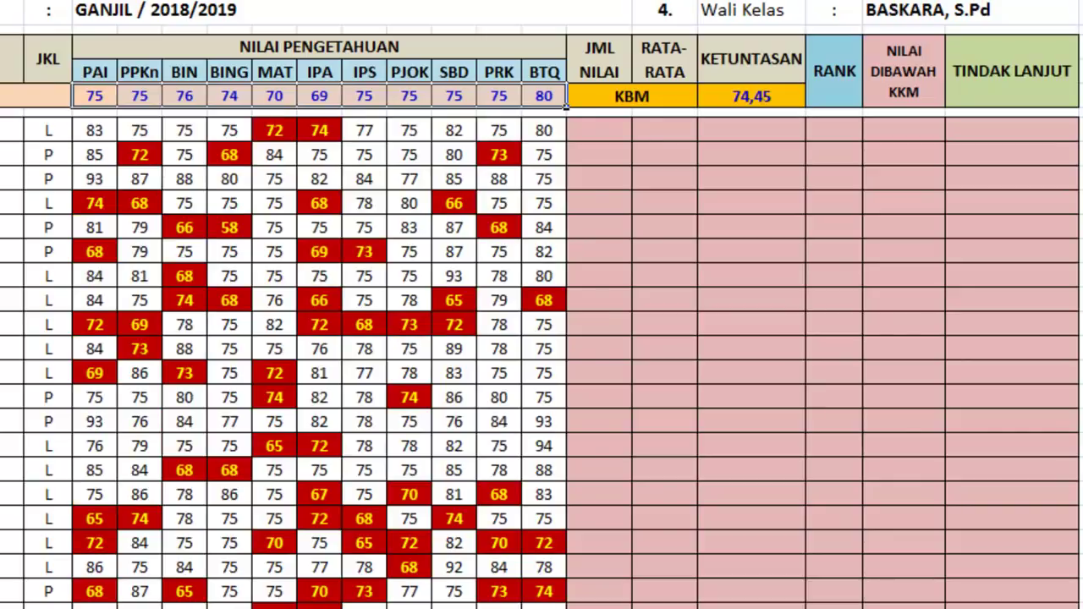
Copy the nested IF/SUM(E11:O11) total formula from the Notepad notes for P11
left_click(598, 132)
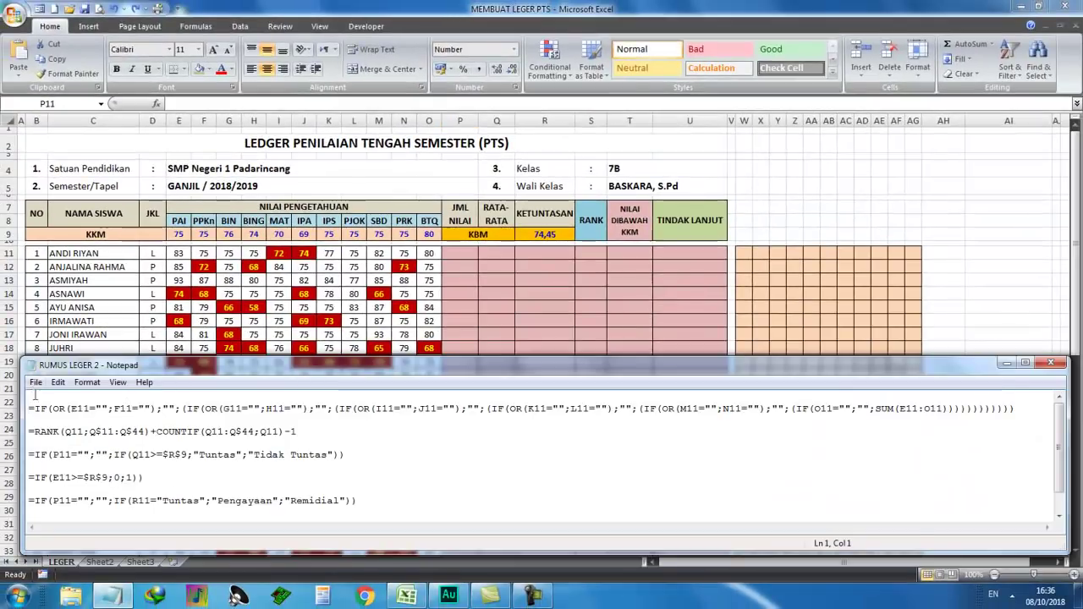
key("shift+End")
left_click(985, 410, "shift")
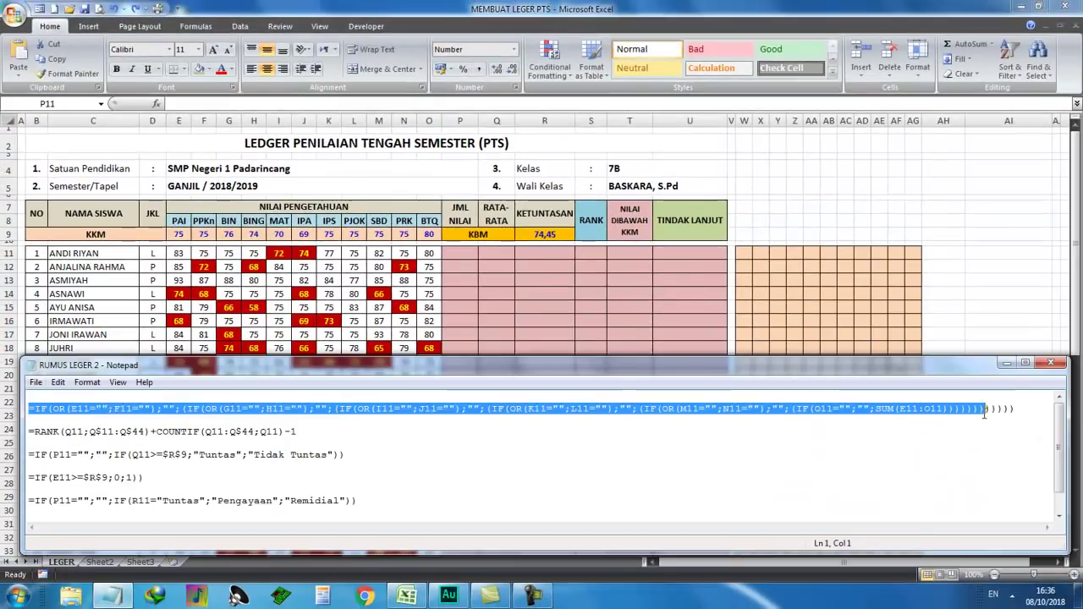
right_click(1004, 411)
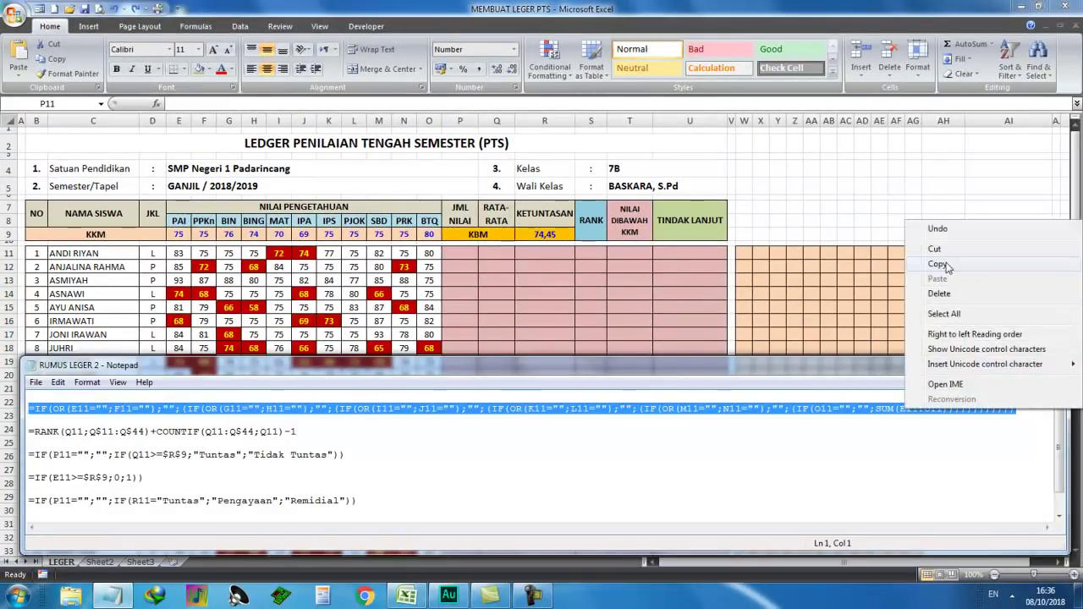
left_click(915, 264)
left_click(462, 258)
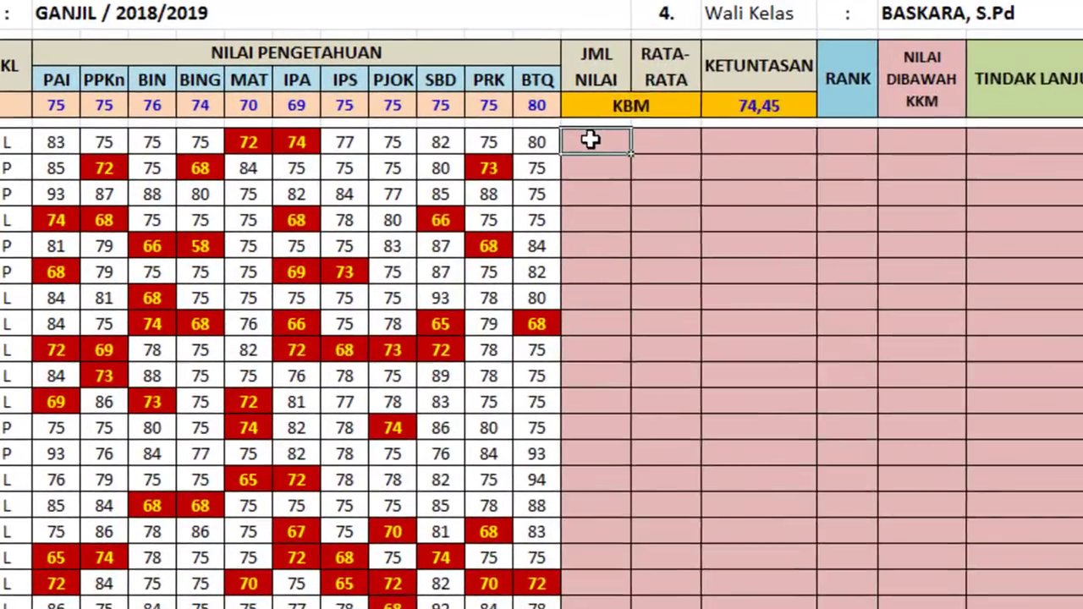
Paste the total formula into P11 and trim it to =IF(OR(E11="";F11="");"";SUM(E11:O11)), giving 843
right_click(457, 253)
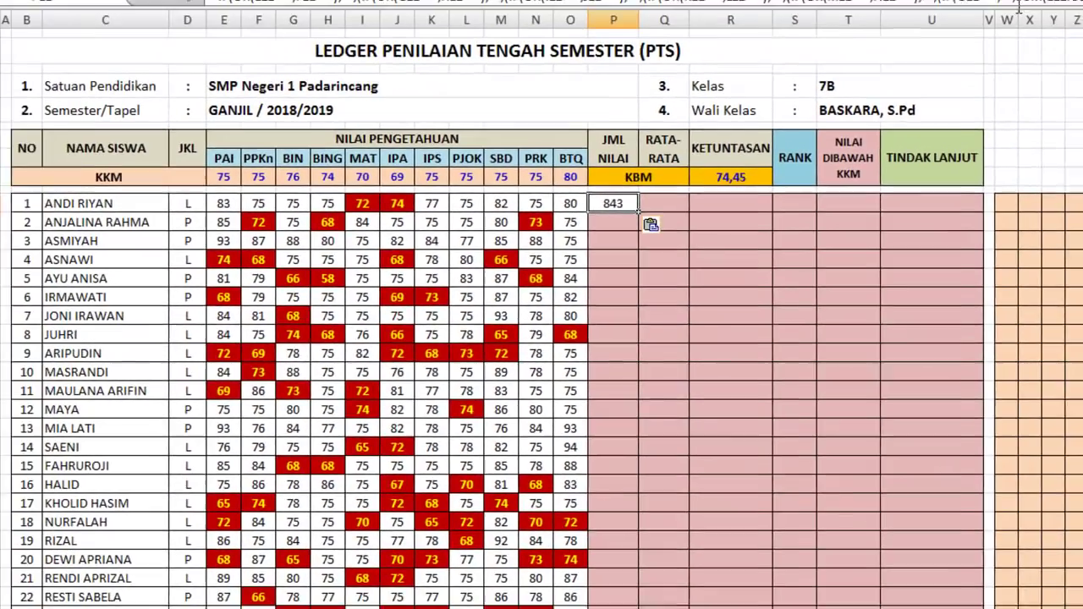
left_click(1004, 9)
mouse_move(1003, 9)
left_mouse_down()
mouse_move(397, 9)
mouse_move(367, 26)
left_mouse_up()
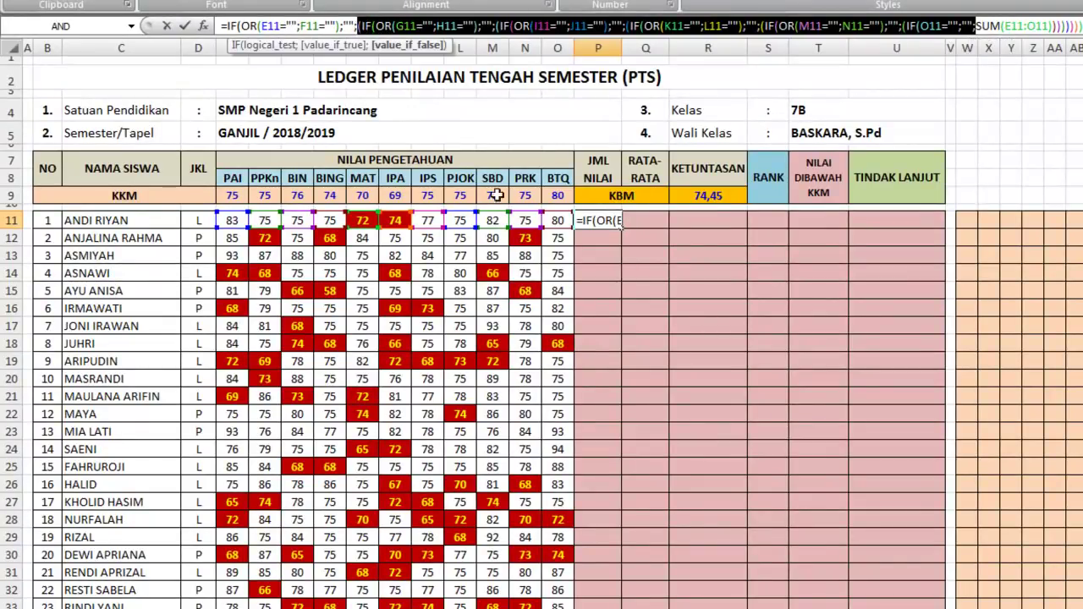
key("Delete")
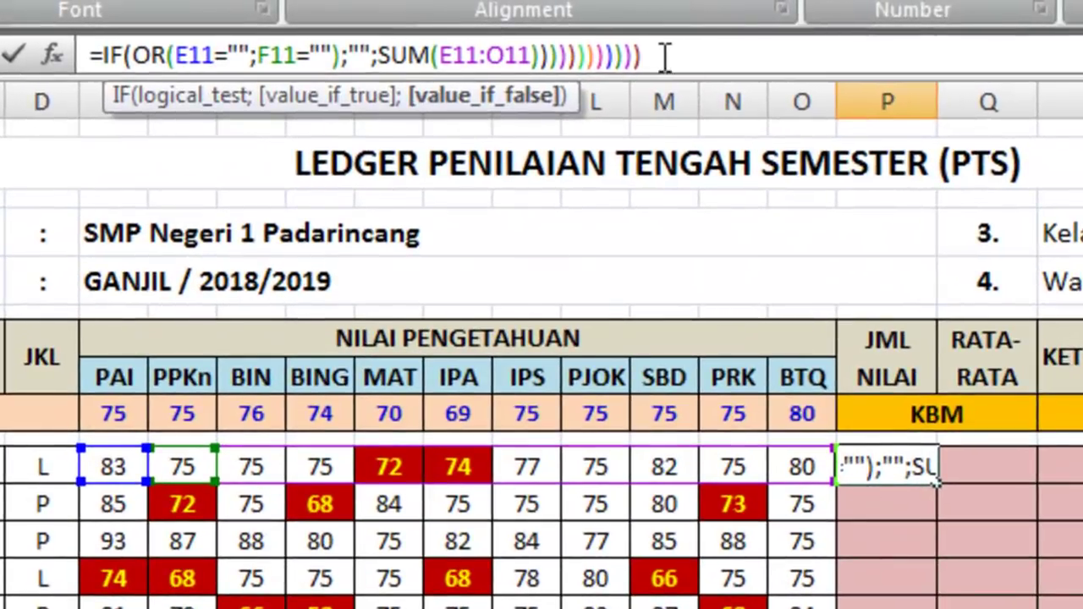
left_click_drag(642, 56, 586, 74)
key("Delete")
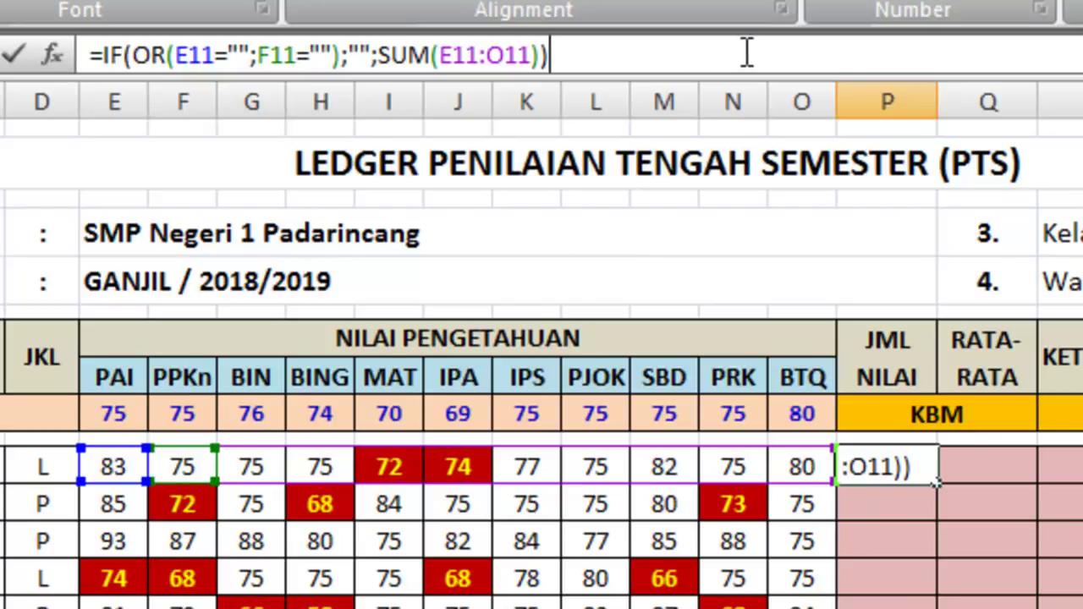
key("Return")
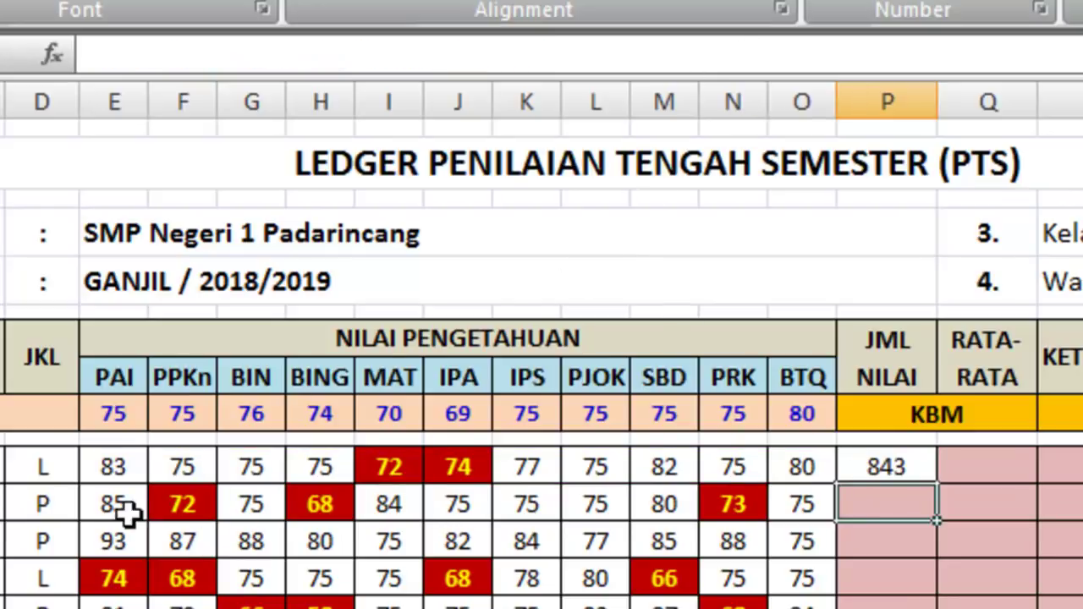
Test the P11 total by clearing and restoring the PAI (83), PJOK and IPA scores
left_click(115, 465)
key("Delete")
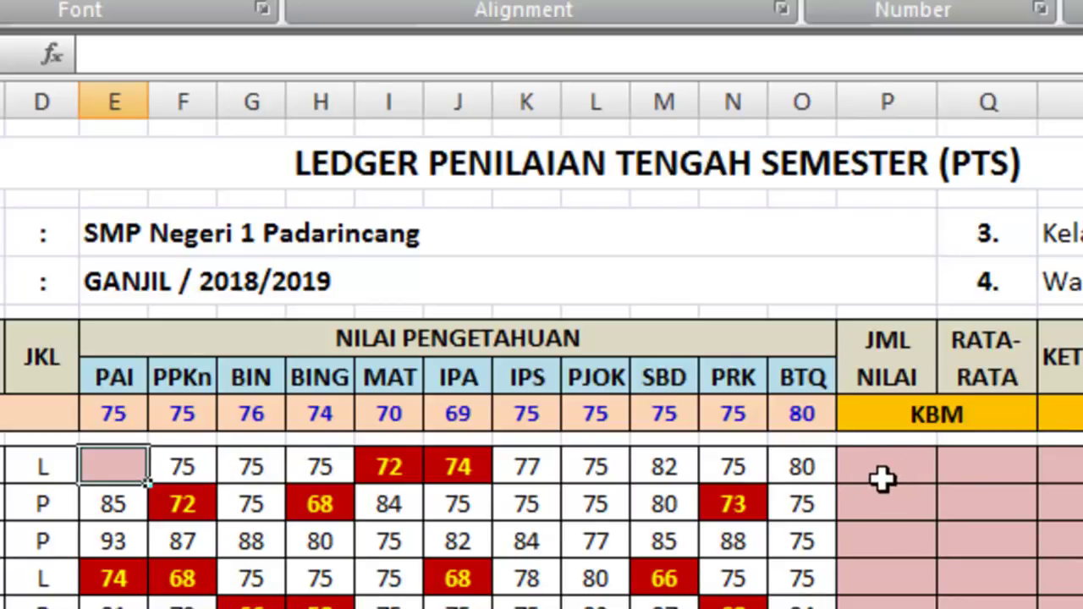
type("83")
key("ctrl+Return")
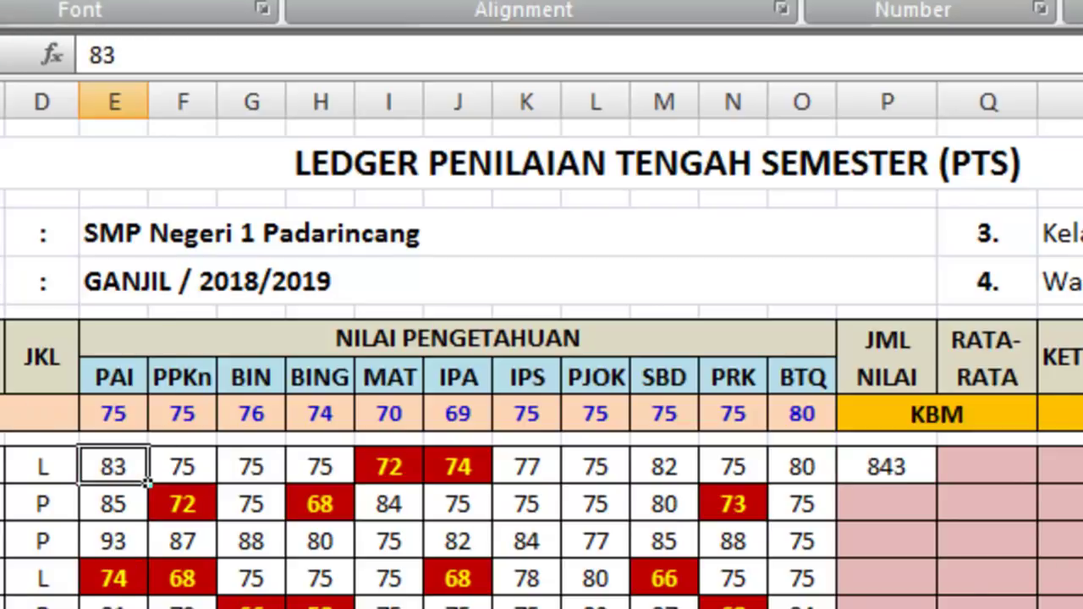
left_click(931, 478)
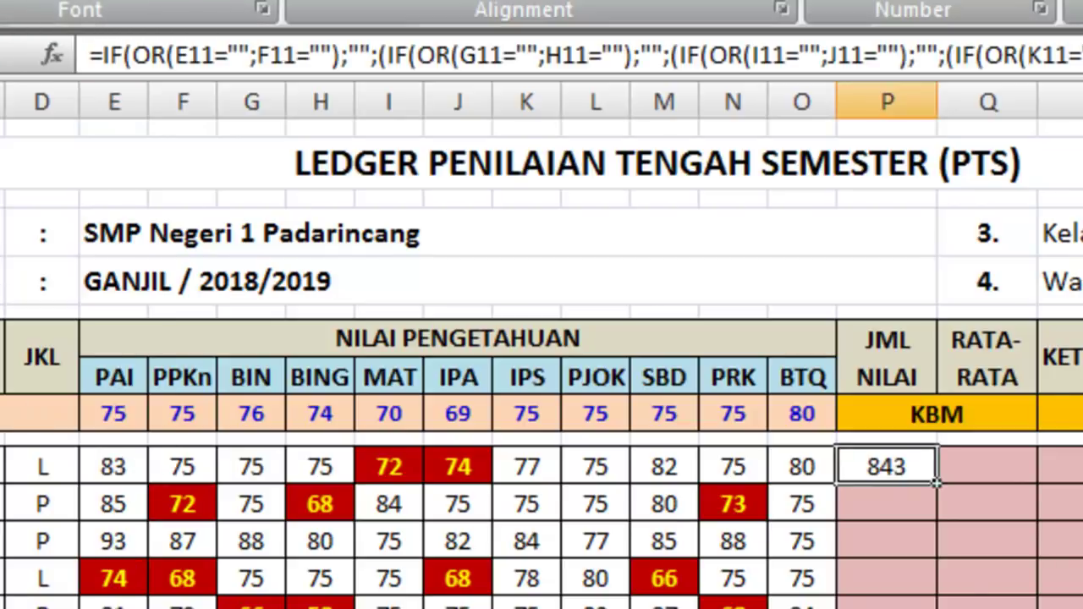
left_click(611, 476)
key("Delete")
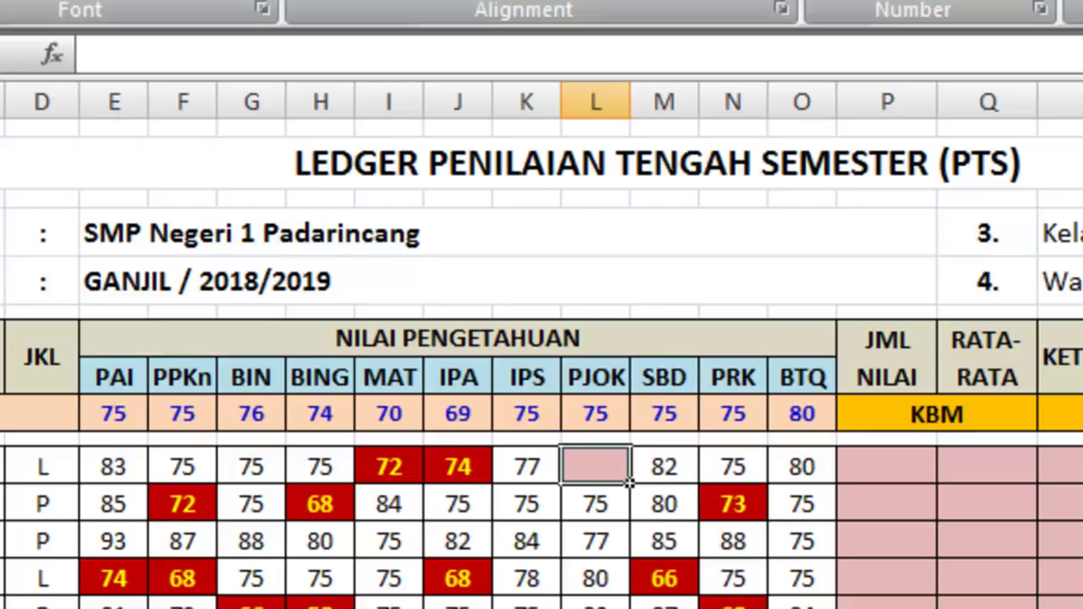
key("ctrl+z")
left_click(461, 478)
key("Delete")
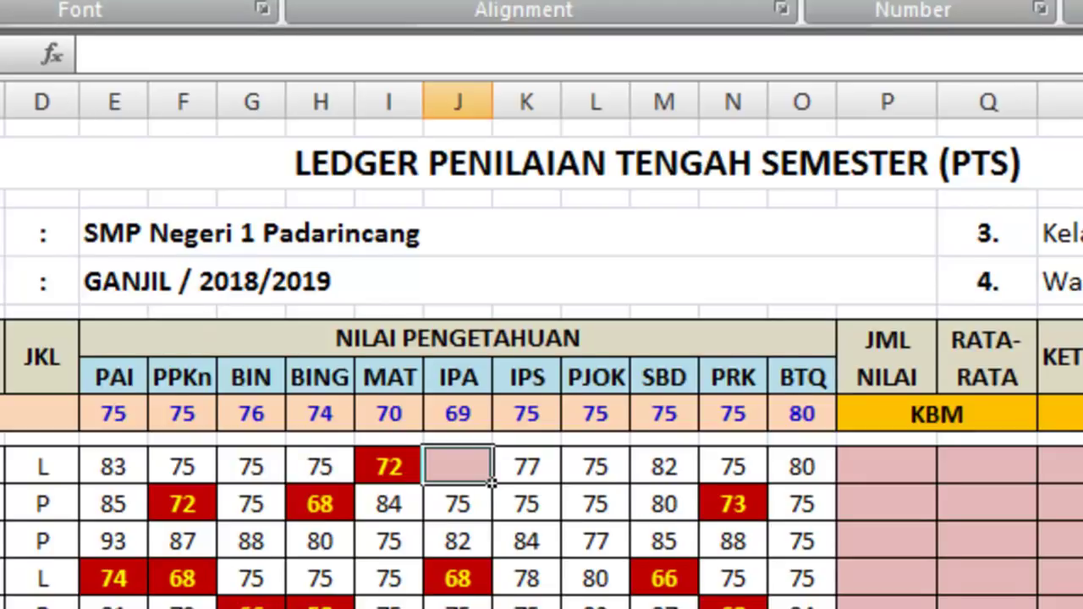
key("ctrl+z")
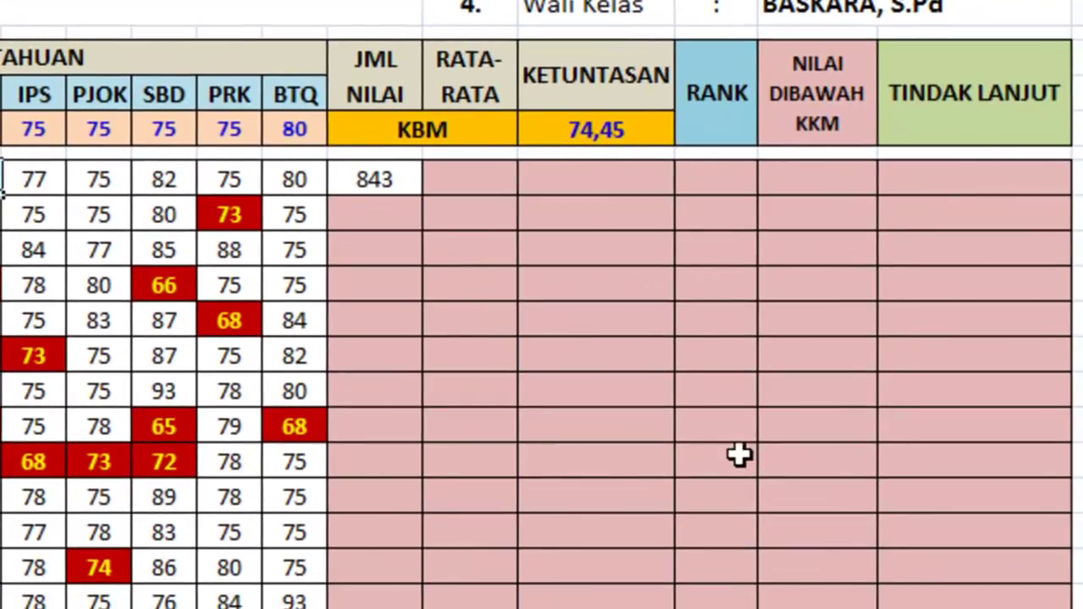
Fill the 843 total formula down the JML NILAI column for every student
left_click(375, 181)
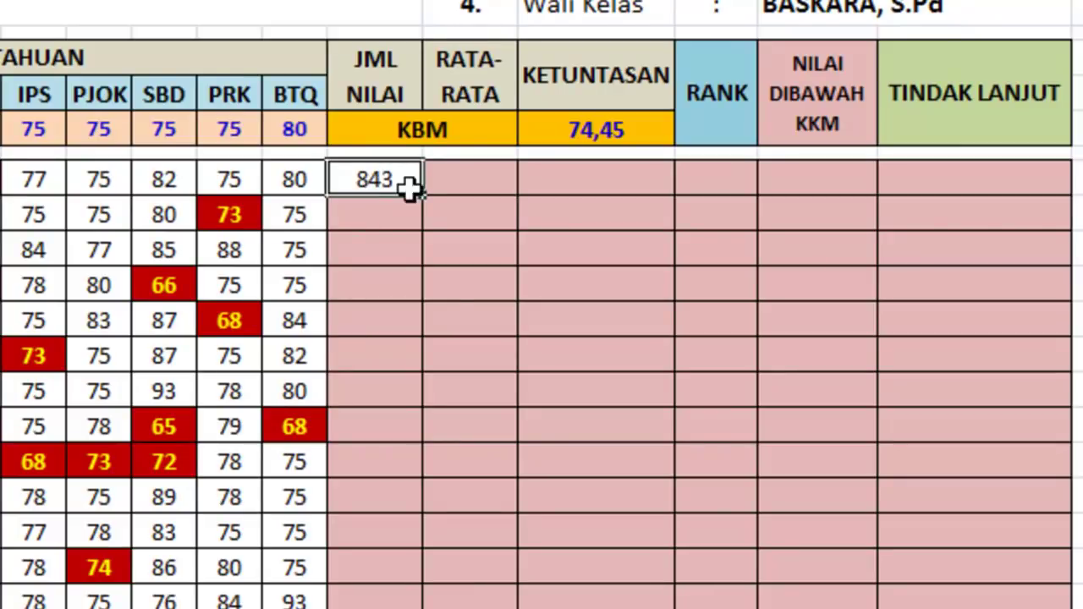
mouse_move(417, 186)
left_mouse_down()
mouse_move(368, 542)
mouse_move(375, 474)
left_mouse_up()
scroll(1049, 315, "up", 3)
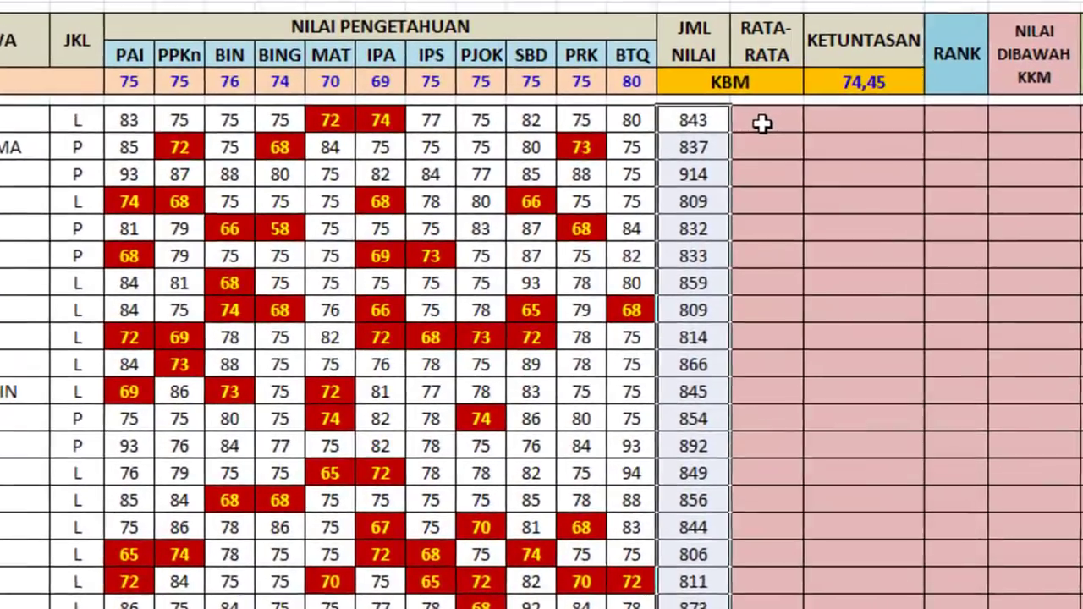
left_click(693, 99)
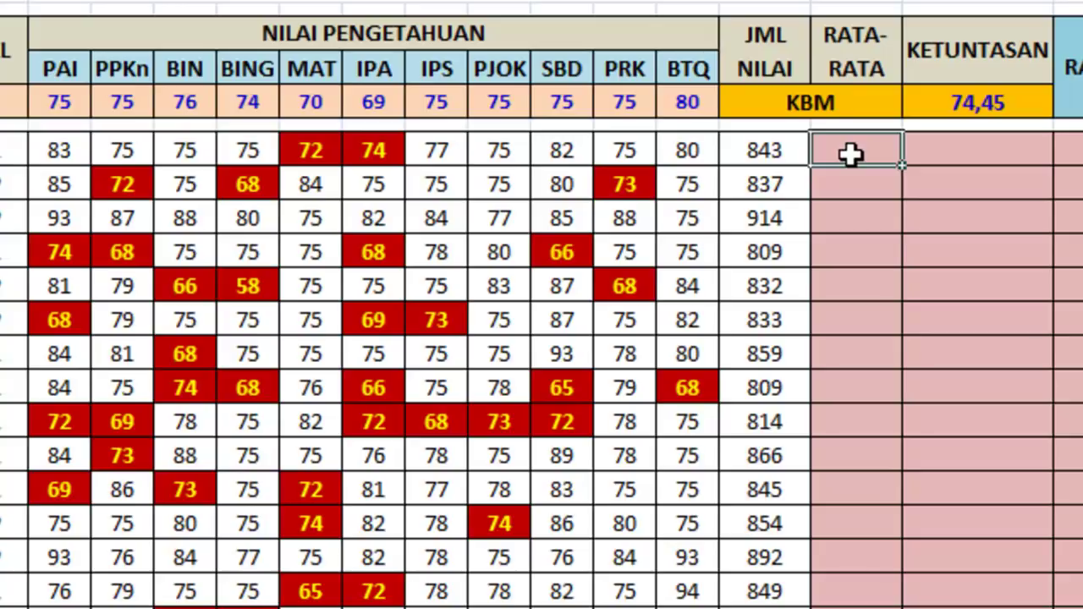
Enter =AVERAGE(E11:O11) in Q11 as the first student's average
type("=AV")
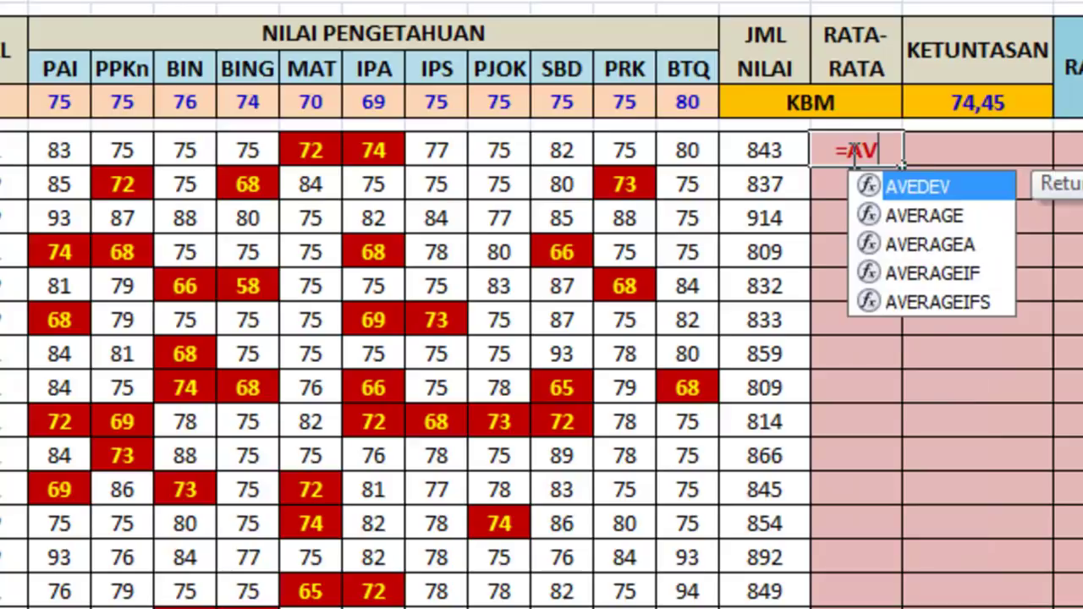
type("ERAGE(")
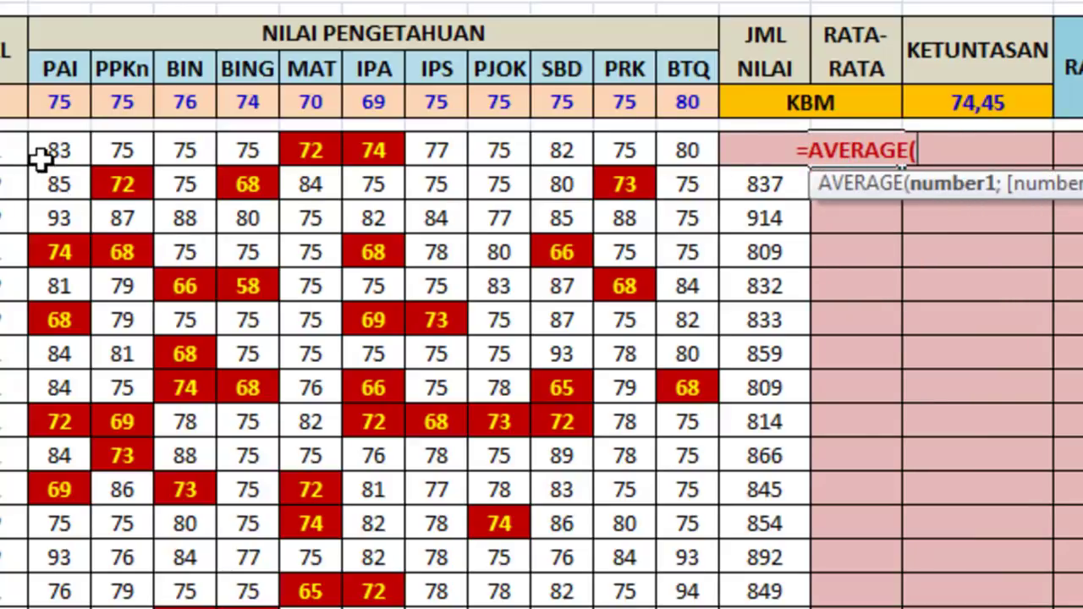
left_click_drag(49, 150, 686, 152)
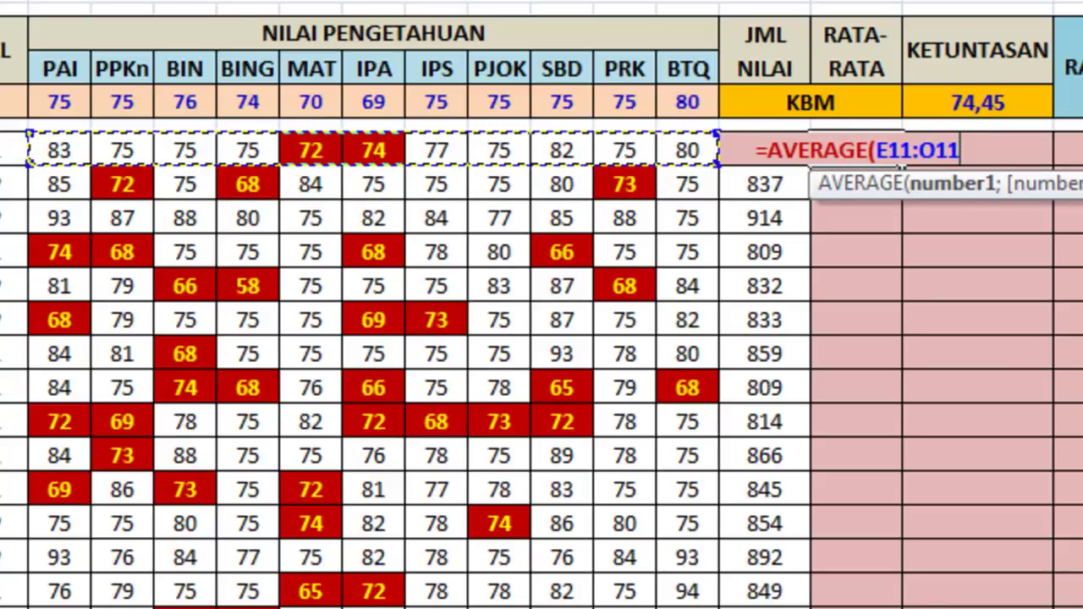
type(")")
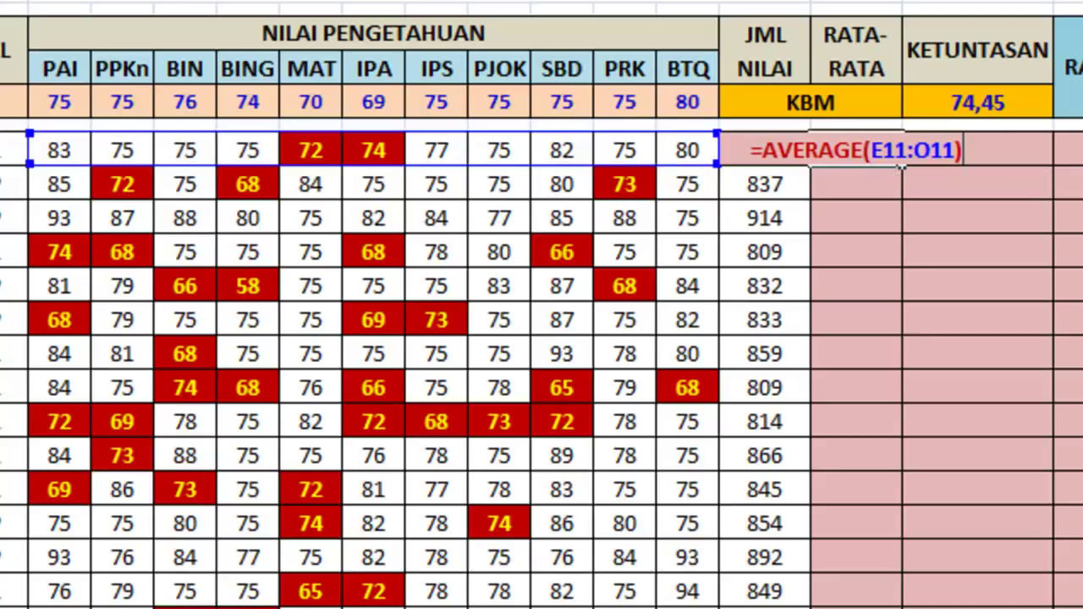
key("Return")
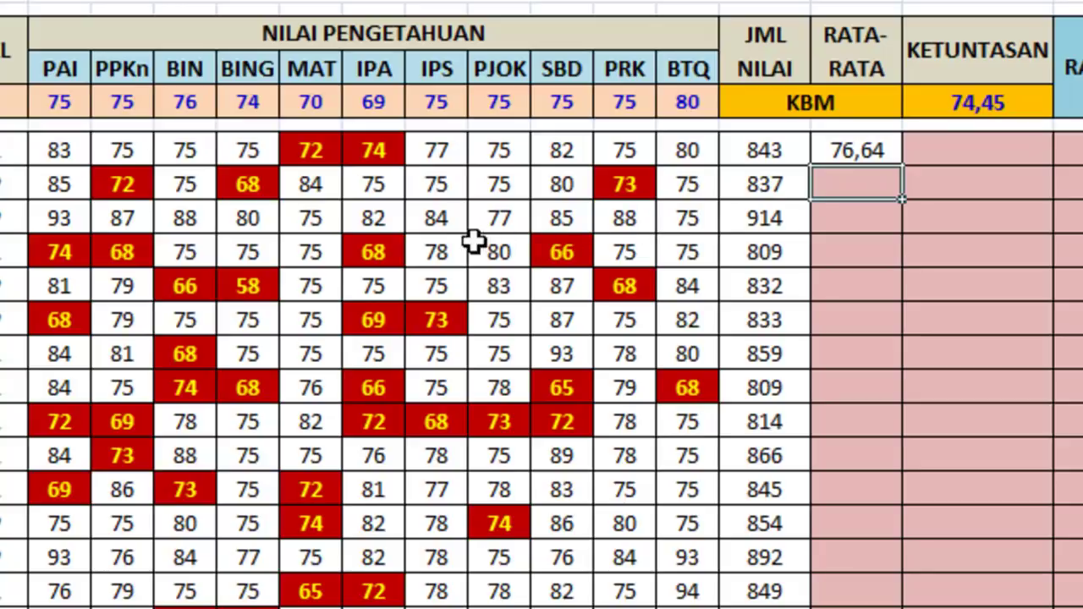
Clear the IPS score to test, seeing 76,61 and a blank total, then undo
left_click(435, 152)
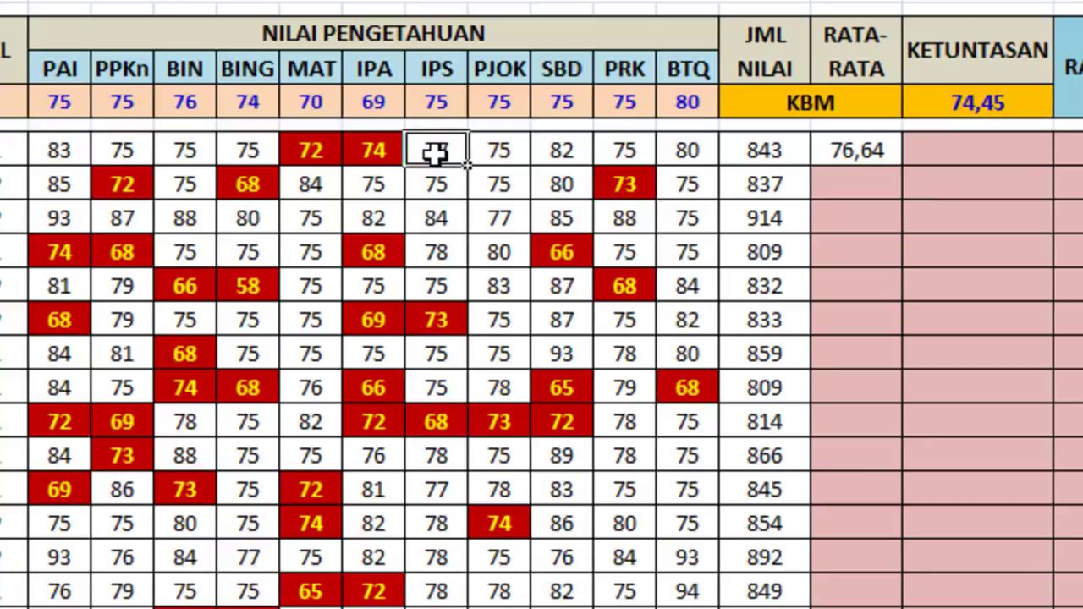
key("Delete")
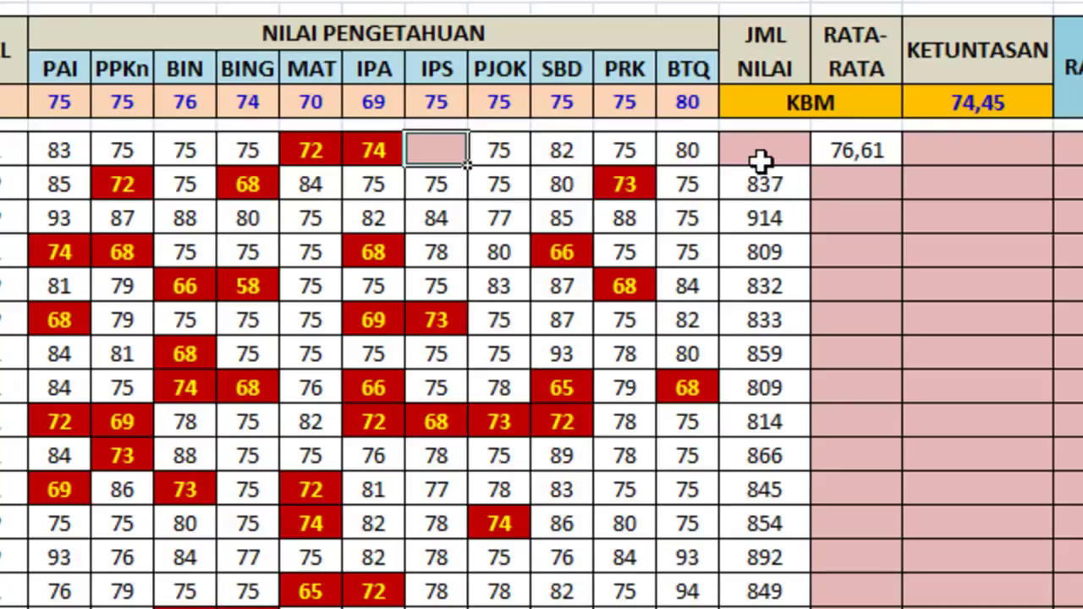
left_click(857, 151)
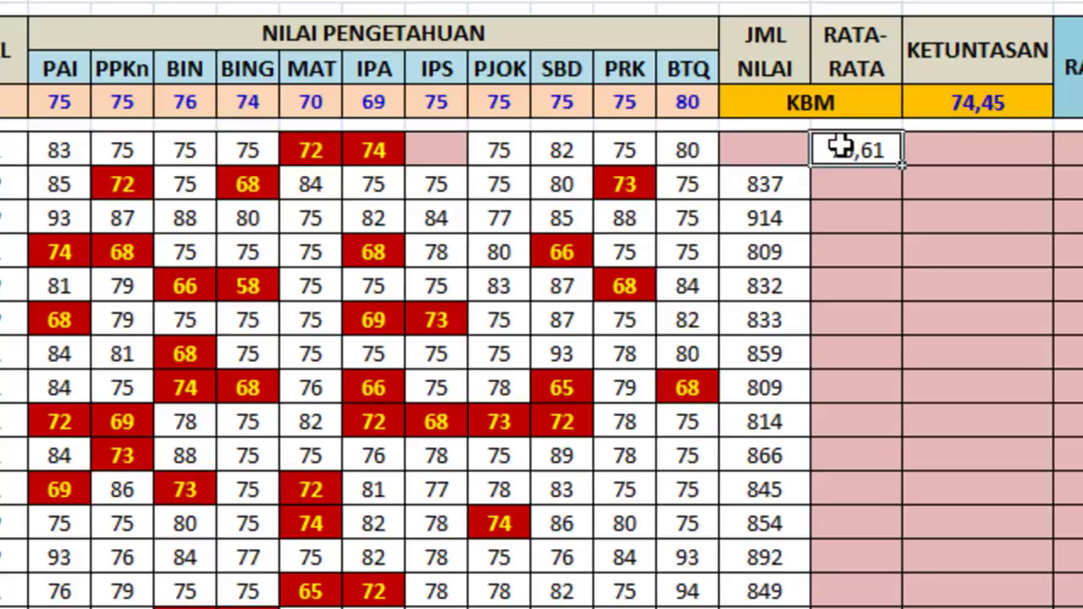
left_click(788, 146)
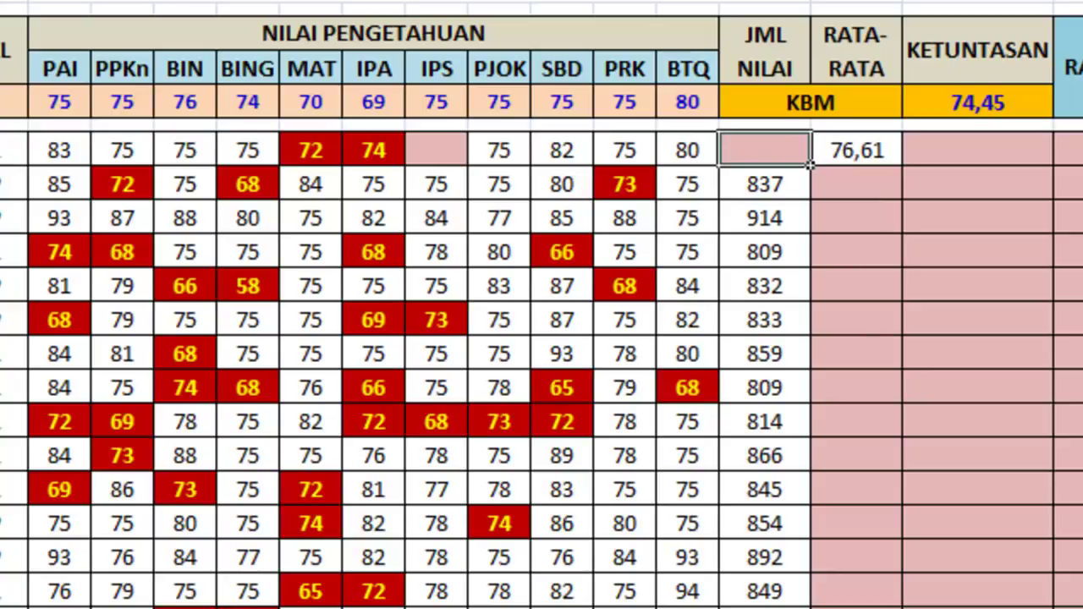
key("ctrl+z")
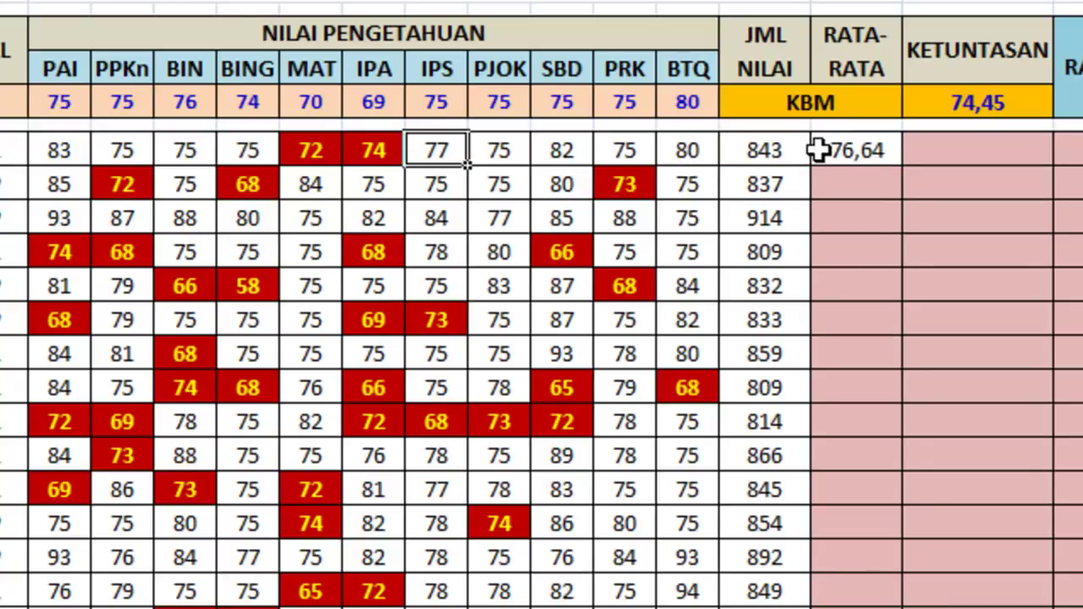
Wrap Q11's average as =IF(P11="";"";AVERAGE(...)) so it blanks when the total is empty
left_click(838, 149)
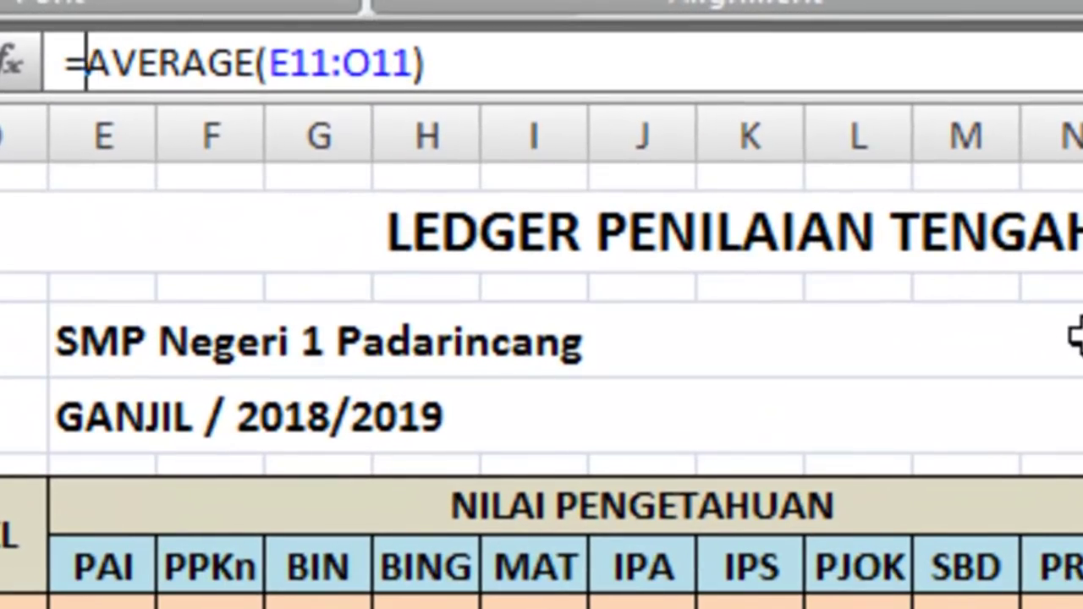
type("IF")
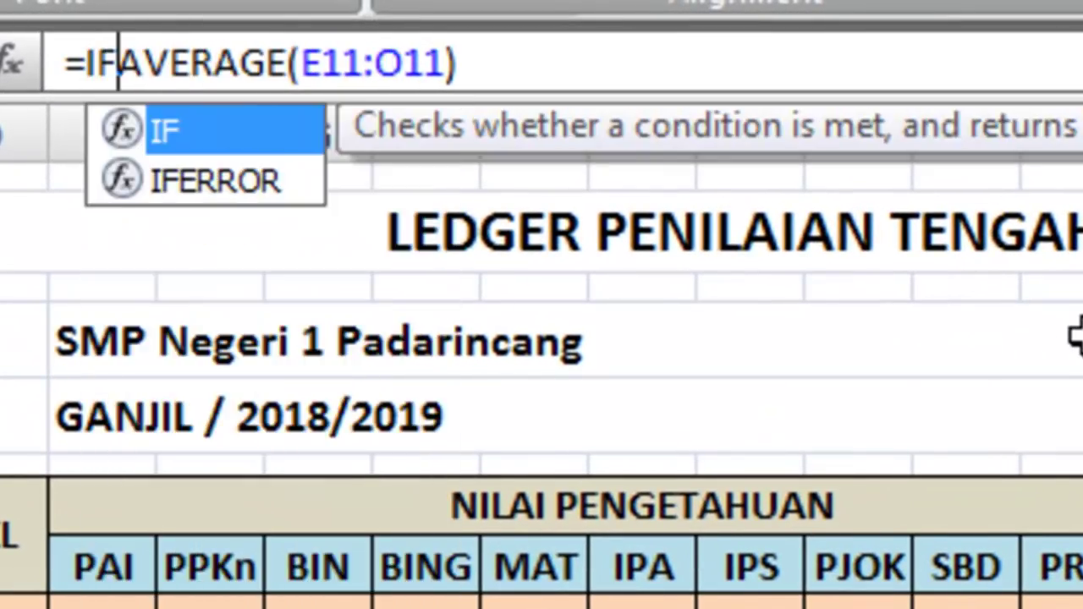
type("(")
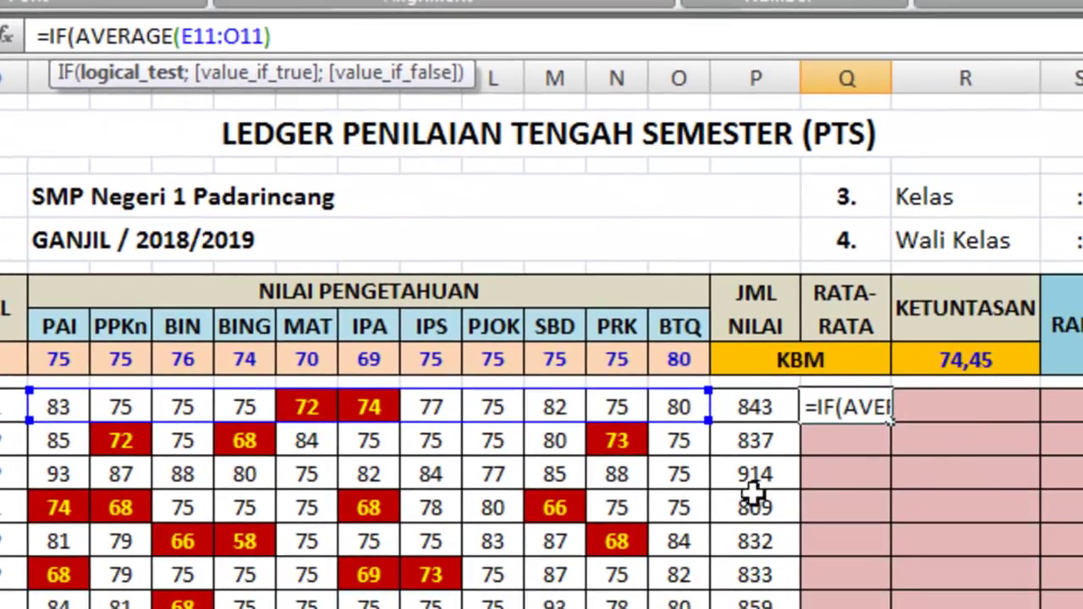
left_click(751, 400)
type("=")
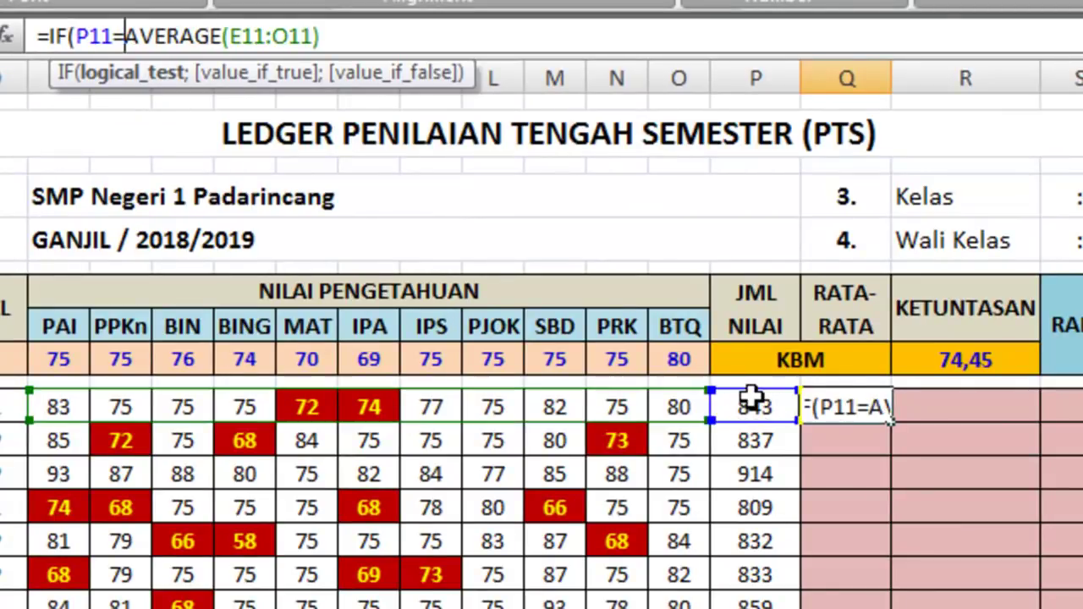
type("\"\";")
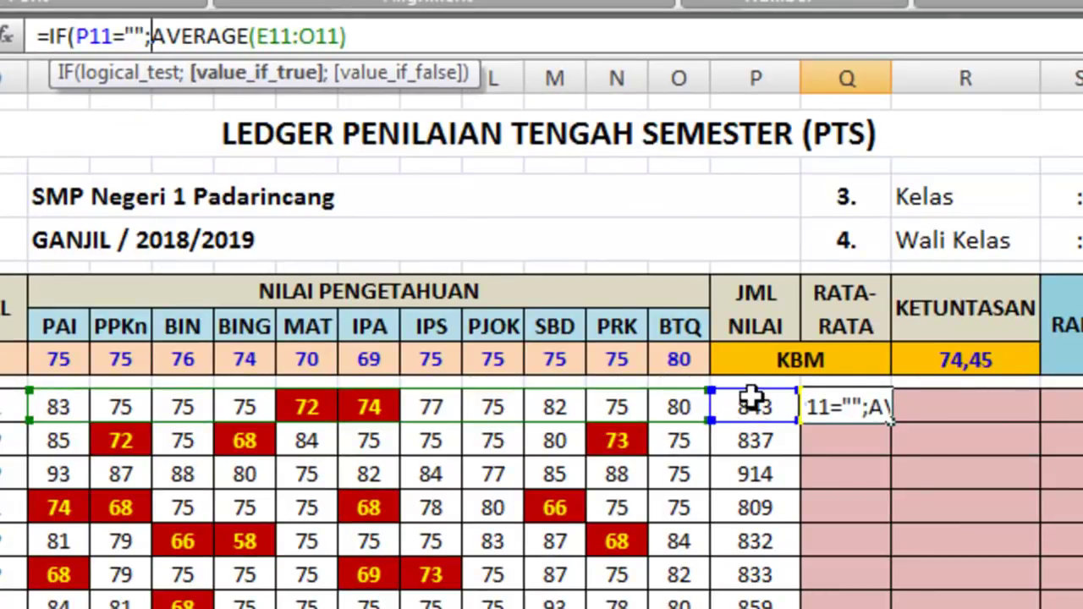
type("\"\";")
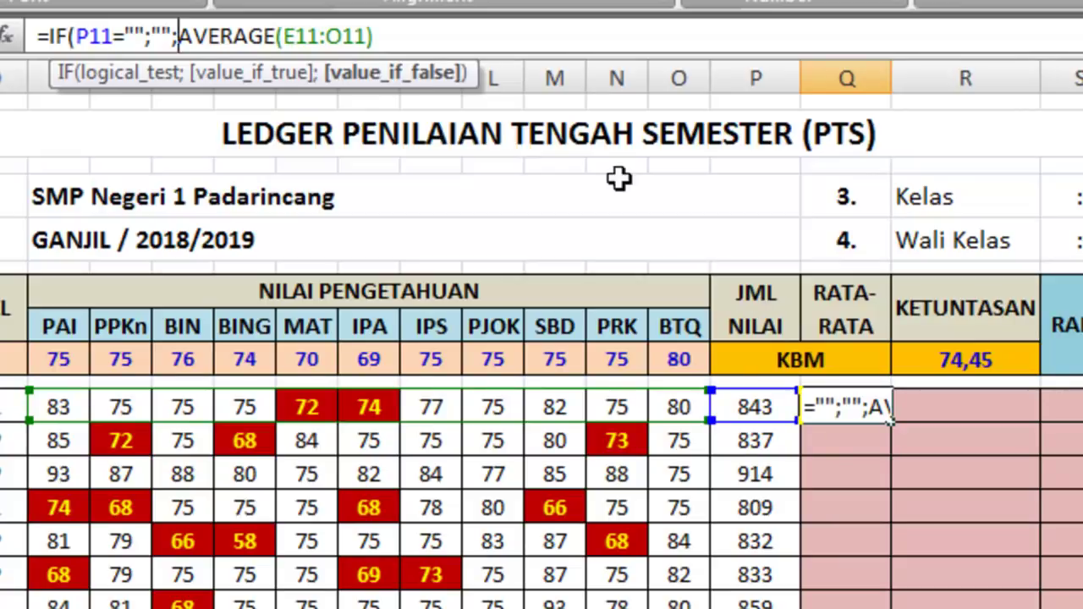
left_click(394, 36)
type(")")
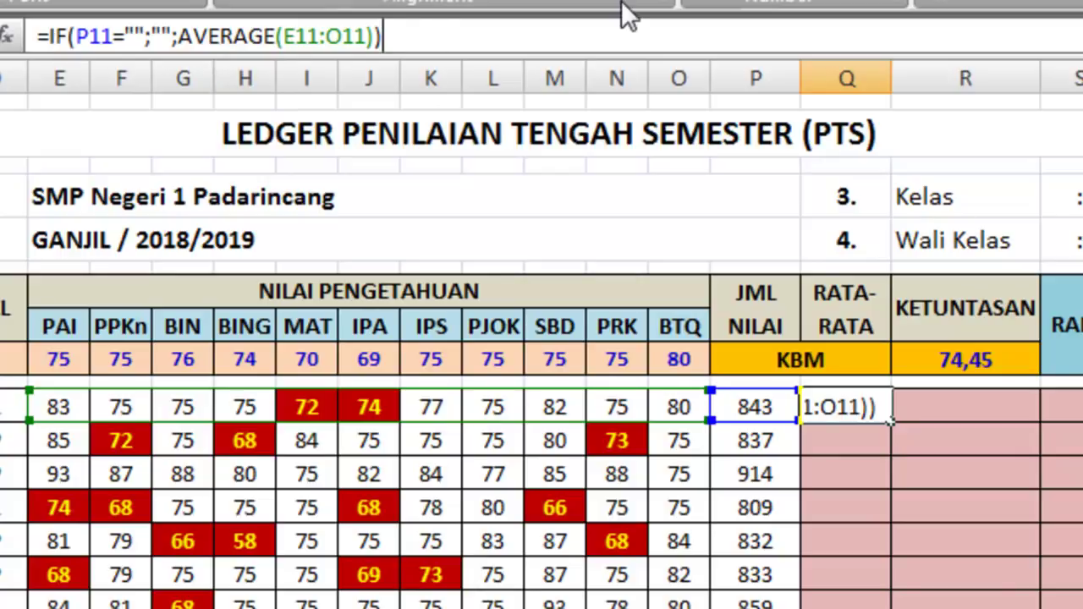
key("Return")
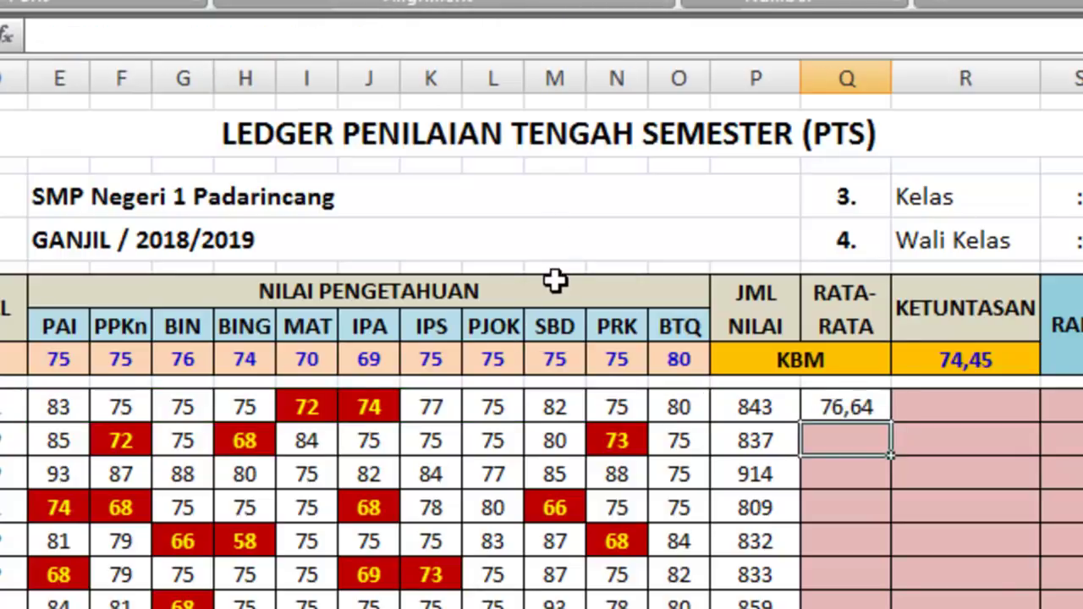
Clear the IPS grade to test, then restore 77 so the average returns to 76,64
left_click(433, 412)
key("Delete")
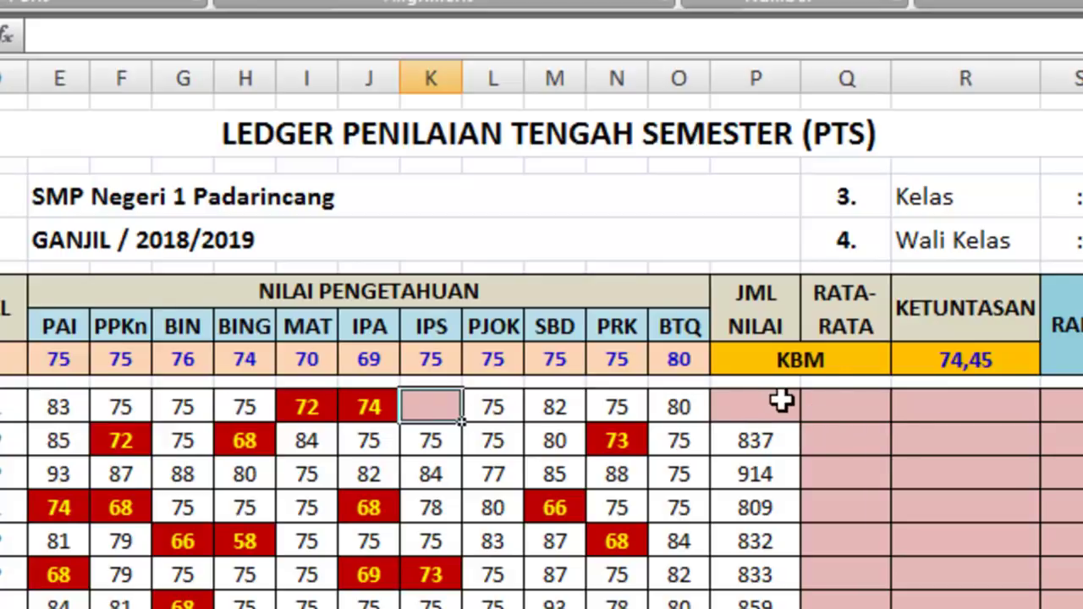
type("77")
key("Return")
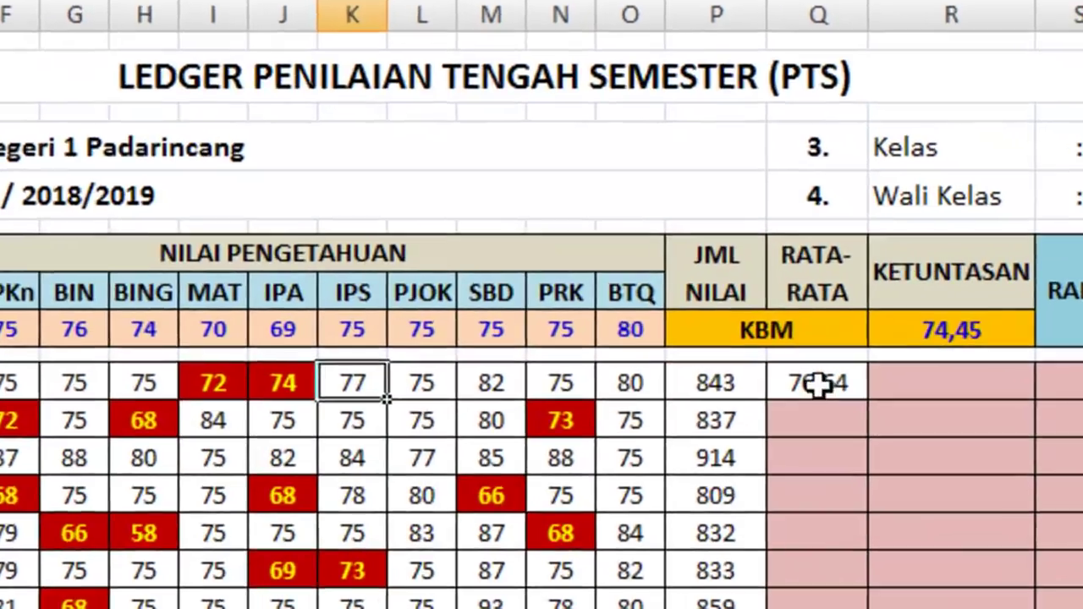
left_click(846, 406)
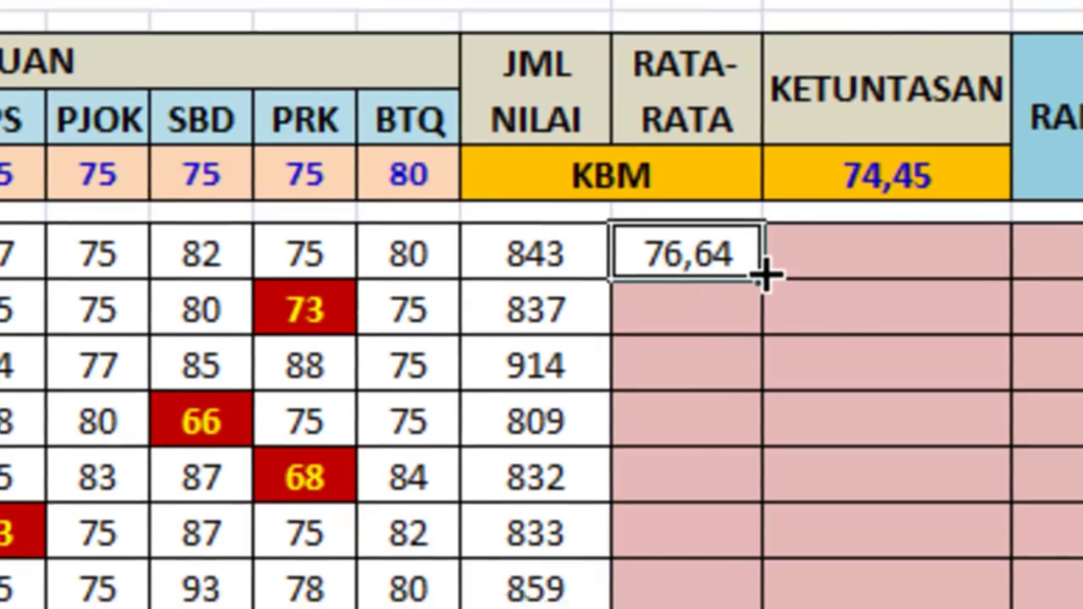
Fill the Q11 average formula down the RATA-RATA column for all students
mouse_move(764, 293)
left_mouse_down()
mouse_move(751, 430)
mouse_move(720, 438)
left_mouse_up()
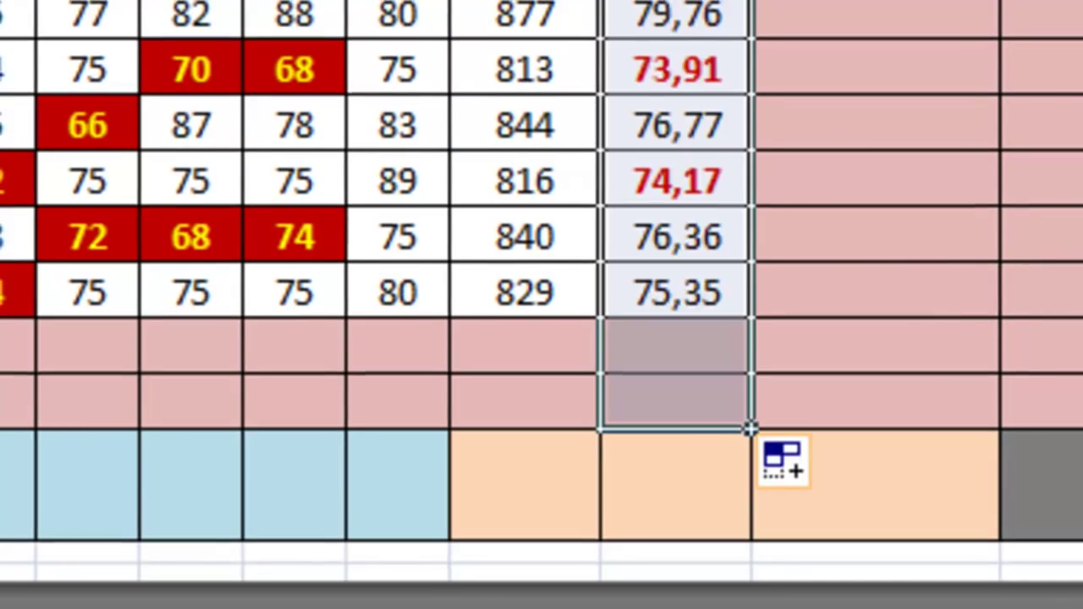
scroll(1075, 394, "up", 5)
scroll(1075, 394, "up", 5)
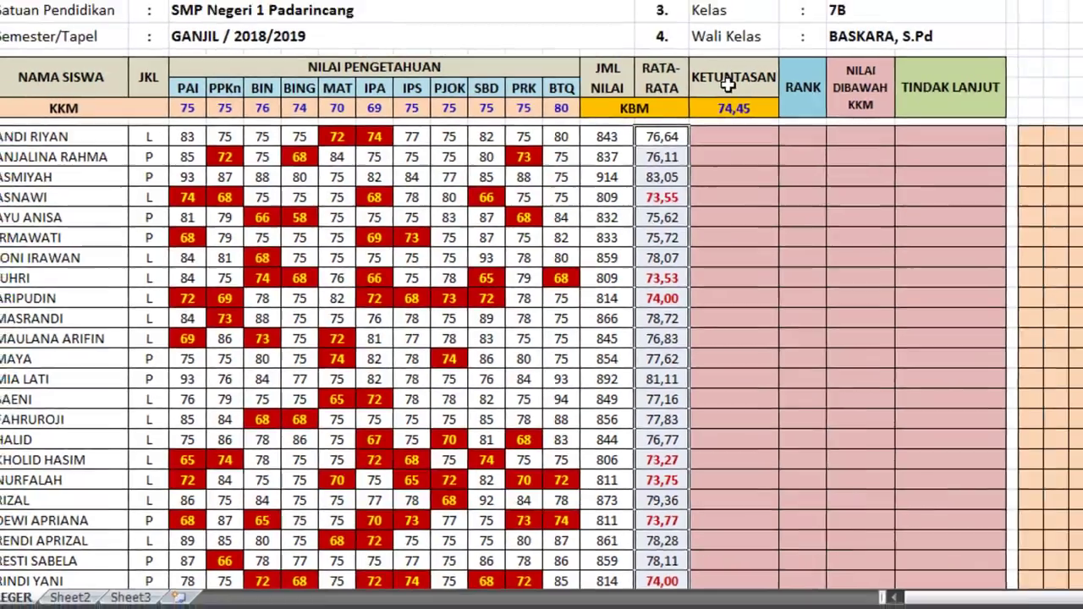
Compare the student averages against the 74,45 KBM, including the red 73,55
left_click(728, 85)
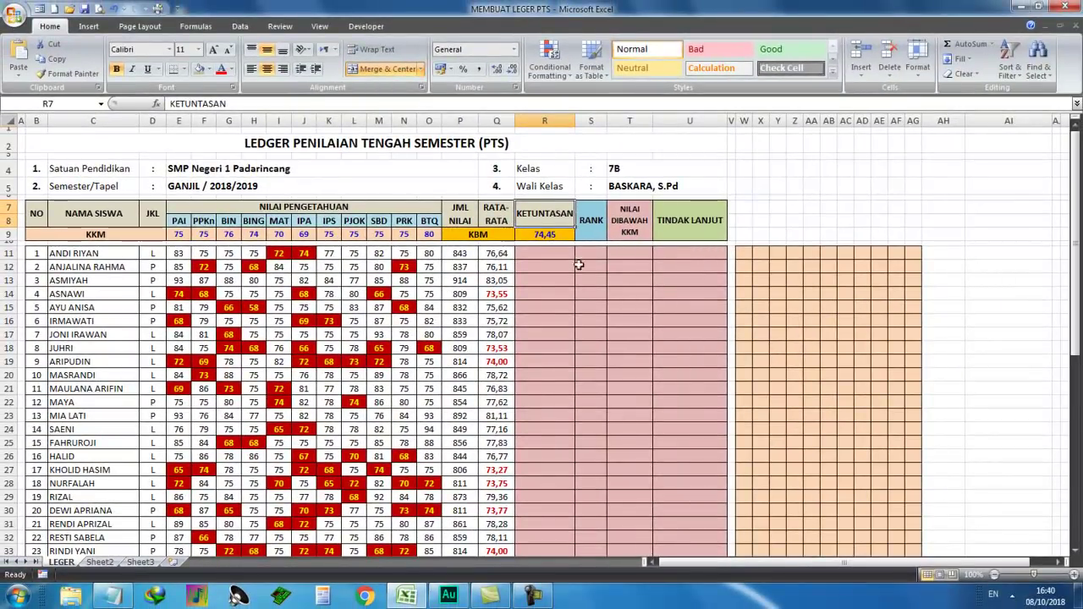
left_click(549, 253)
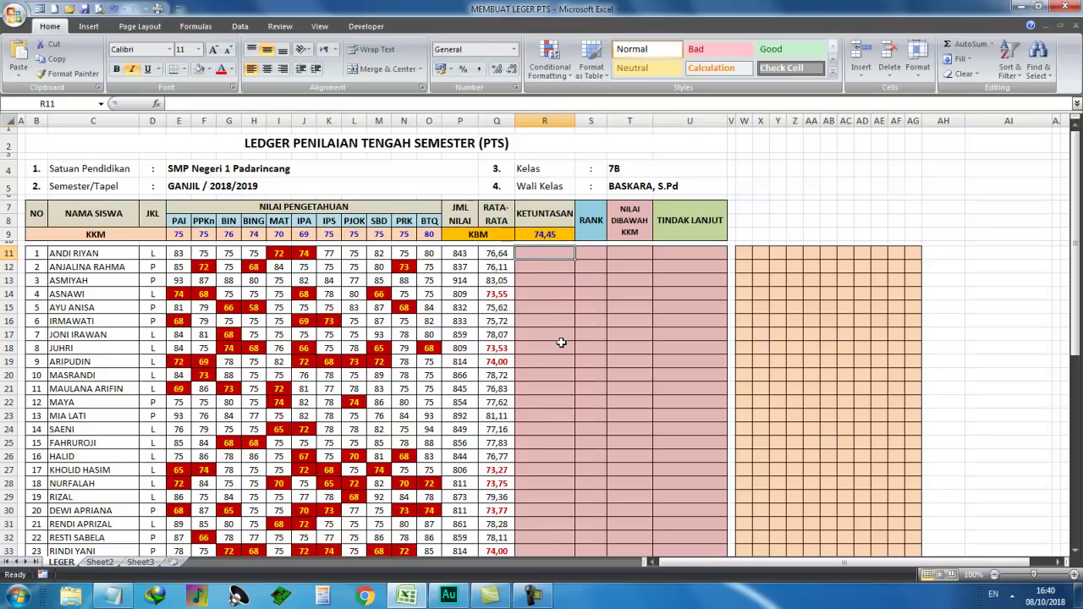
left_click(497, 254)
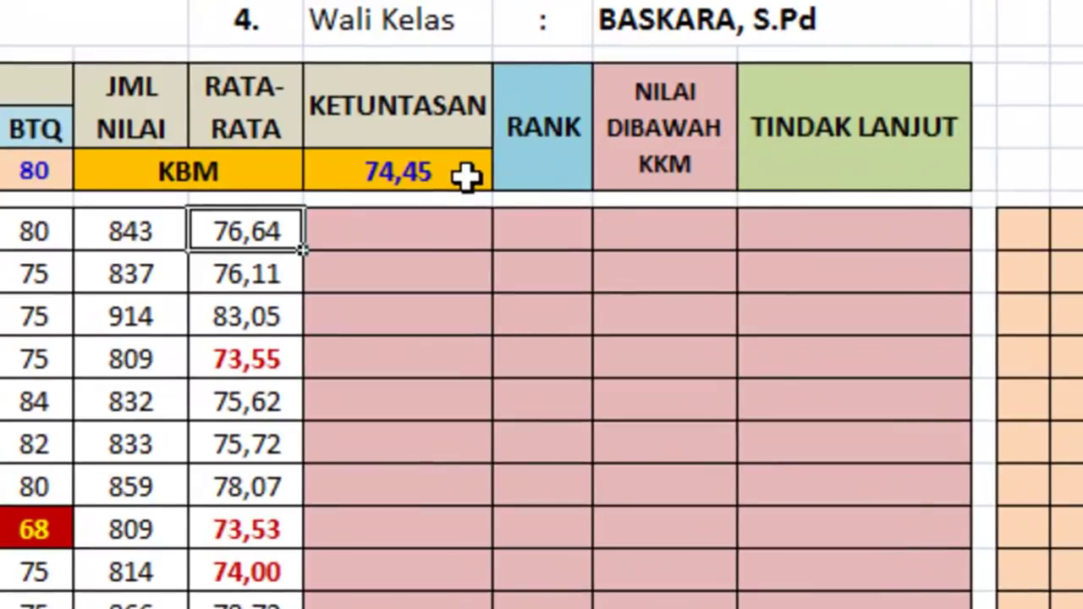
left_click(466, 176)
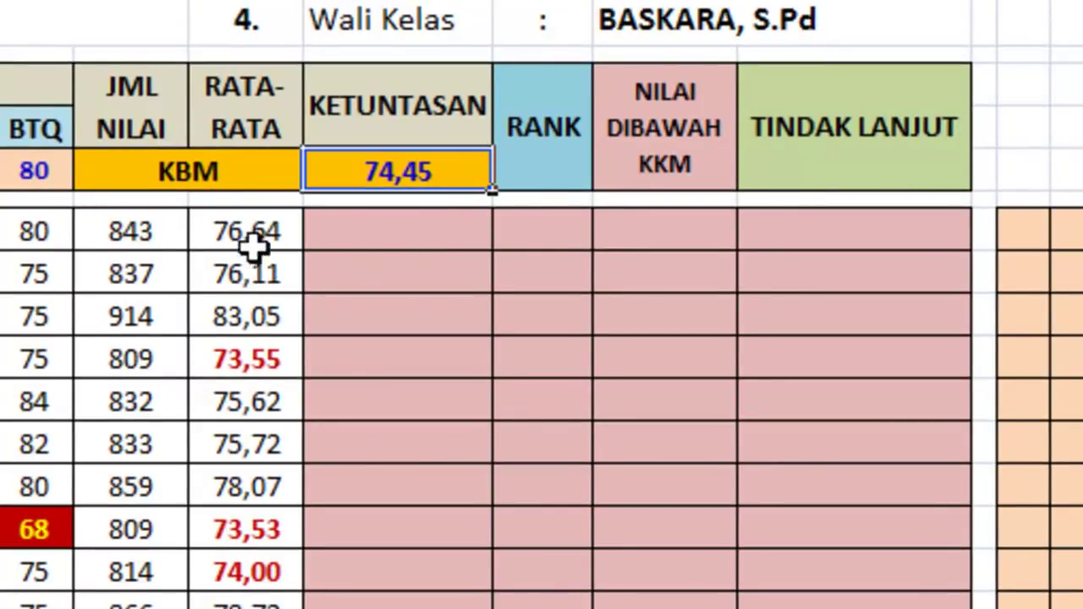
left_click(258, 362)
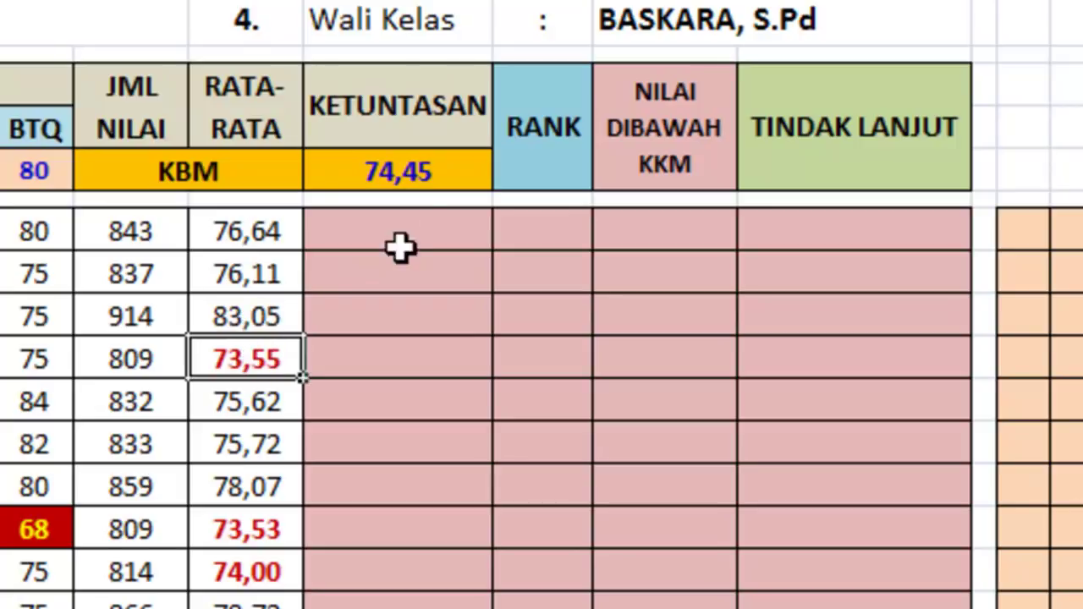
left_click(434, 173)
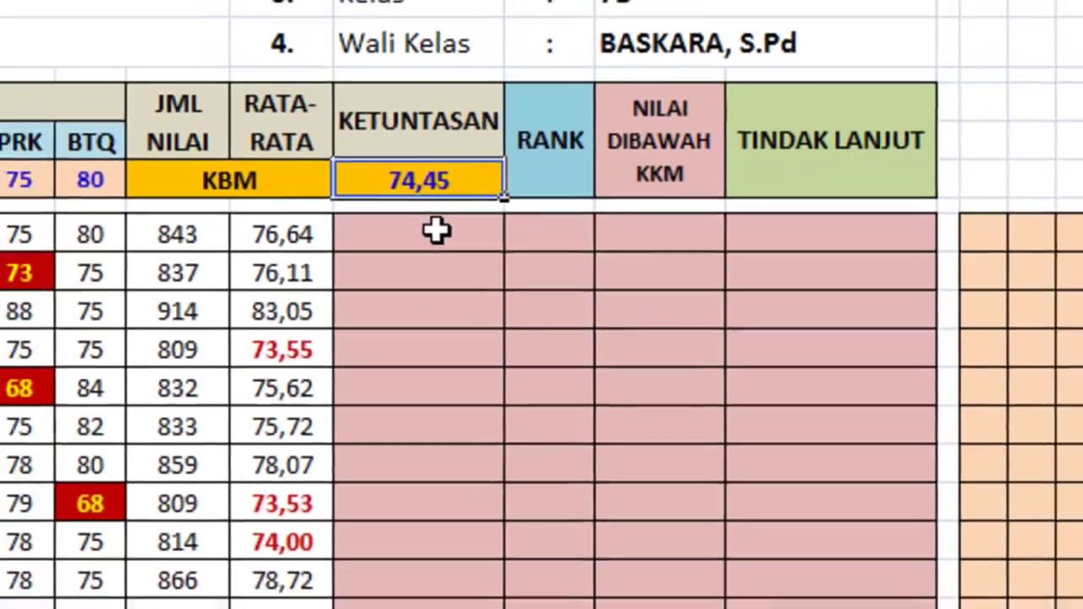
Copy the Tuntas/Tidak Tuntas IF formula from Notepad into the first KETUNTASAN cell
left_click(435, 229)
left_click(112, 598)
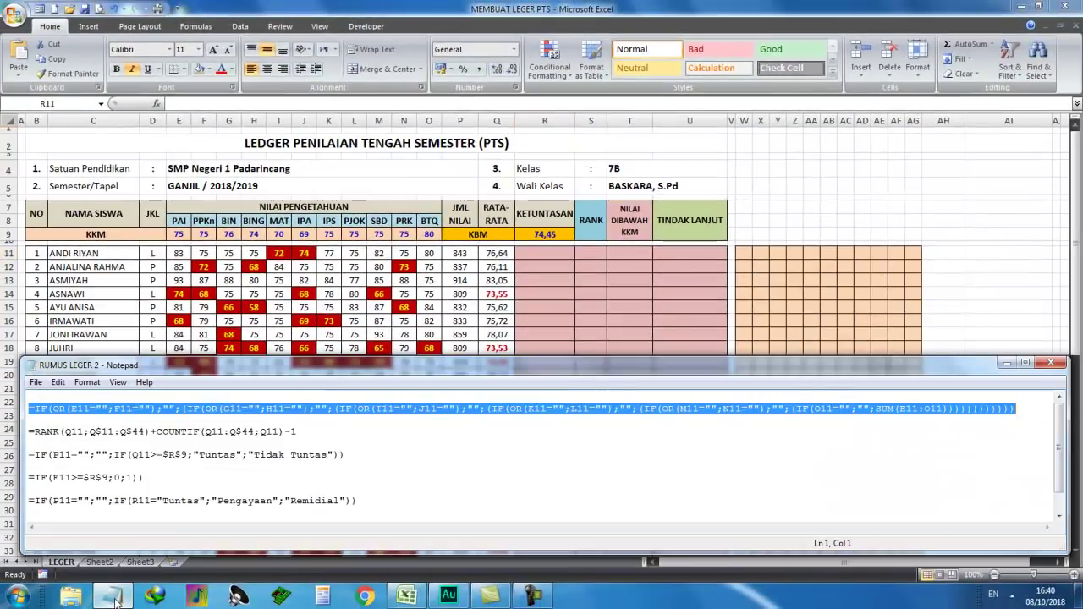
left_click_drag(29, 455, 342, 455)
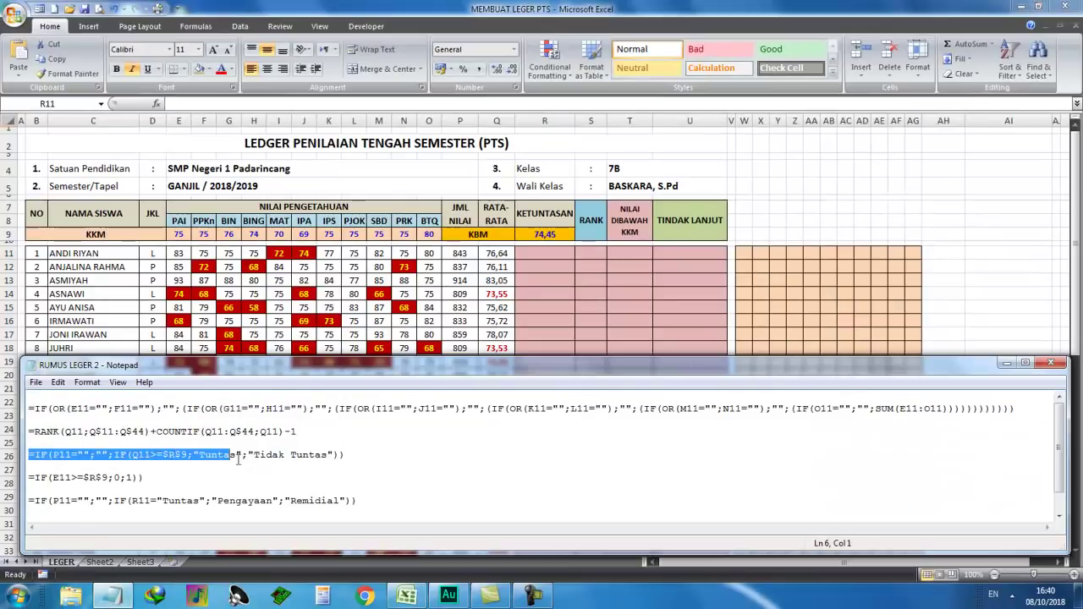
right_click(336, 449)
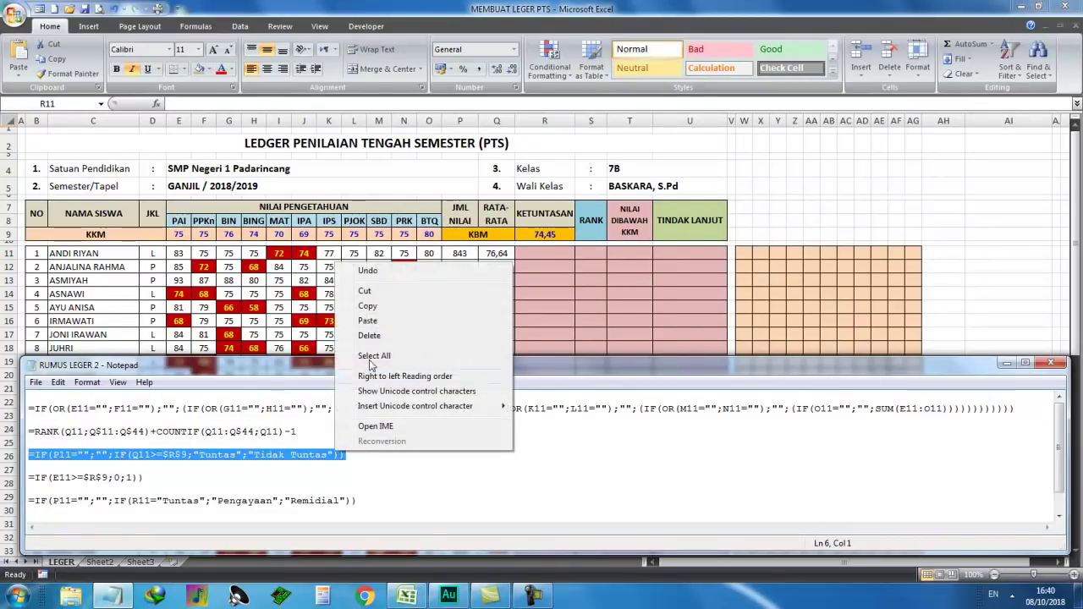
left_click(372, 309)
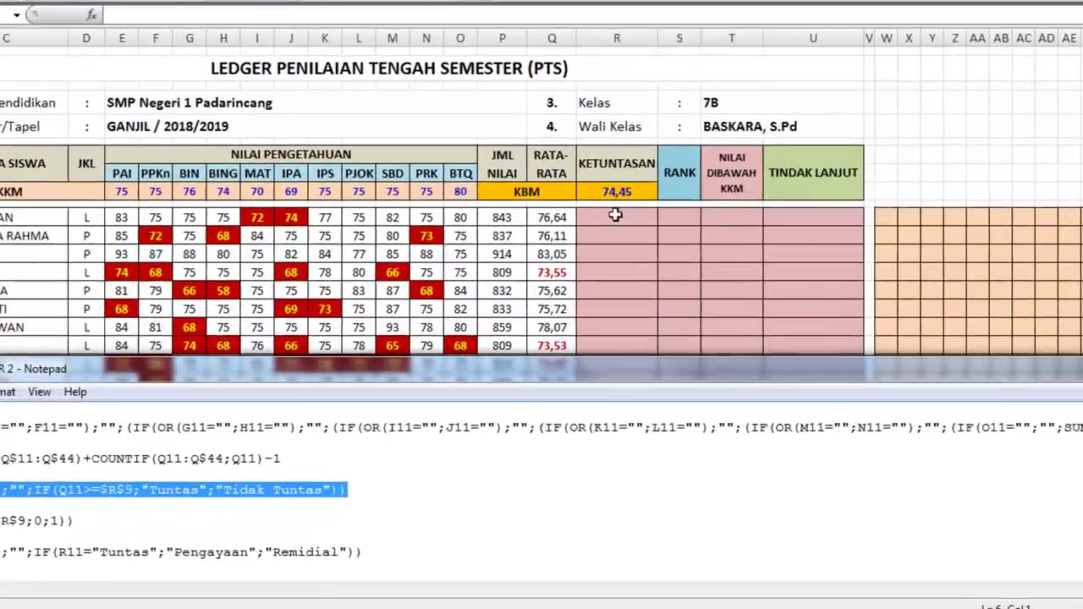
right_click(616, 216)
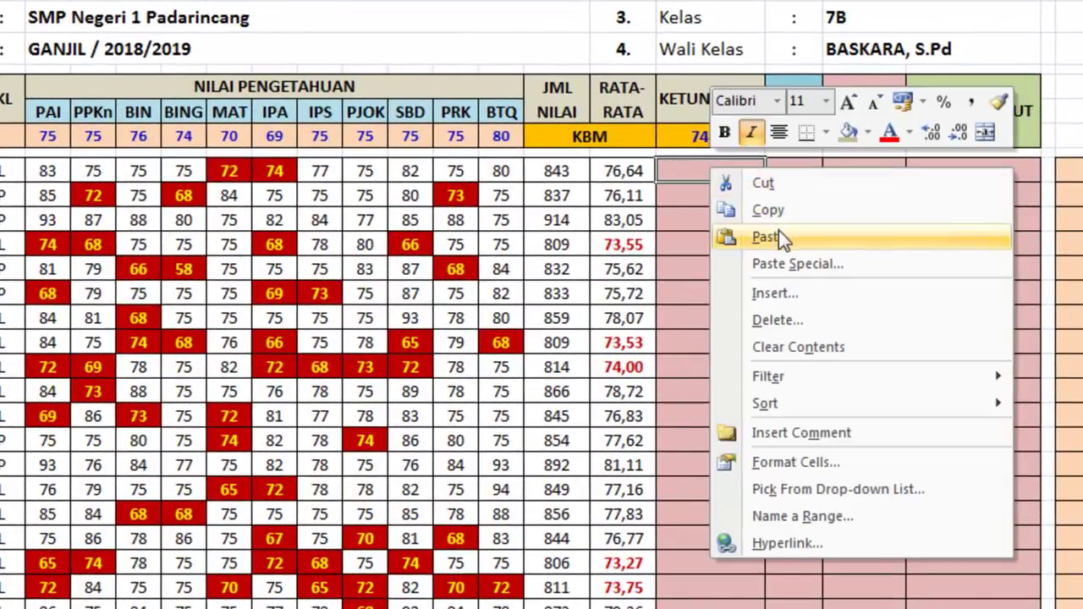
left_click(664, 264)
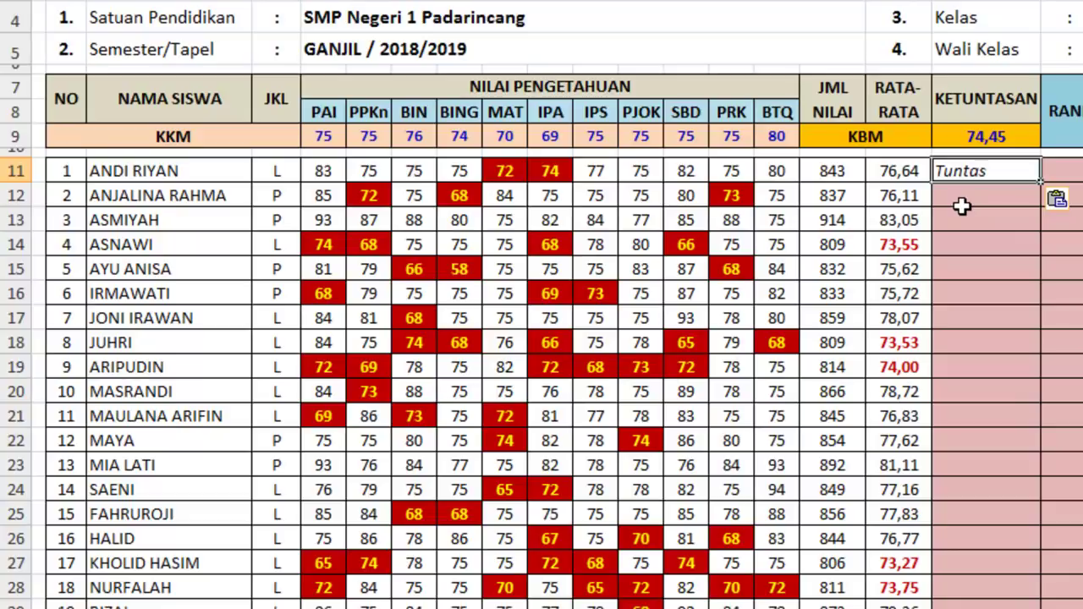
Test the Tuntas result by clearing and restoring the IPA, IPS and PJOK grades
left_click(1025, 135)
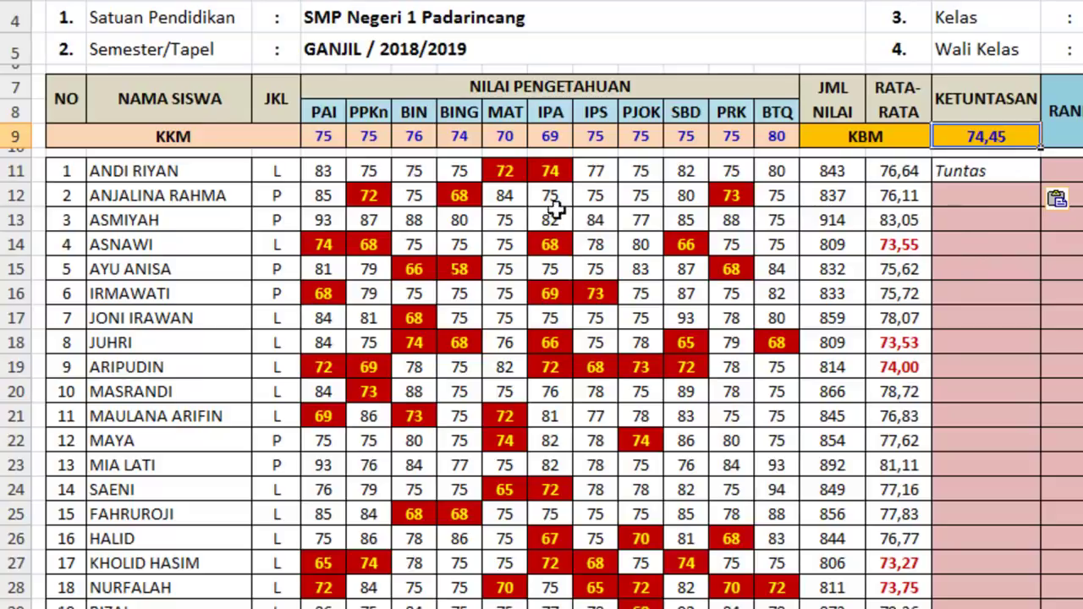
left_click(558, 172)
key("Delete")
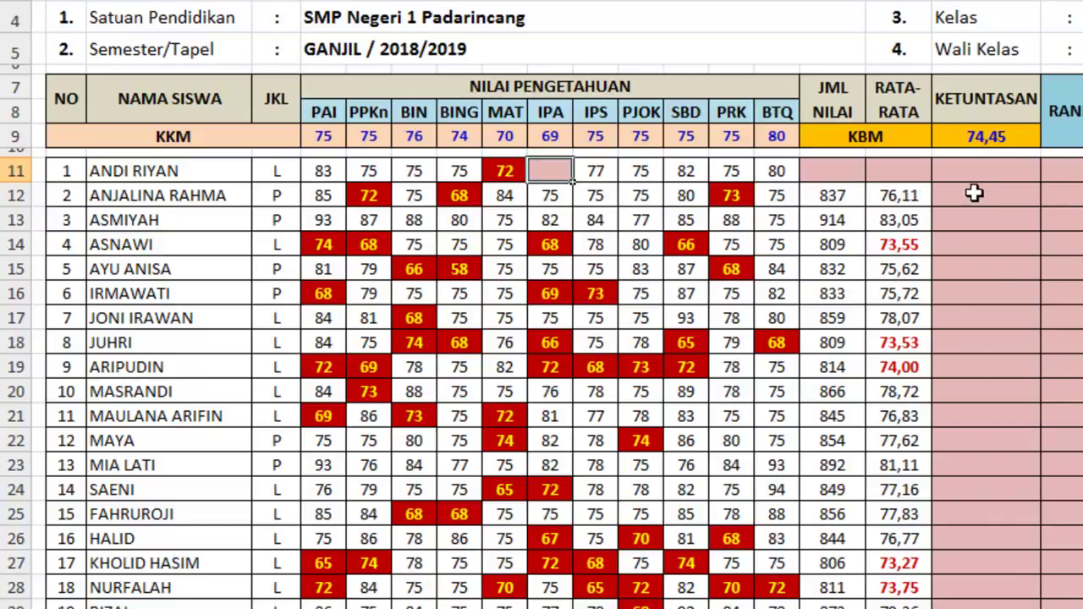
left_click(599, 170)
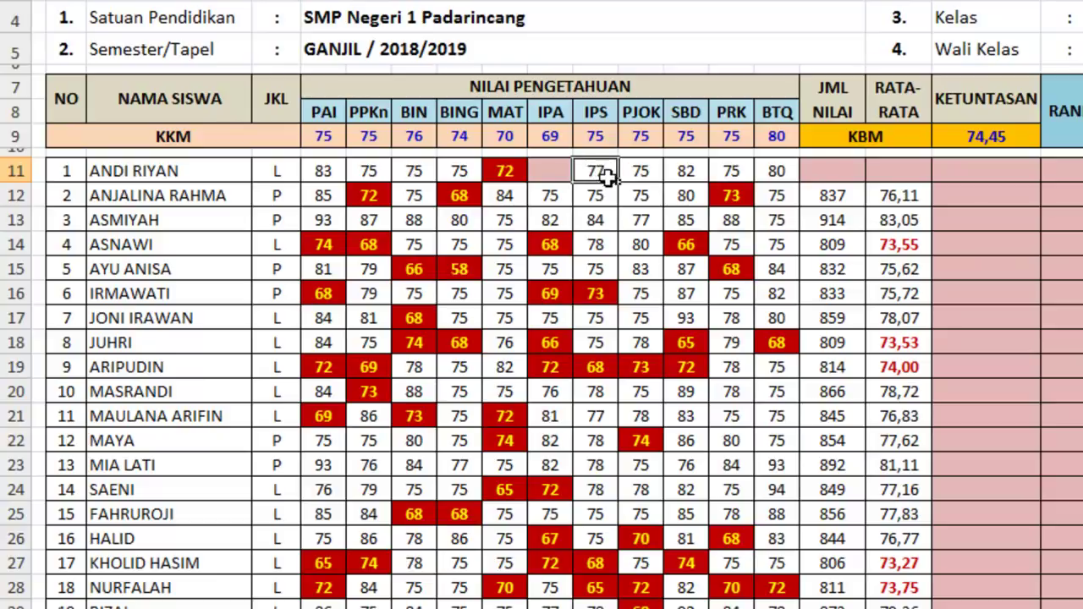
key("Delete")
left_click(550, 170)
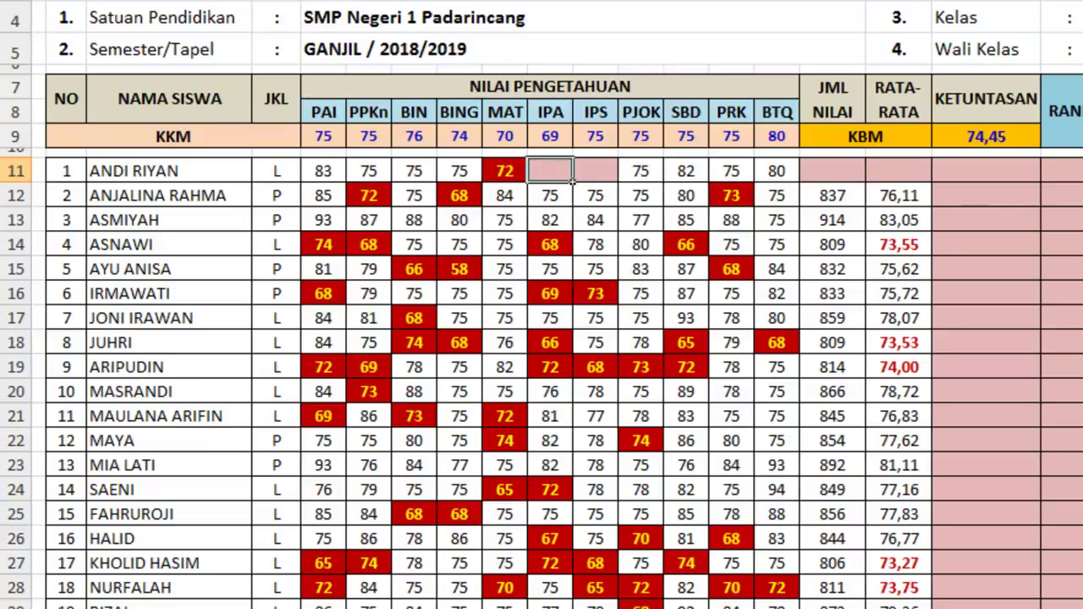
key("ctrl+z")
key("ctrl+z")
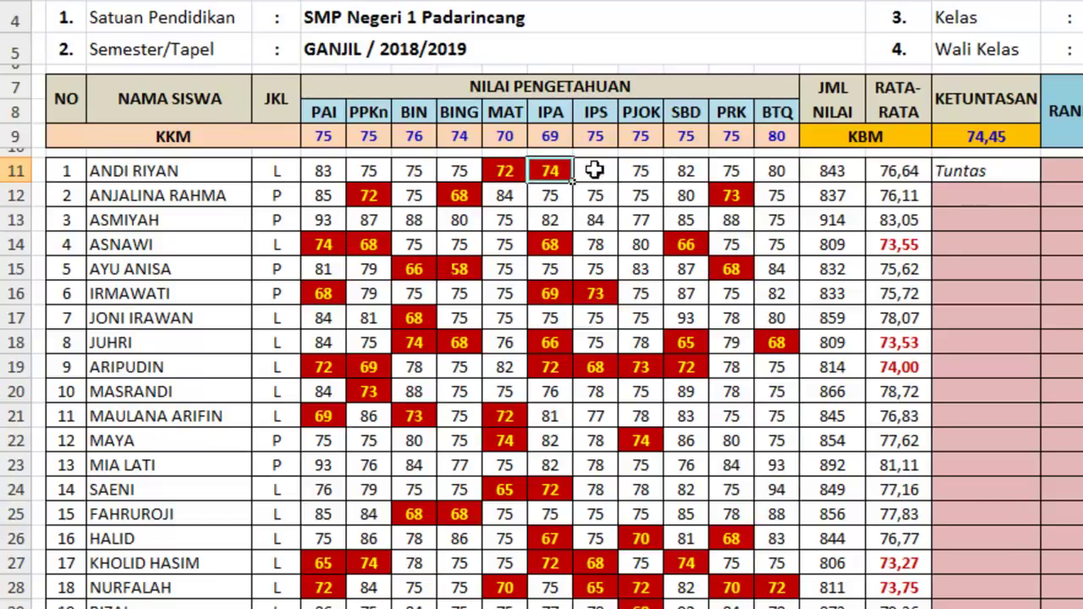
left_click(597, 171)
key("Delete")
key("ctrl+z")
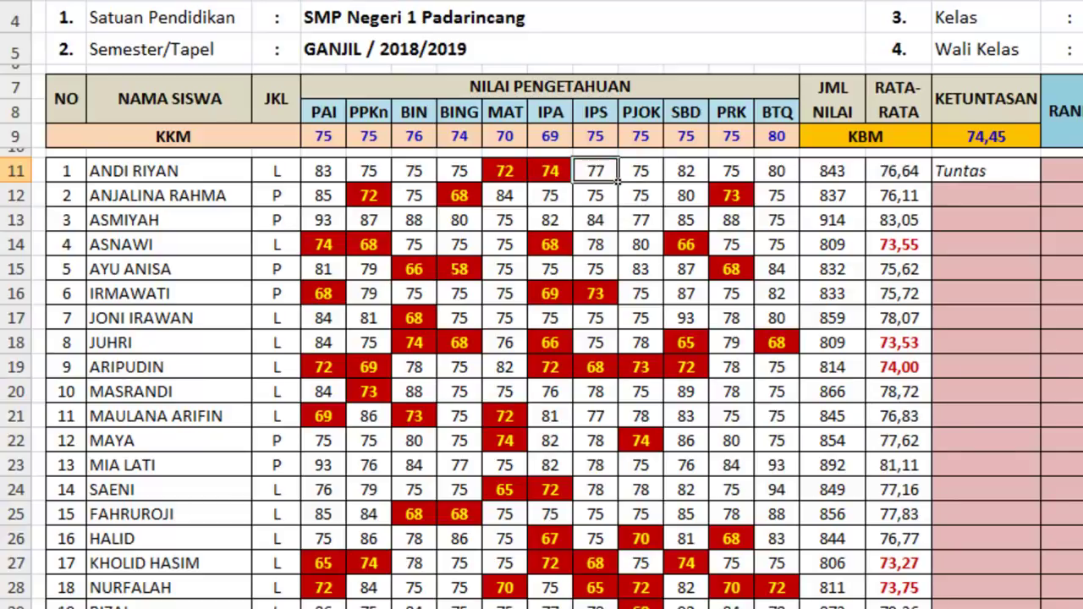
left_click(641, 170)
key("Delete")
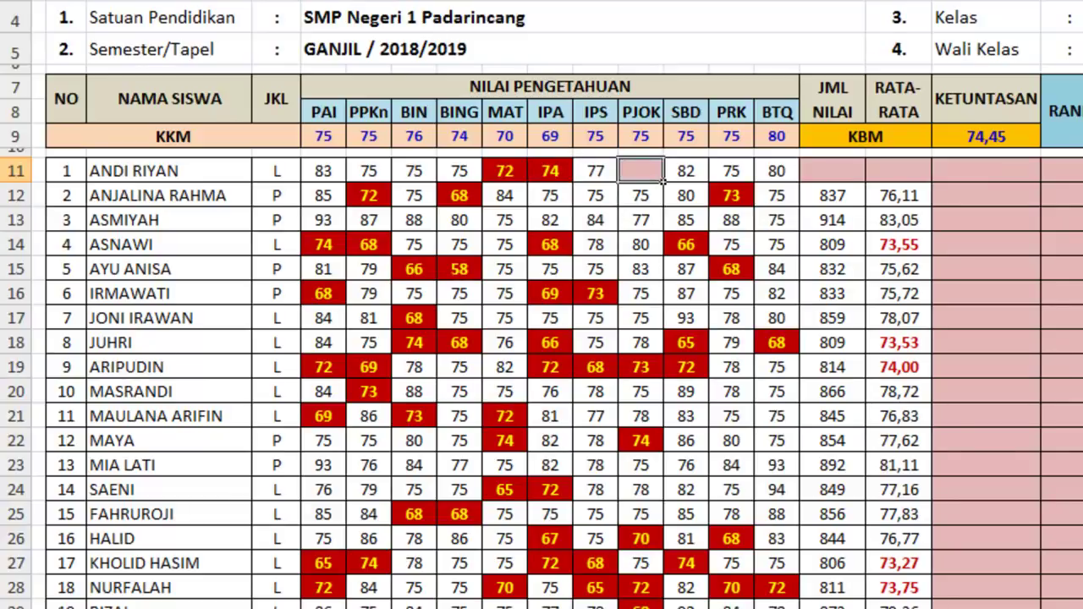
key("ctrl+z")
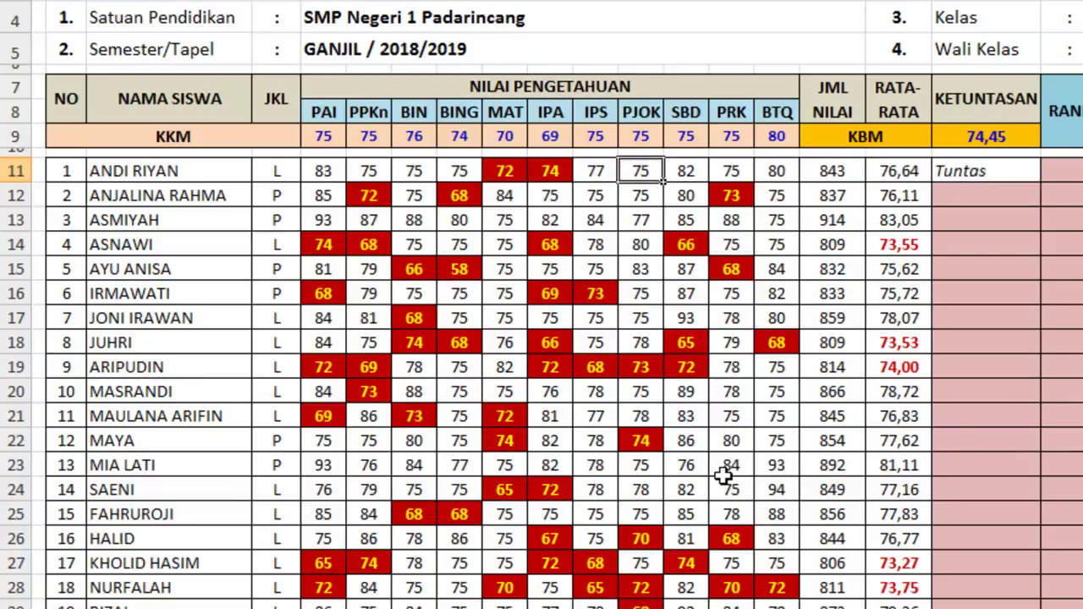
left_click(1016, 175)
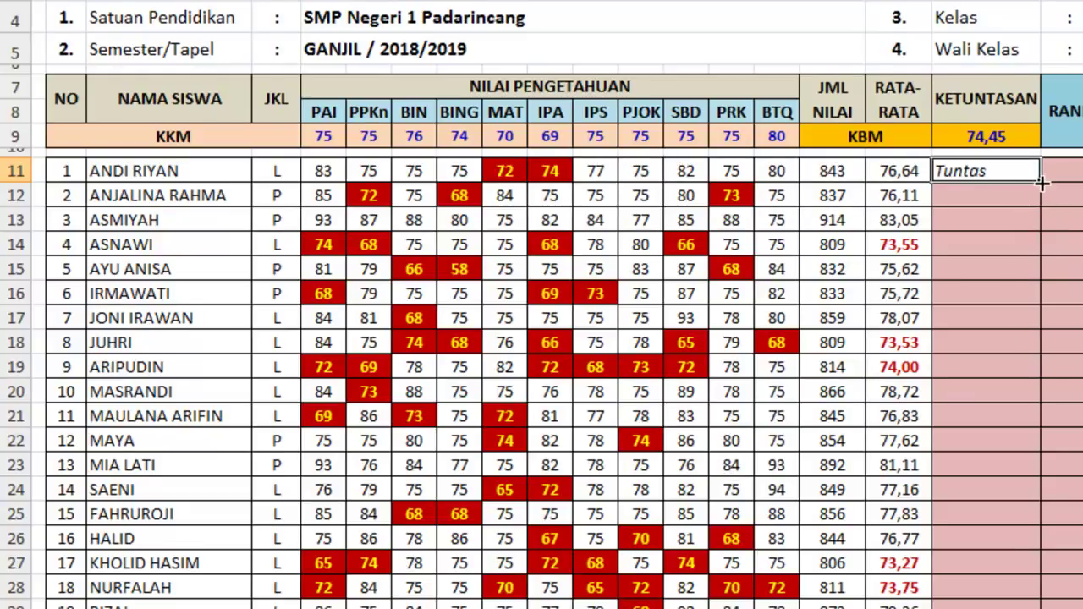
Fill the Tuntas/Tidak Tuntas formula down the KETUNTASAN column for every student
mouse_move(1043, 183)
left_mouse_down()
mouse_move(1026, 562)
mouse_move(1025, 519)
left_mouse_up()
scroll(542, 296, "up", 5)
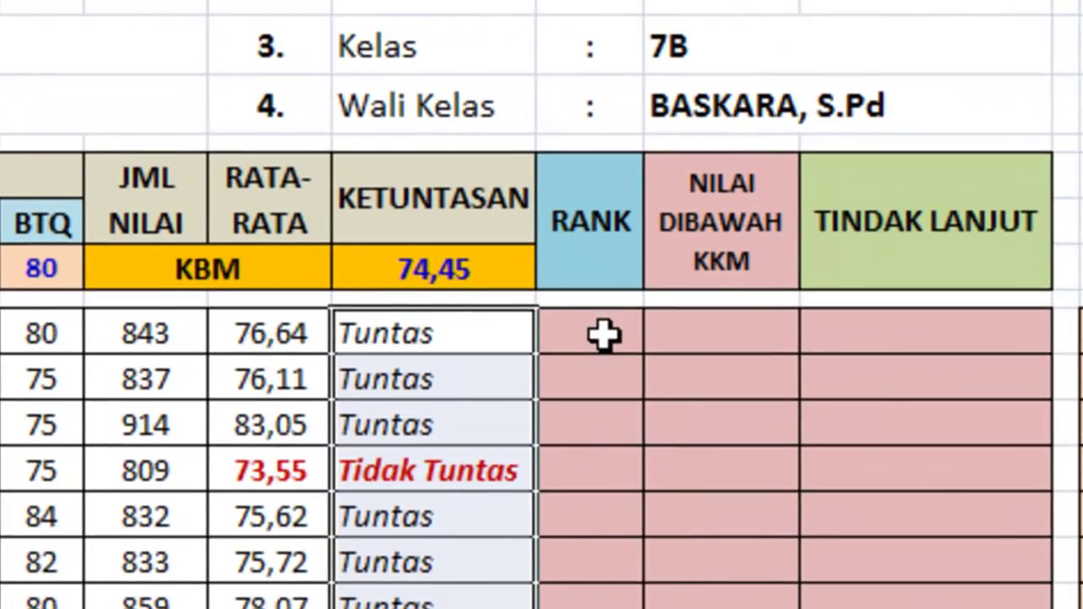
left_click(603, 335)
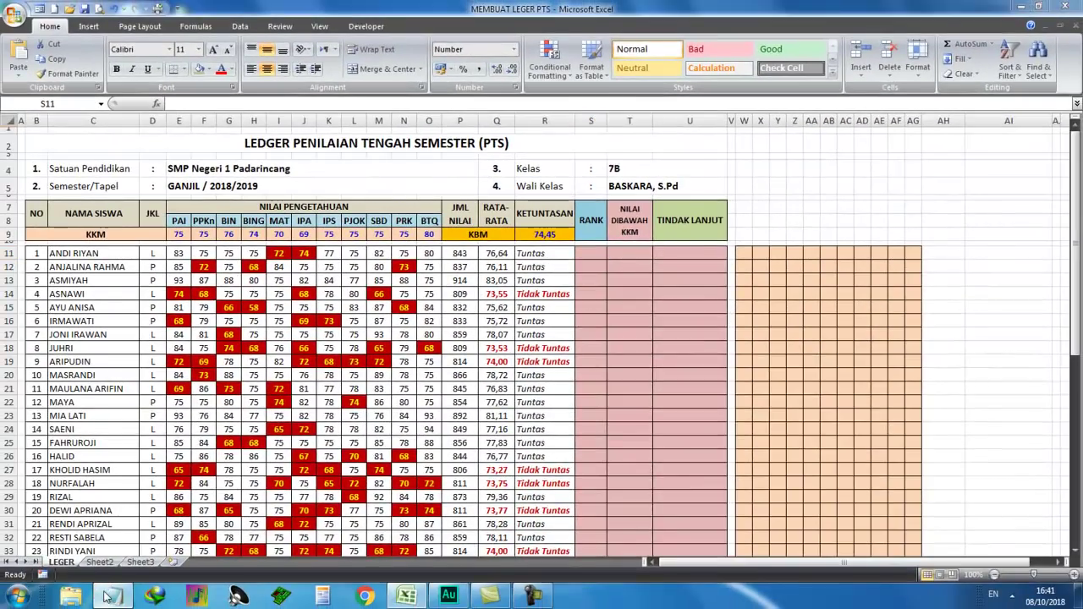
Paste the saved RANK formula into the first RANK cell, then clear the IPS score 77 to test
left_click(111, 596)
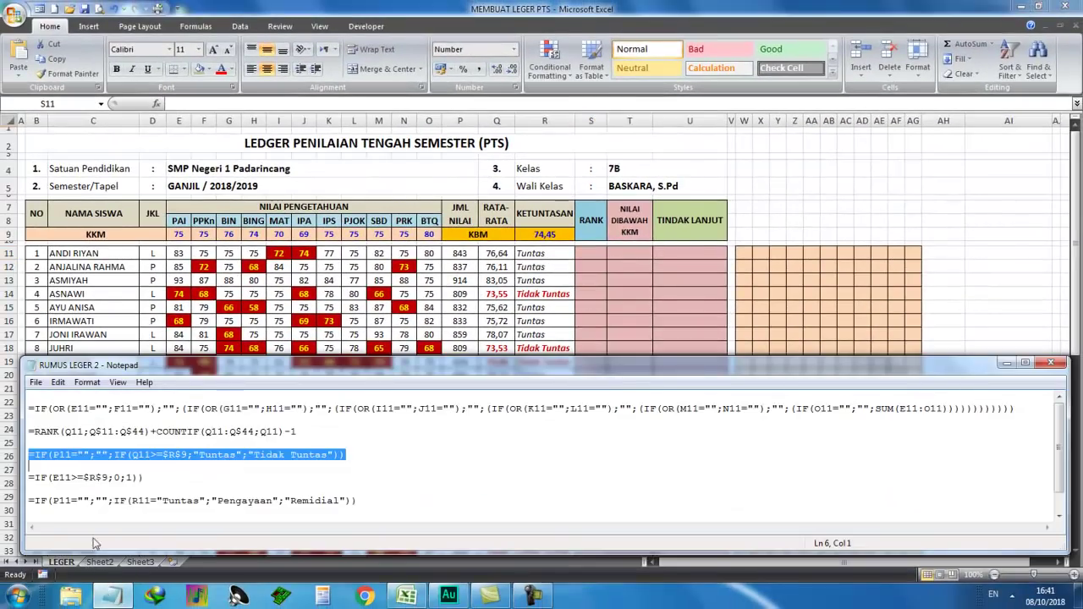
left_click_drag(30, 432, 308, 435)
right_click(288, 438)
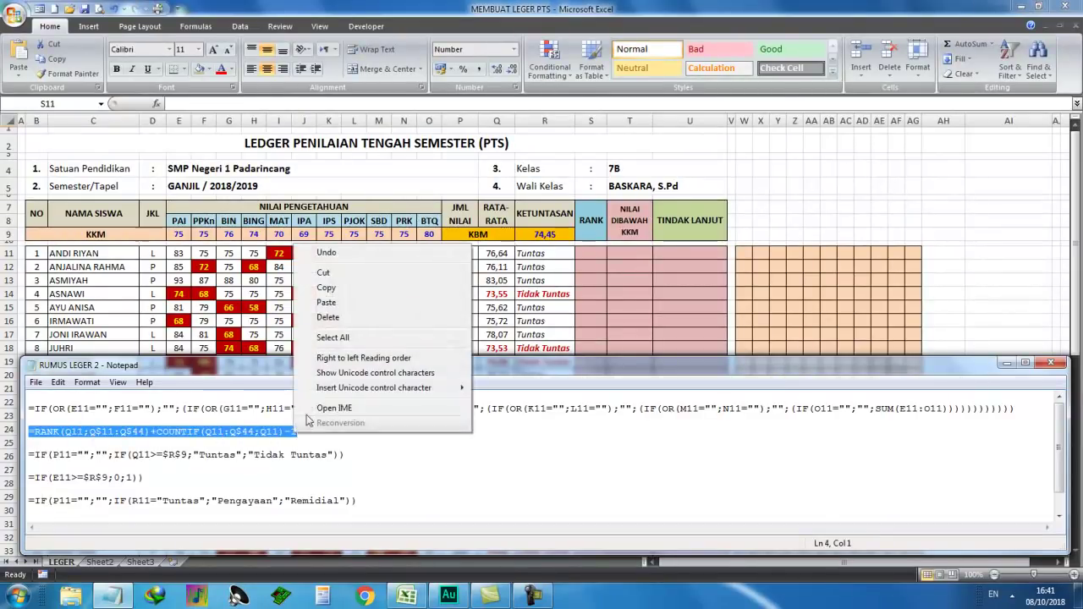
left_click(331, 287)
left_click(710, 159)
right_click(710, 157)
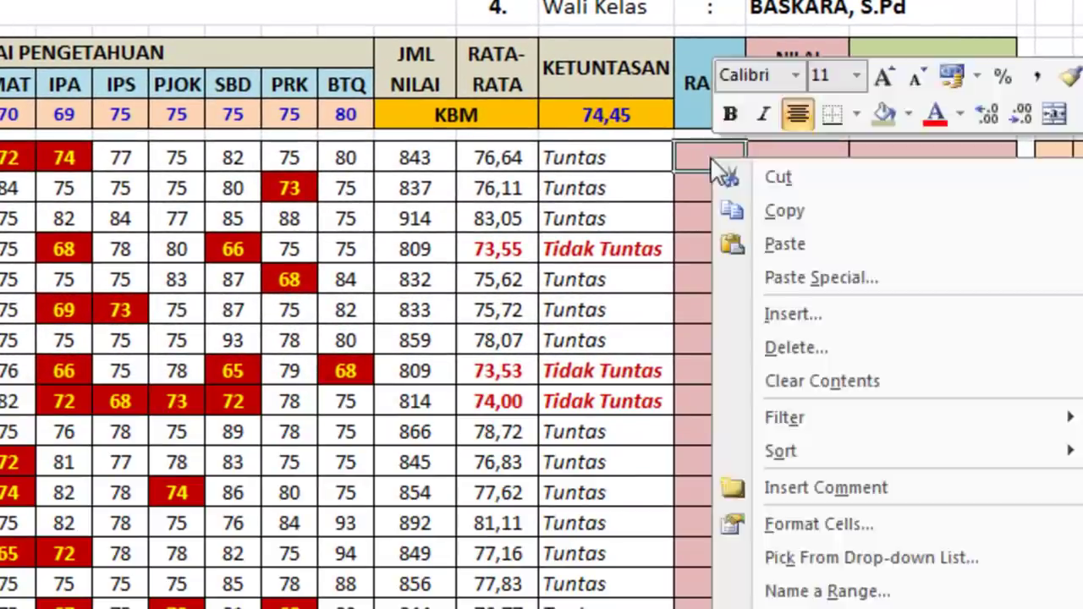
left_click(785, 245)
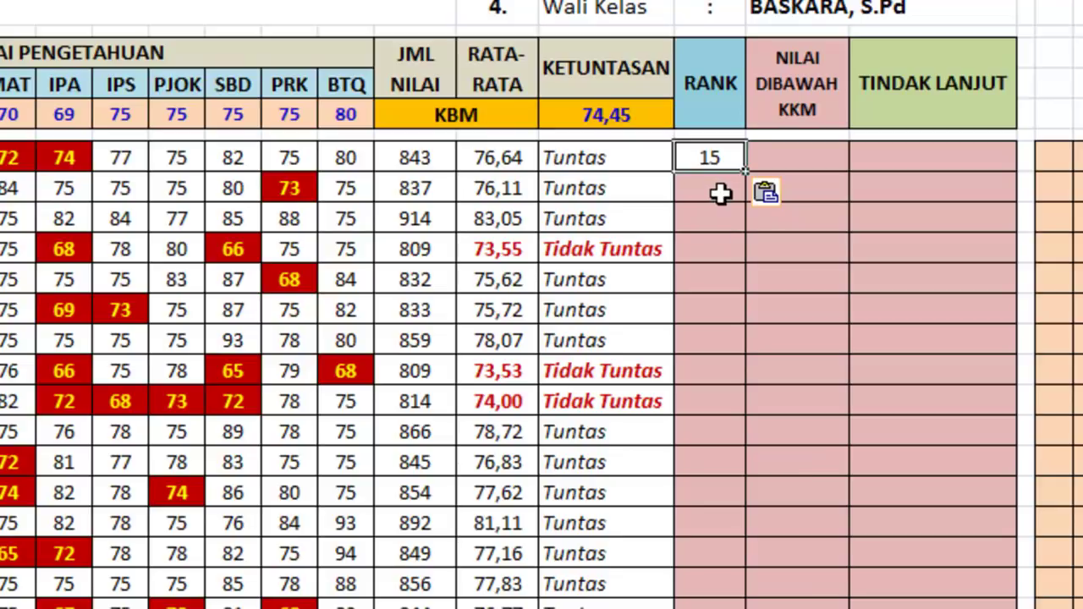
left_click(126, 159)
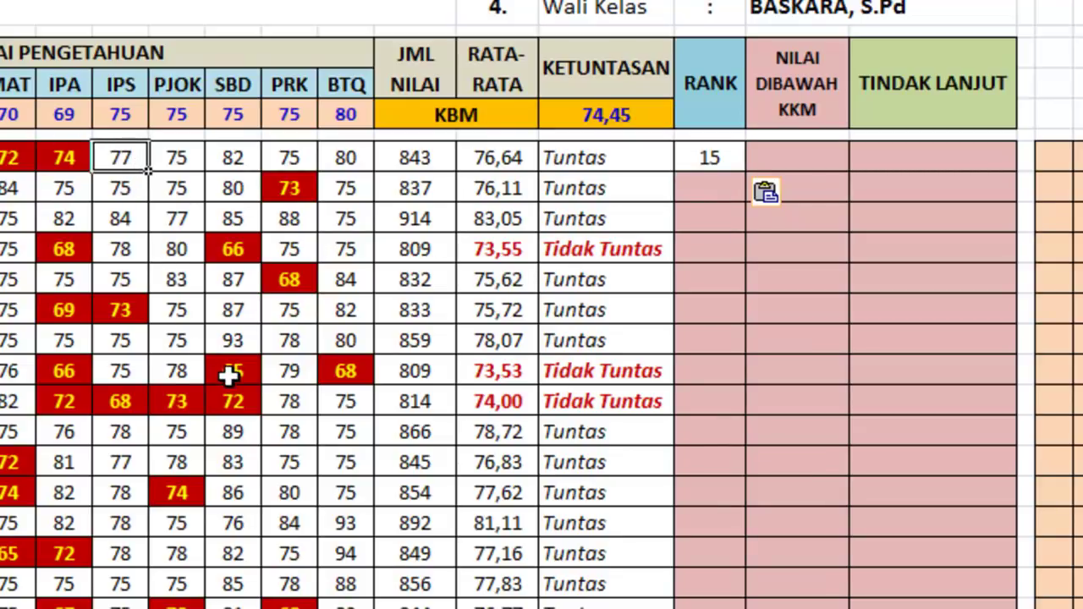
key("Delete")
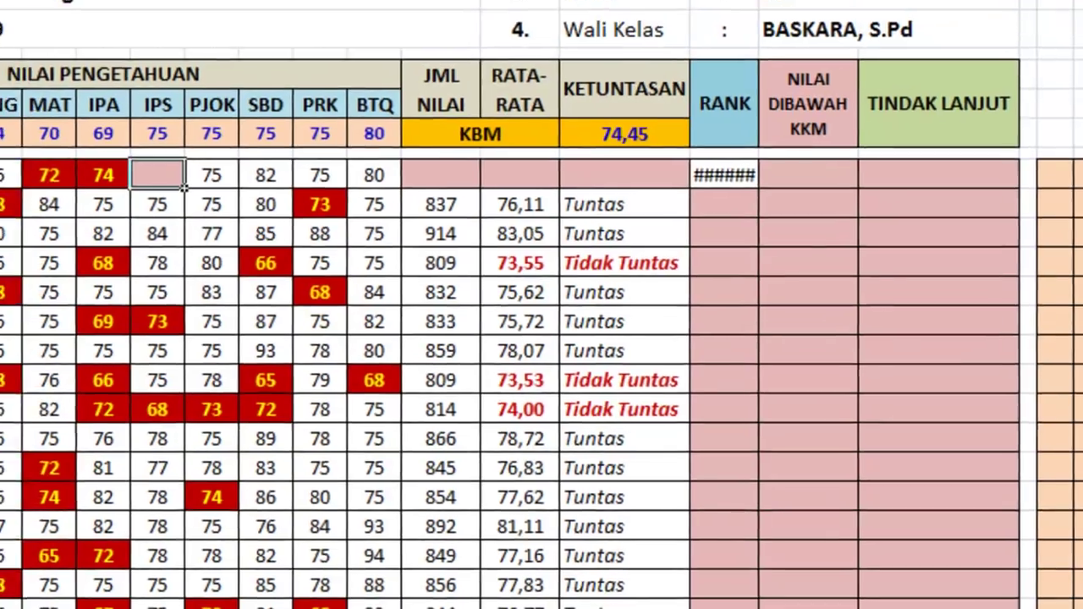
Restore the IPS score 77 and wrap S11's rank formula in IFERROR(...;"") so errors show blank
type("77")
key("Return")
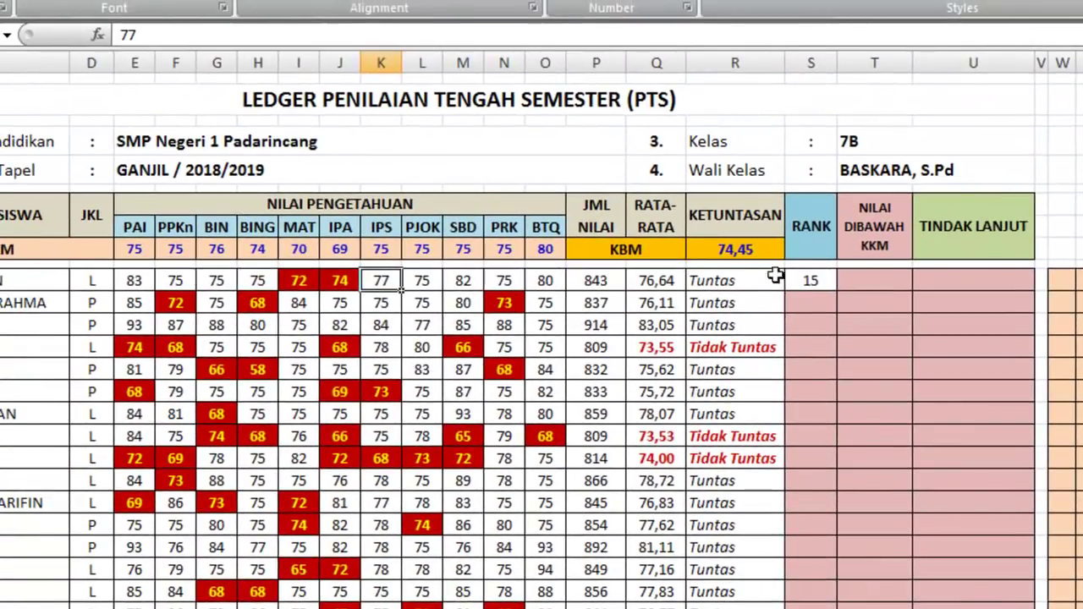
left_click(811, 280)
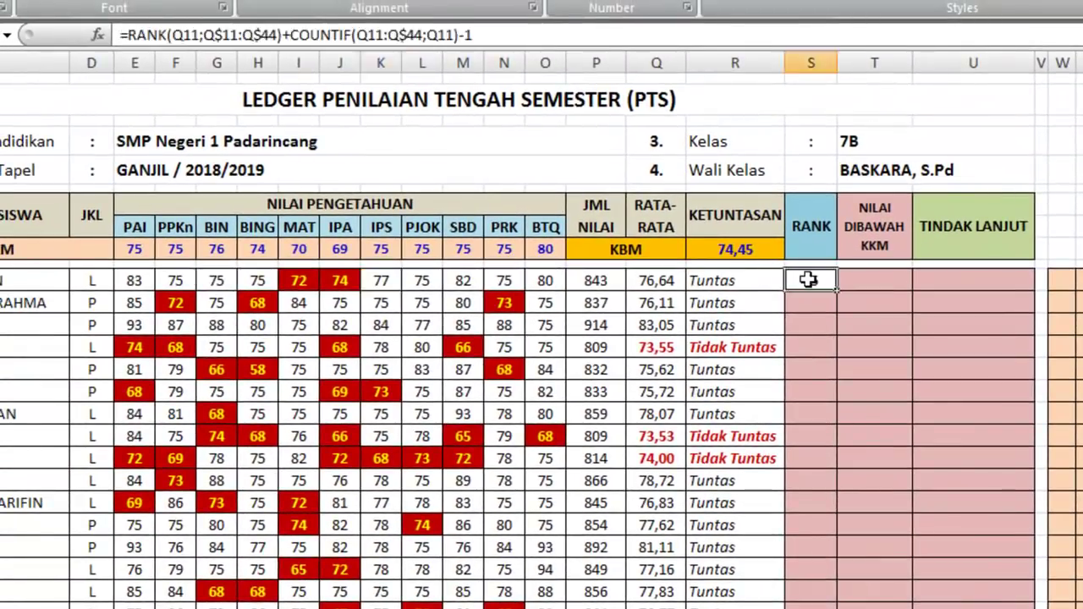
left_click(131, 35)
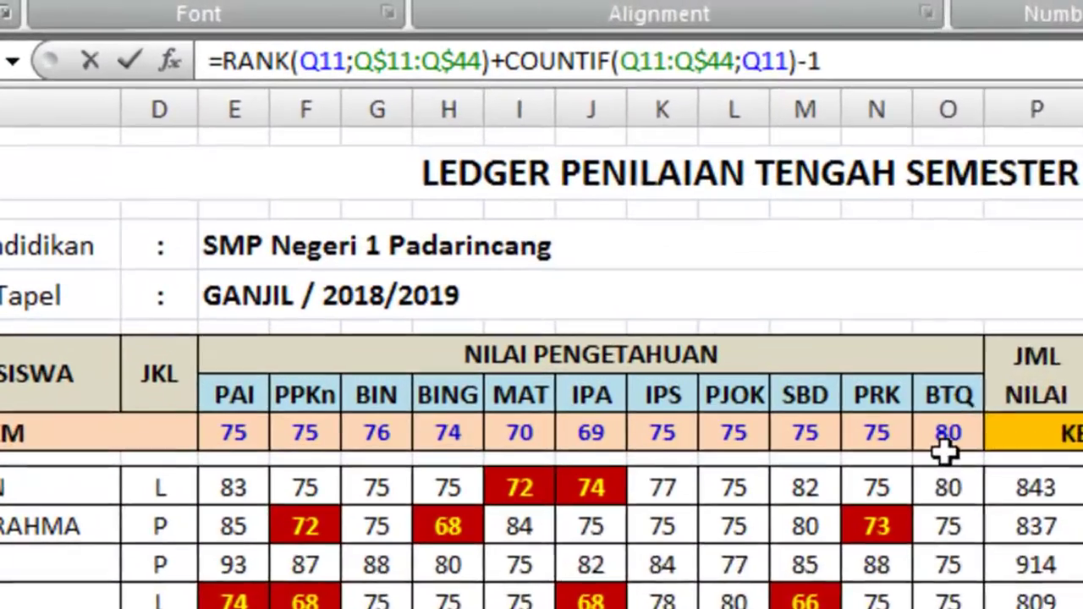
type("IFER")
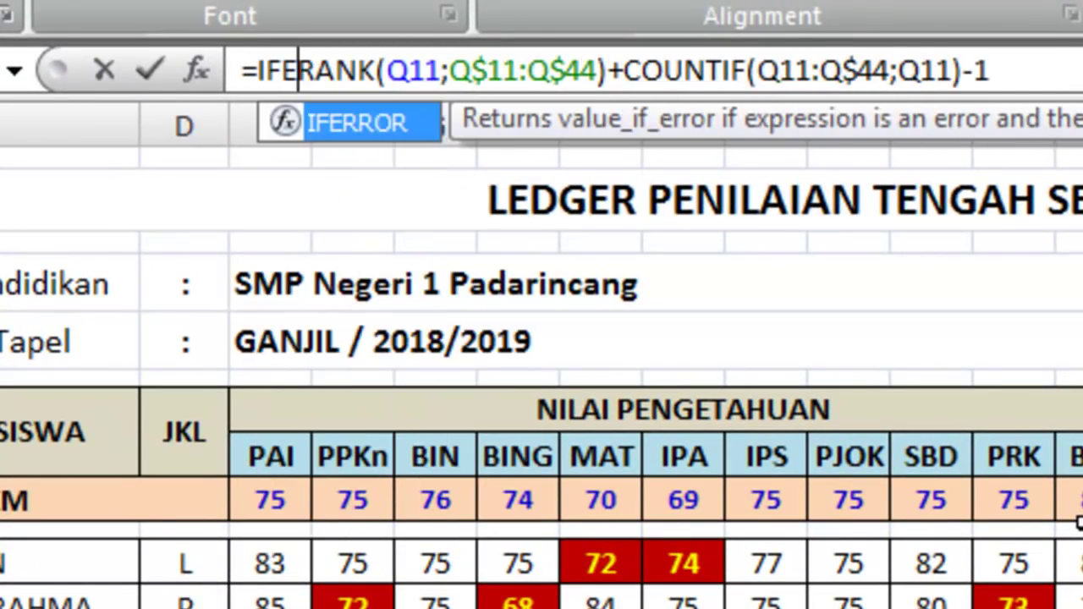
type("ROR(")
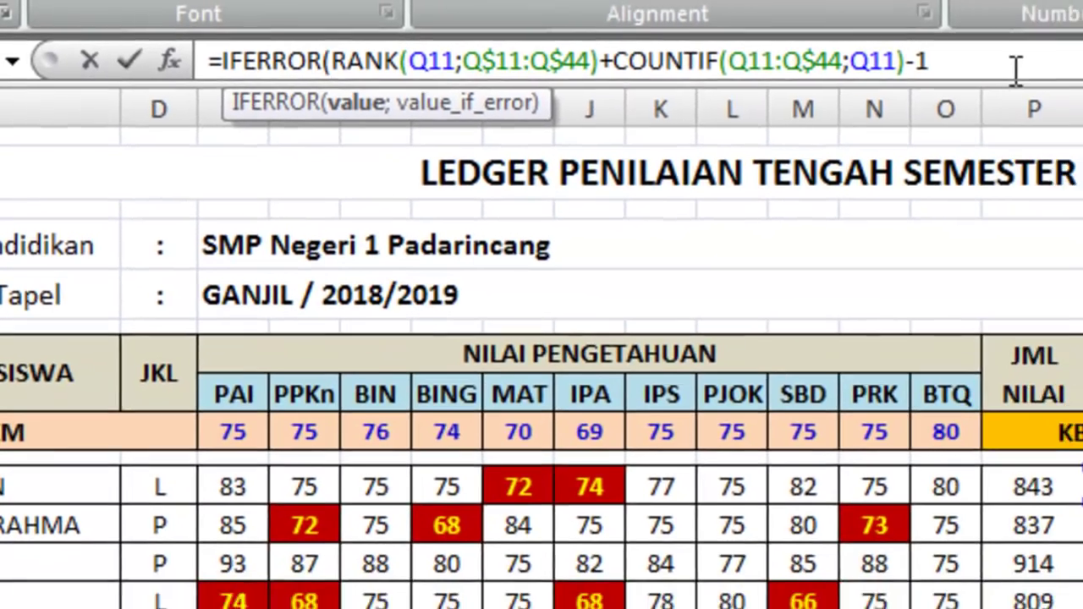
left_click(969, 66)
type("\"")
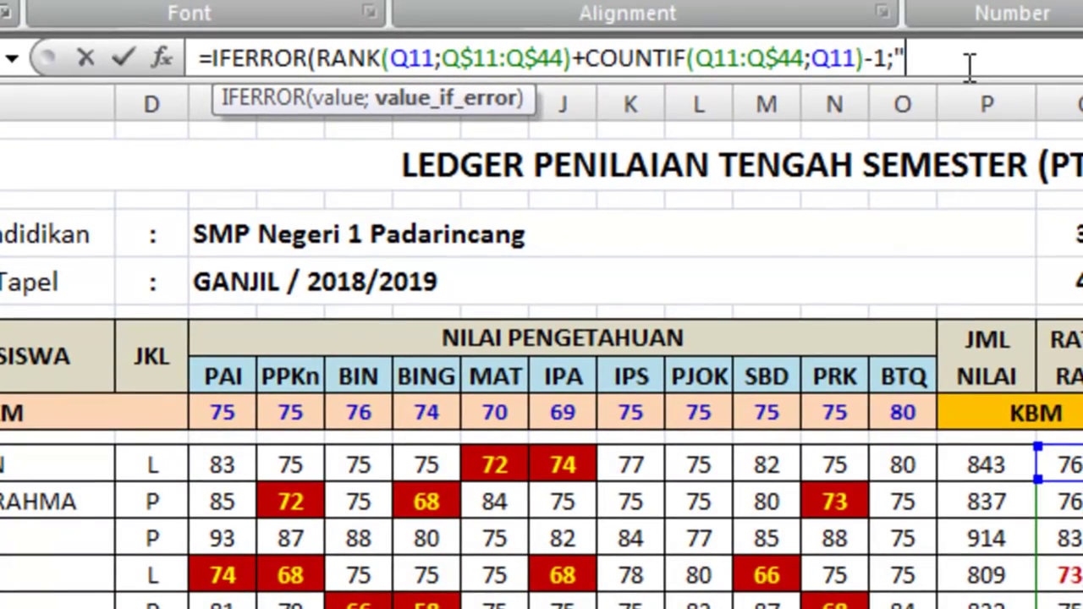
type("\")")
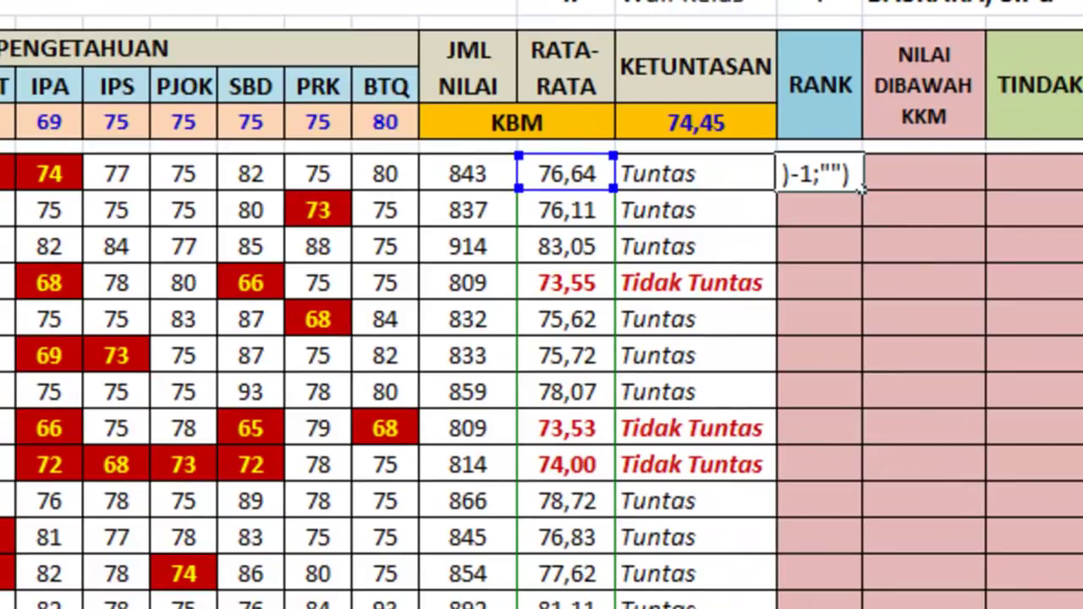
key("Return")
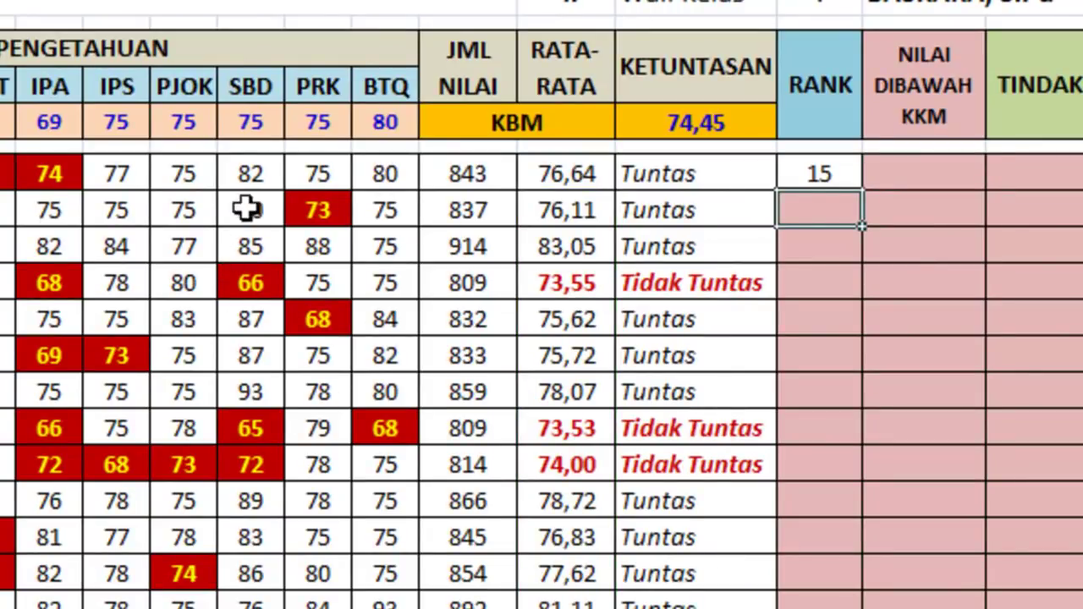
Test the blank rank by clearing the first student's SBD score 82, then bring it back
left_click(249, 175)
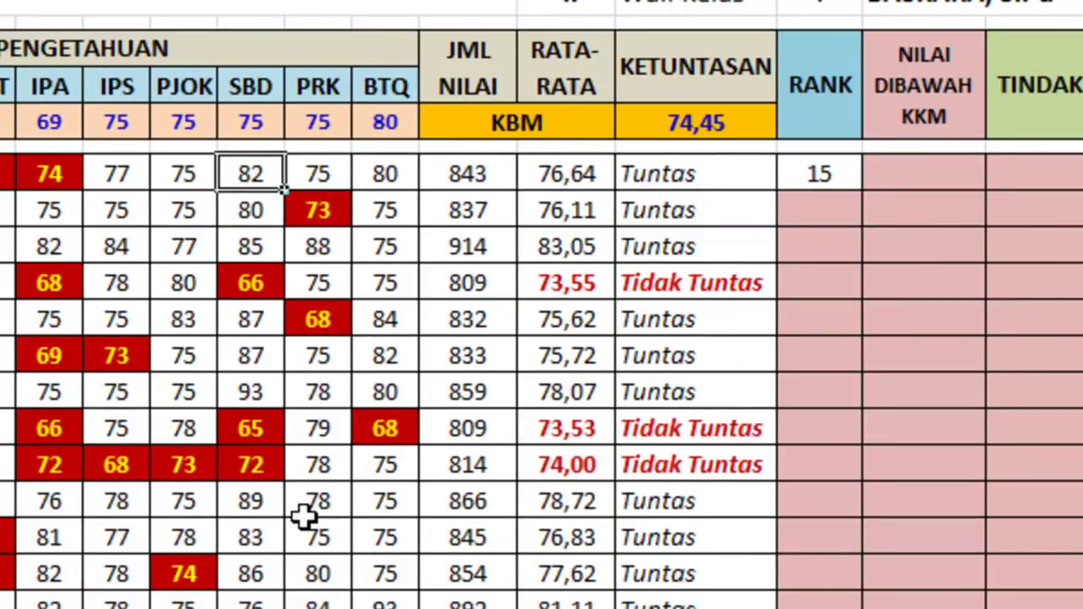
key("Delete")
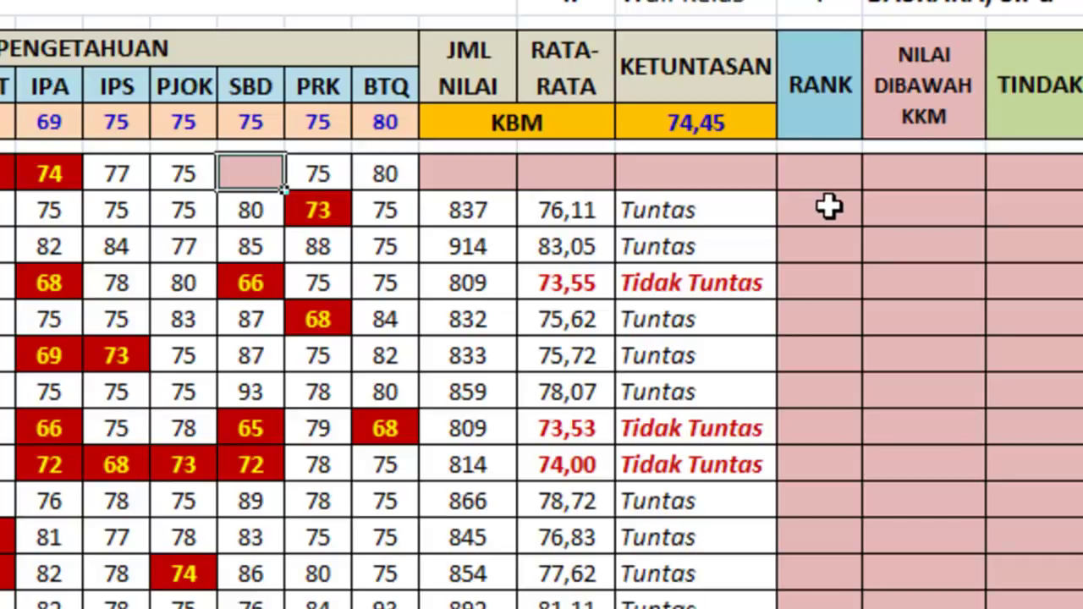
left_click(828, 184)
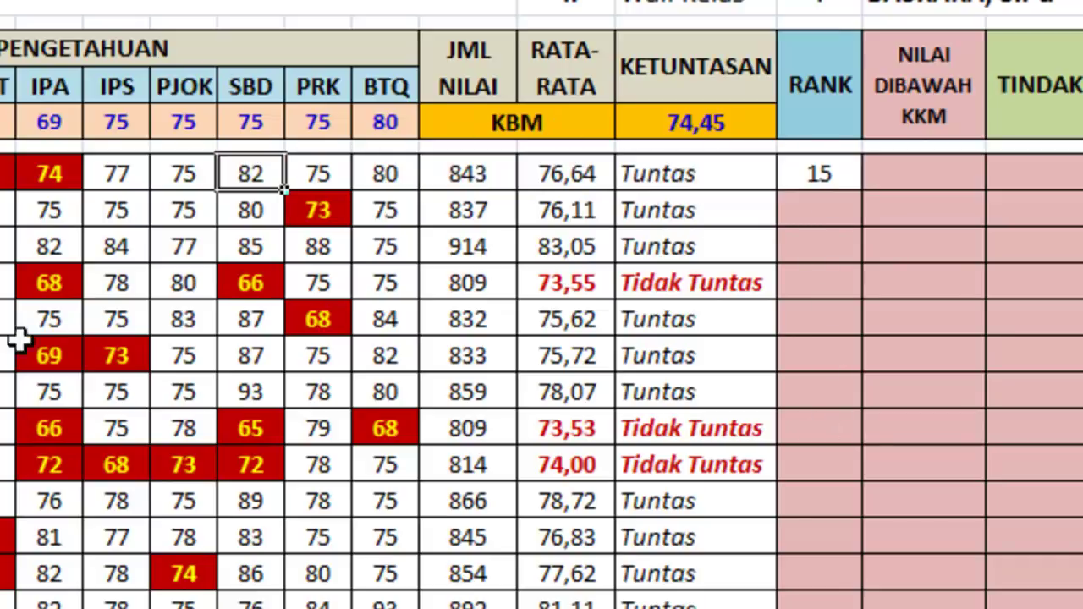
left_click(819, 177)
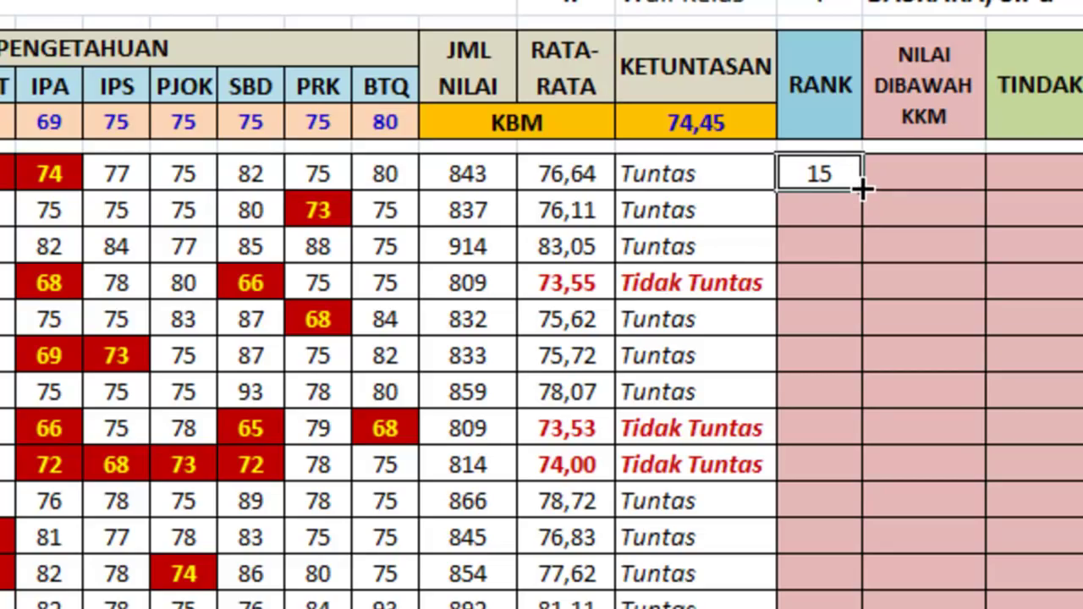
Copy S11's rank formula down the RANK column to every student row
mouse_move(861, 190)
left_mouse_down()
mouse_move(852, 516)
mouse_move(846, 491)
left_mouse_up()
scroll(846, 491, "up", 5)
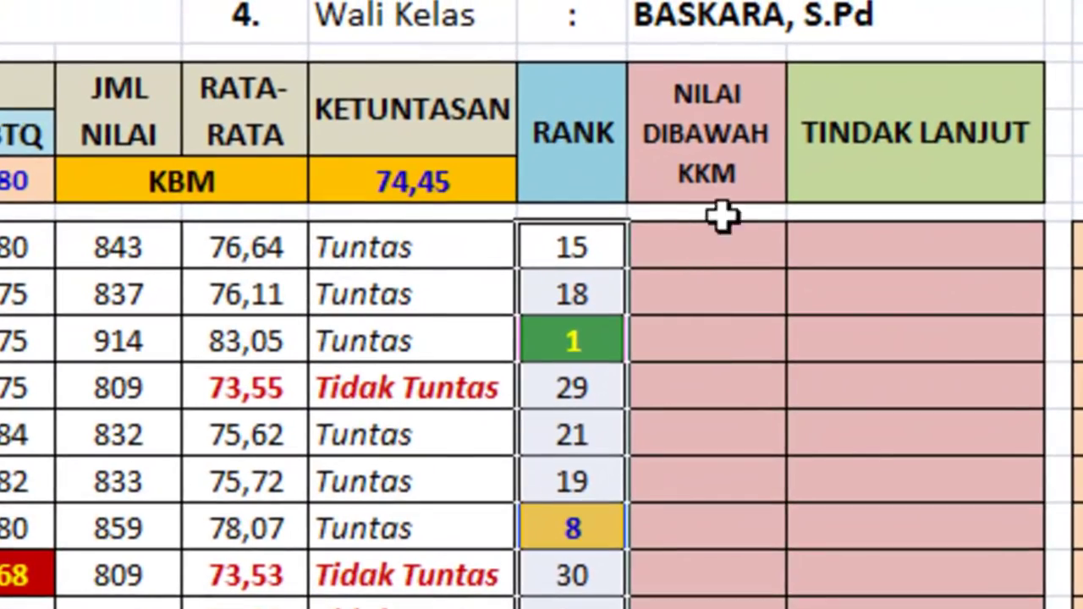
left_click(735, 150)
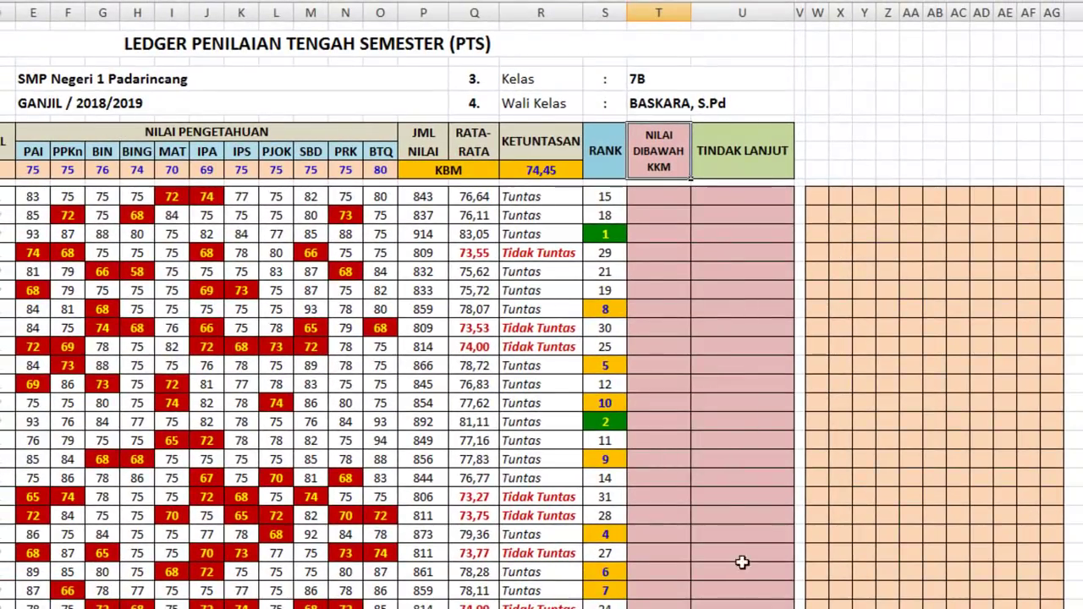
left_click_drag(34, 151, 376, 151)
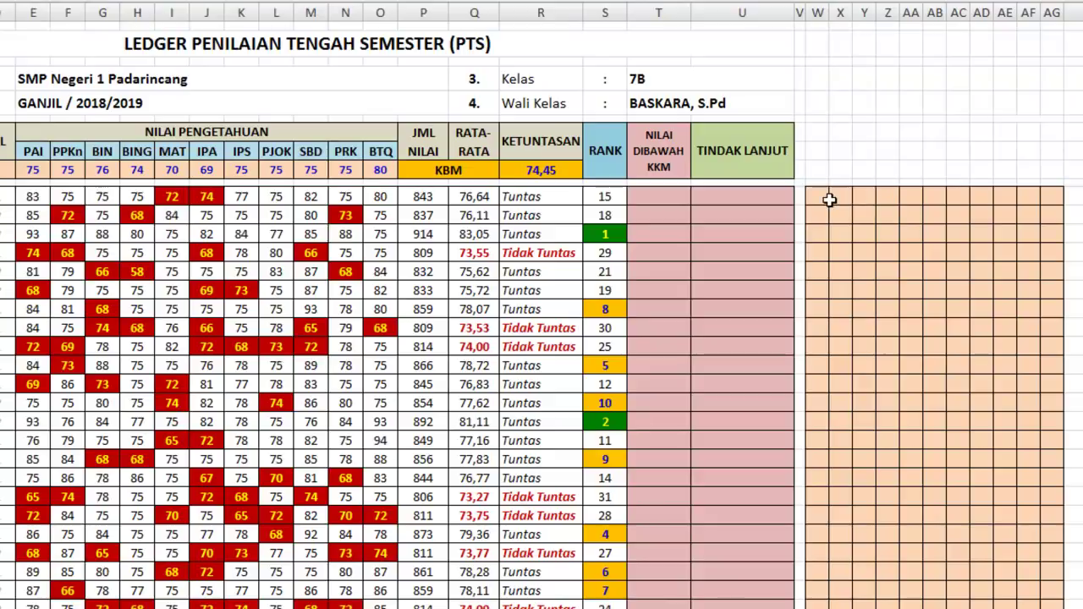
mouse_move(818, 200)
left_mouse_down()
mouse_move(1039, 318)
mouse_move(1038, 508)
mouse_move(1045, 441)
left_mouse_up()
scroll(1023, 434, "up", 6)
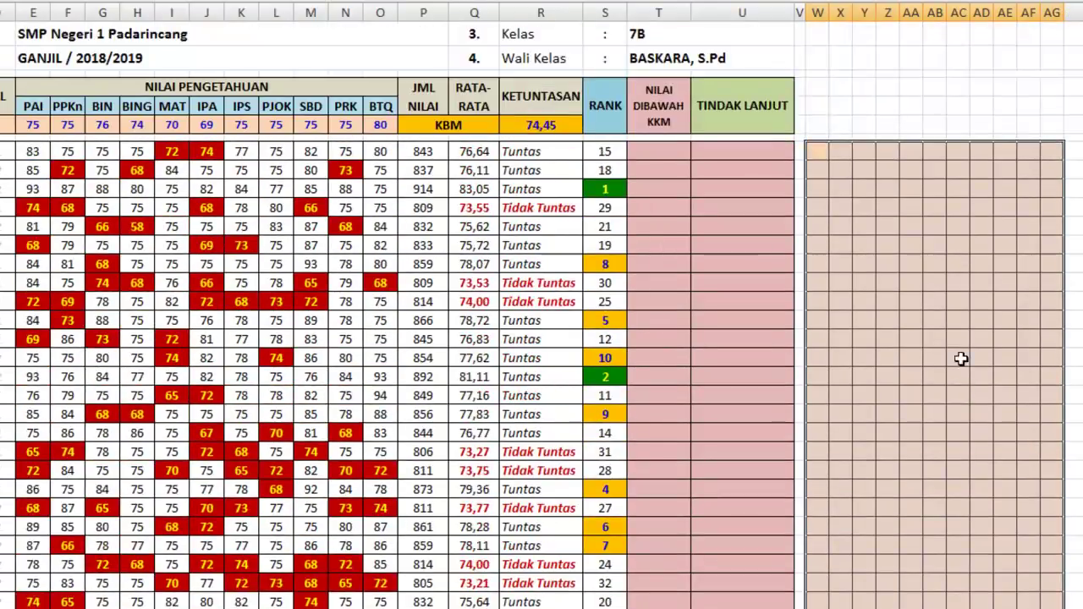
scroll(962, 358, "up", 1)
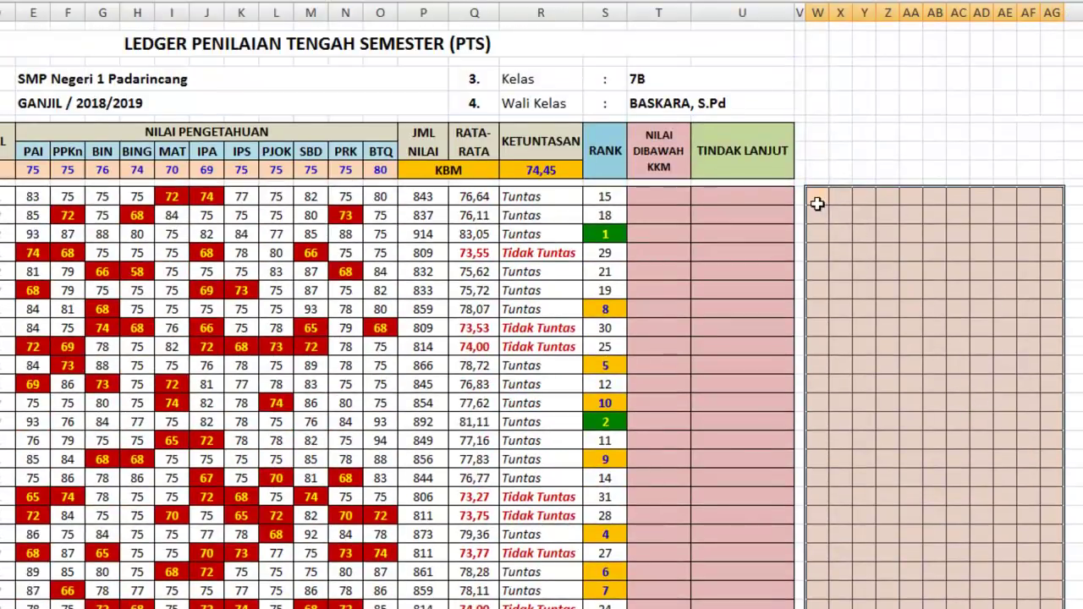
left_click(817, 203)
left_click_drag(32, 151, 389, 150)
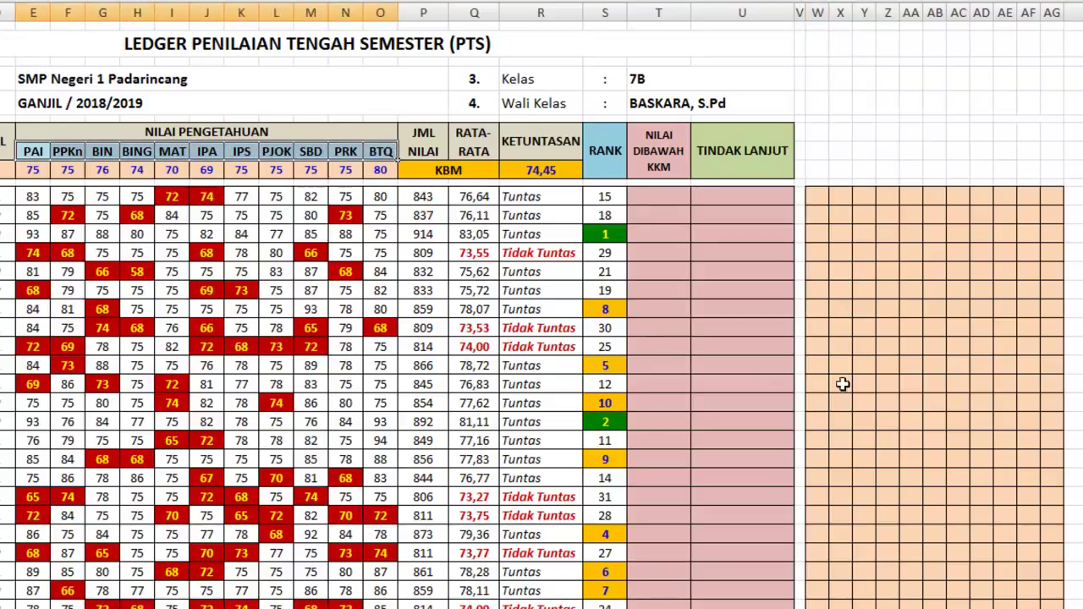
left_click_drag(819, 196, 1045, 198)
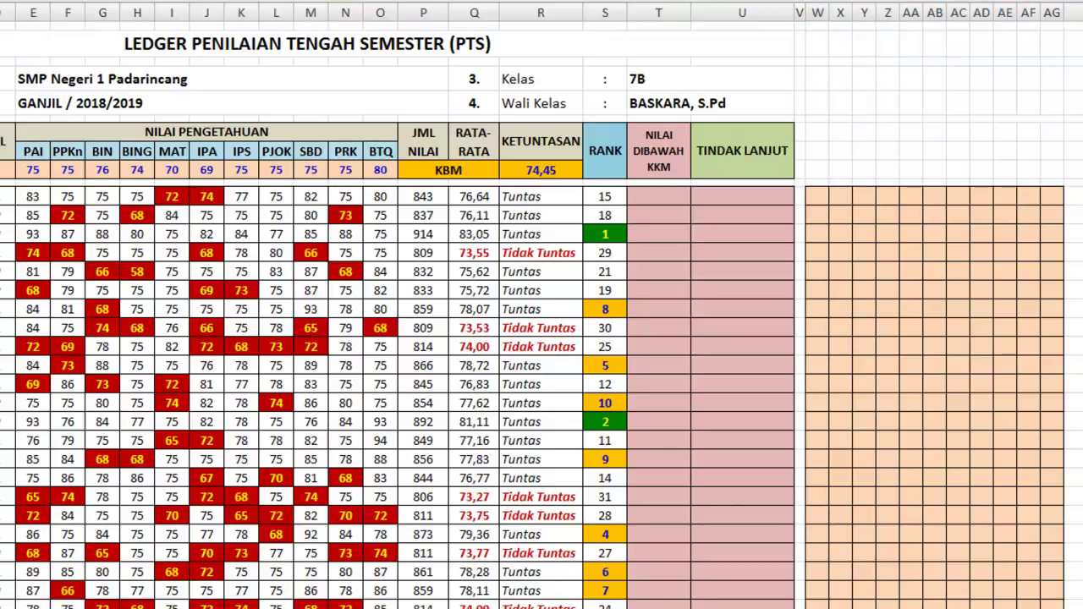
left_click(815, 195)
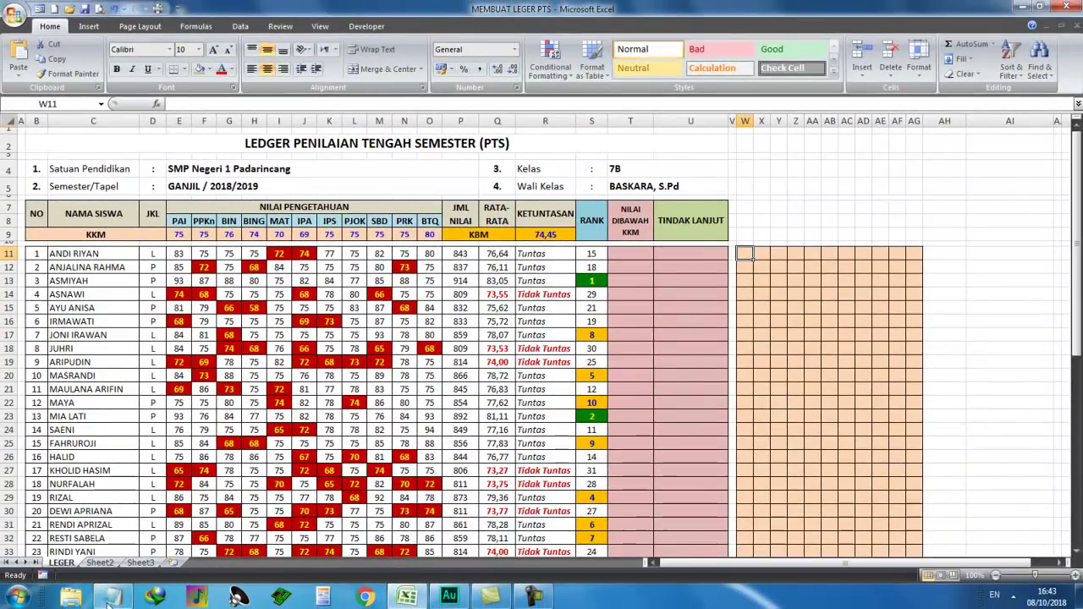
Copy the below-KKM check formula =IF(E11>=$R$9;0;1) from the Notepad formula notes
left_click(108, 599)
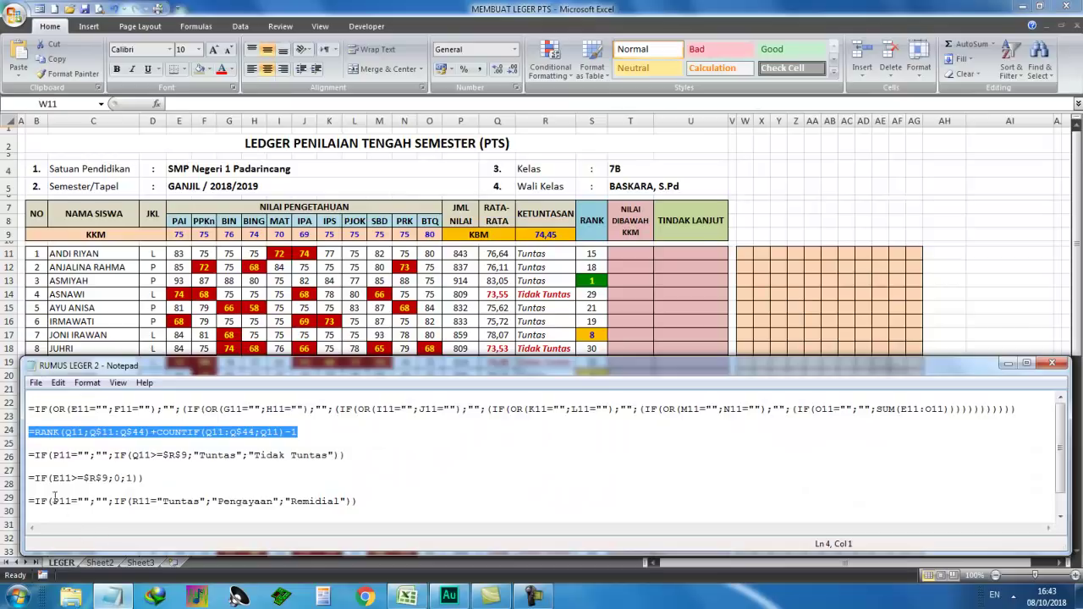
left_click_drag(31, 479, 134, 479)
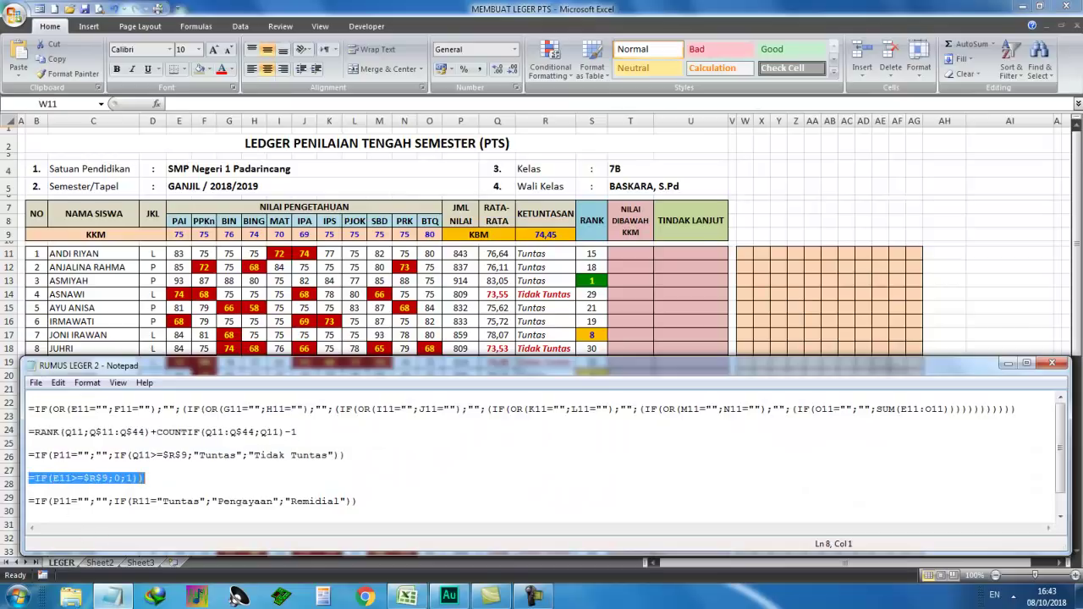
right_click(140, 480)
left_click(165, 345)
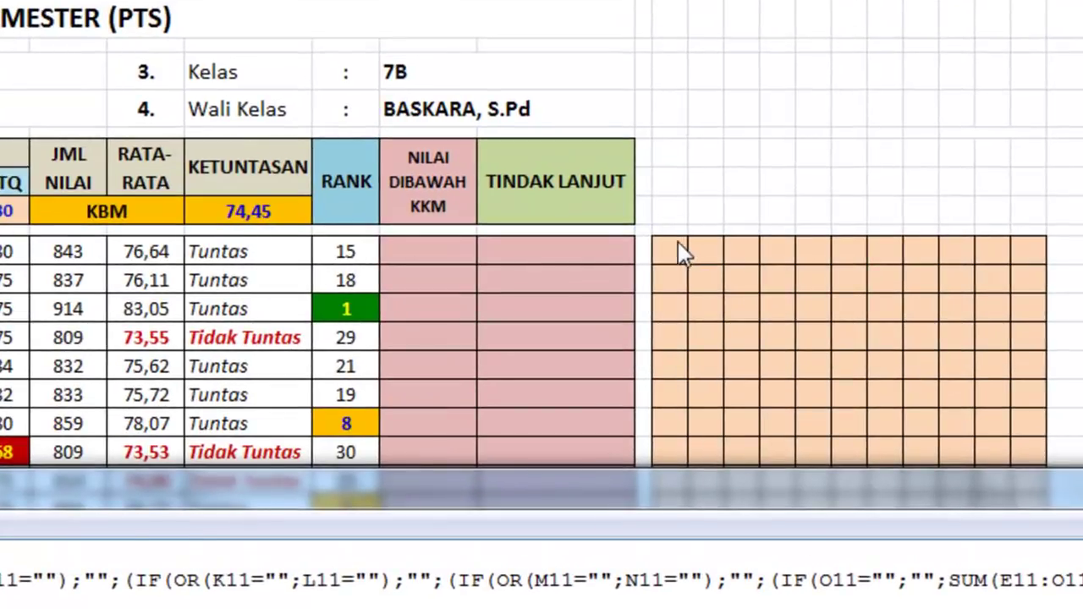
Paste the check formula into W11 and point it at the first PAI score E11
left_click(672, 251)
right_click(672, 251)
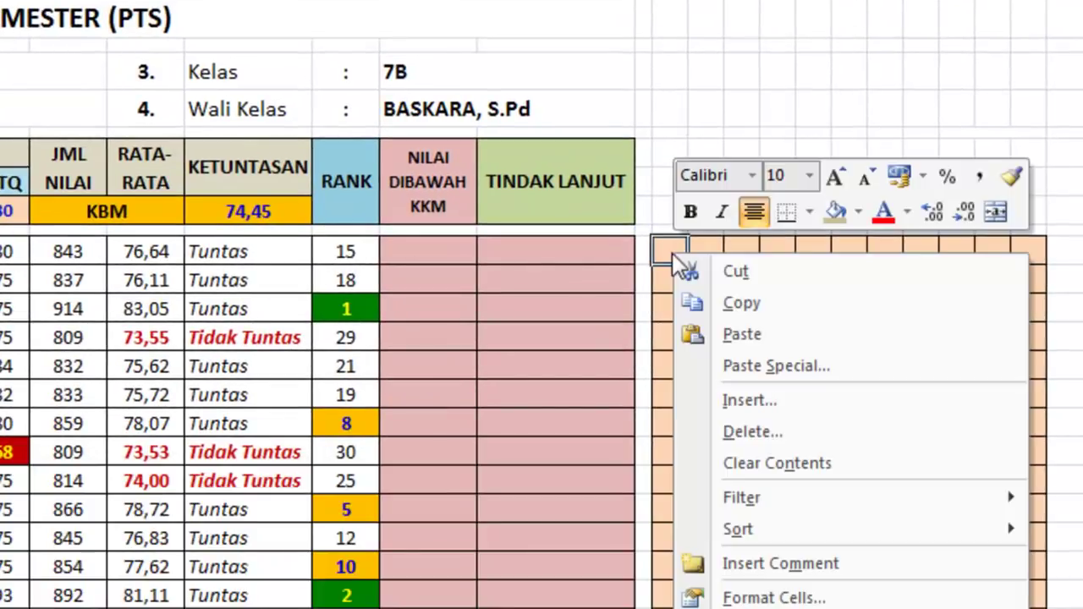
left_click(756, 334)
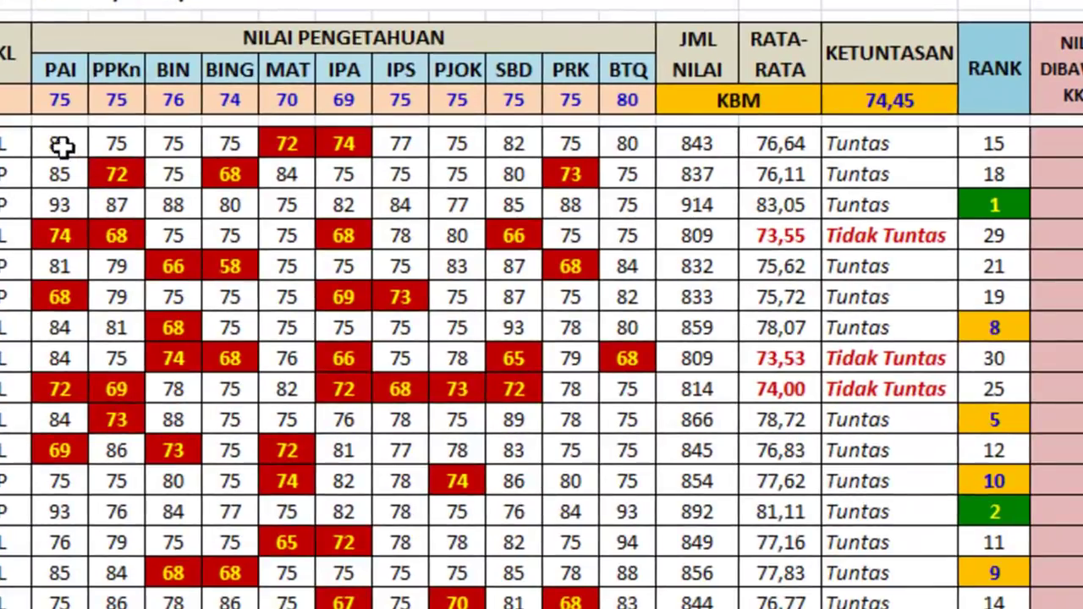
left_click(61, 146)
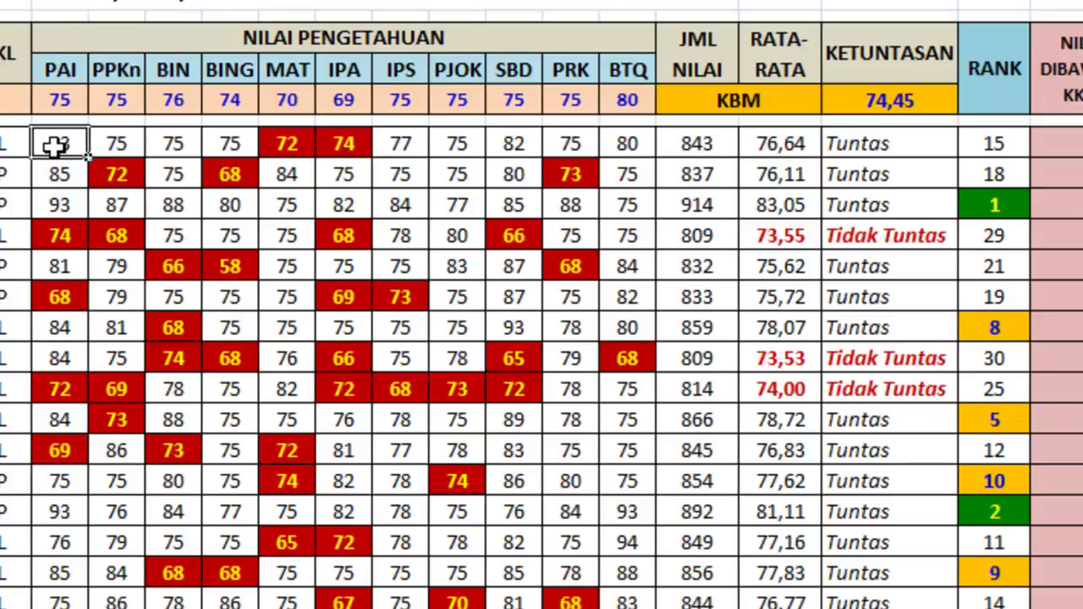
left_click(1079, 142)
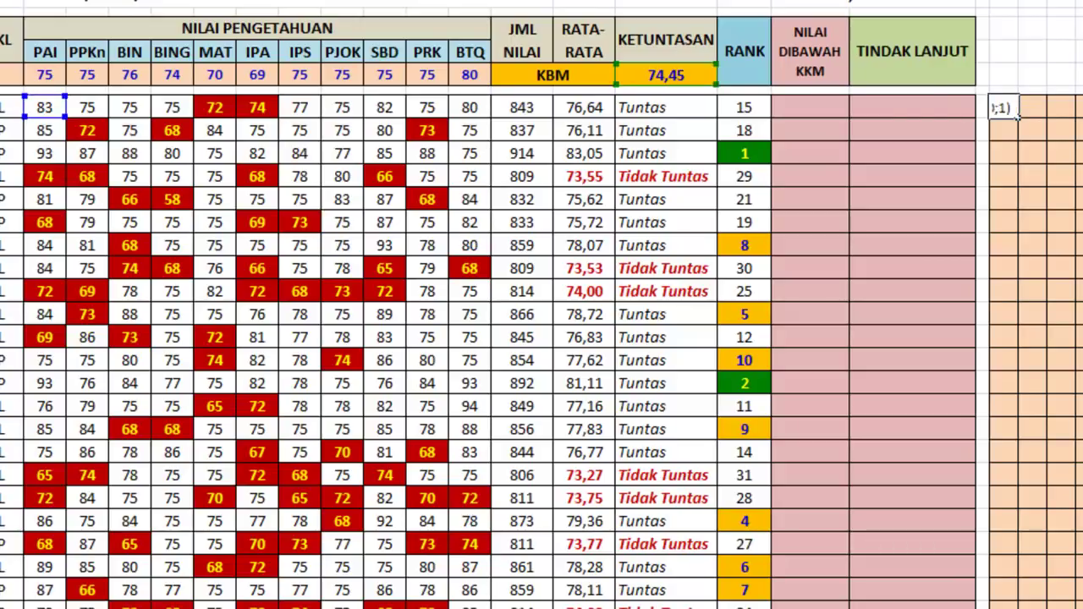
key("Return")
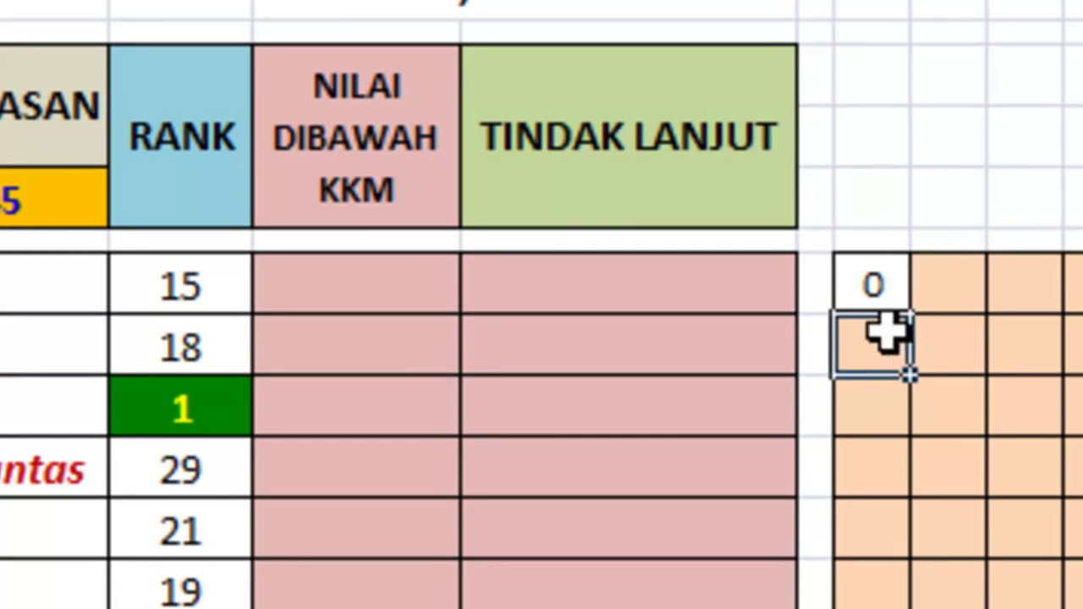
left_click(874, 284)
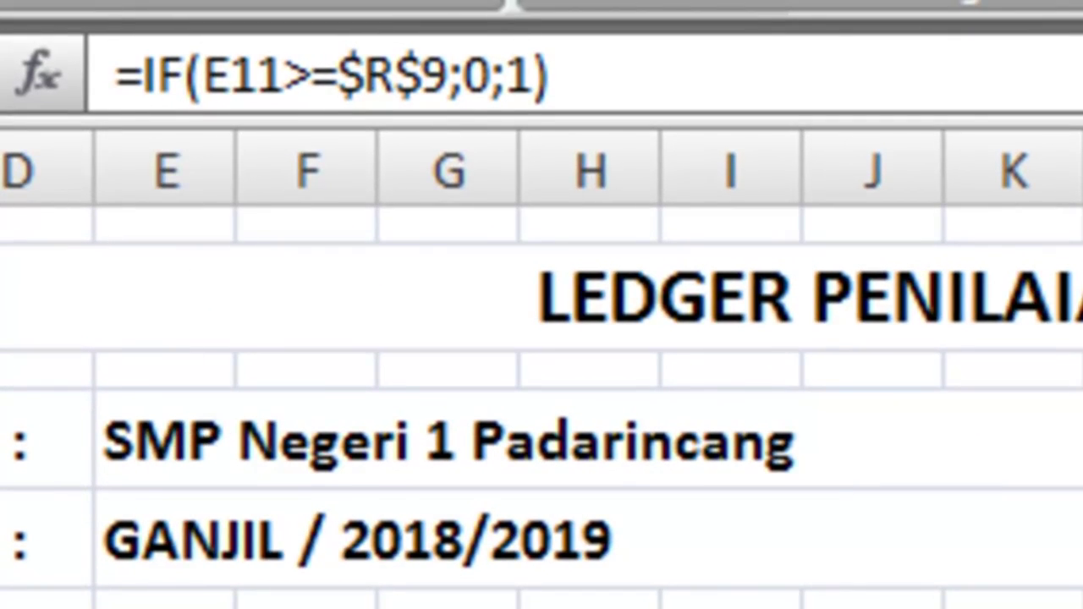
key("Home")
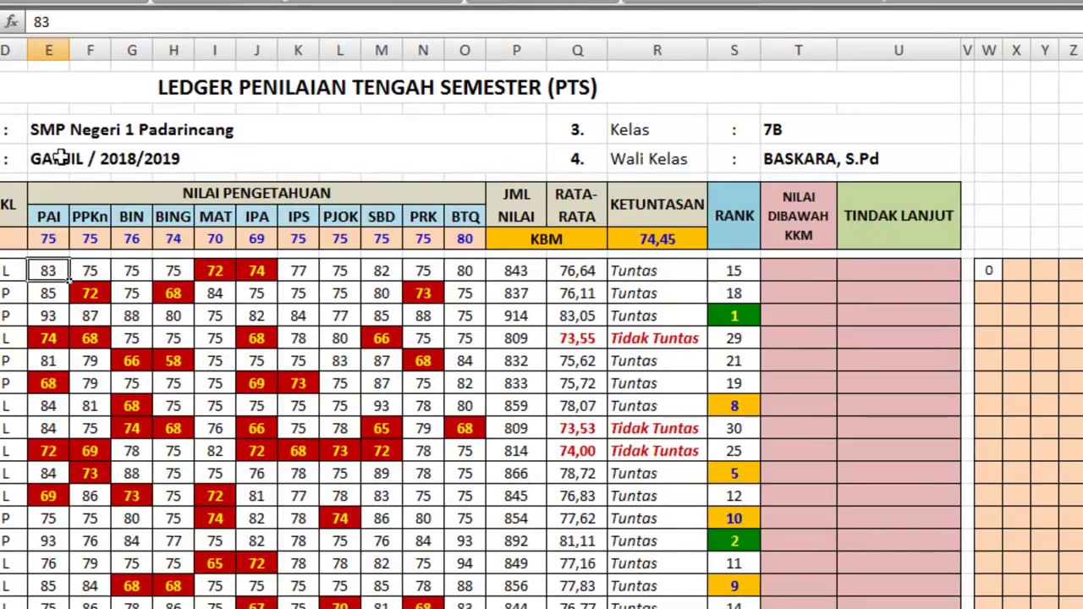
left_click(666, 239)
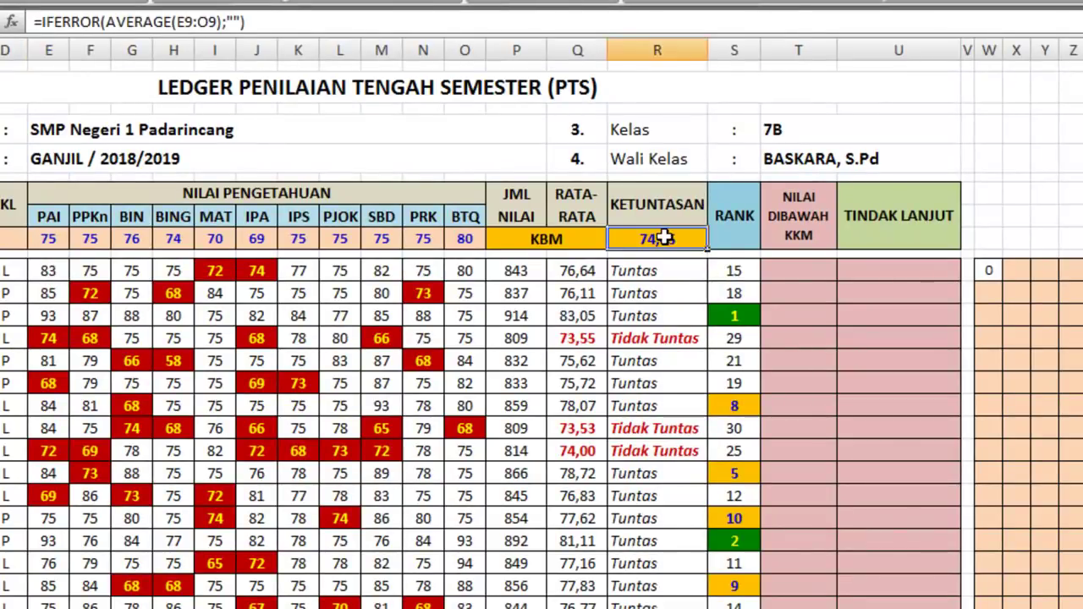
left_click(56, 270)
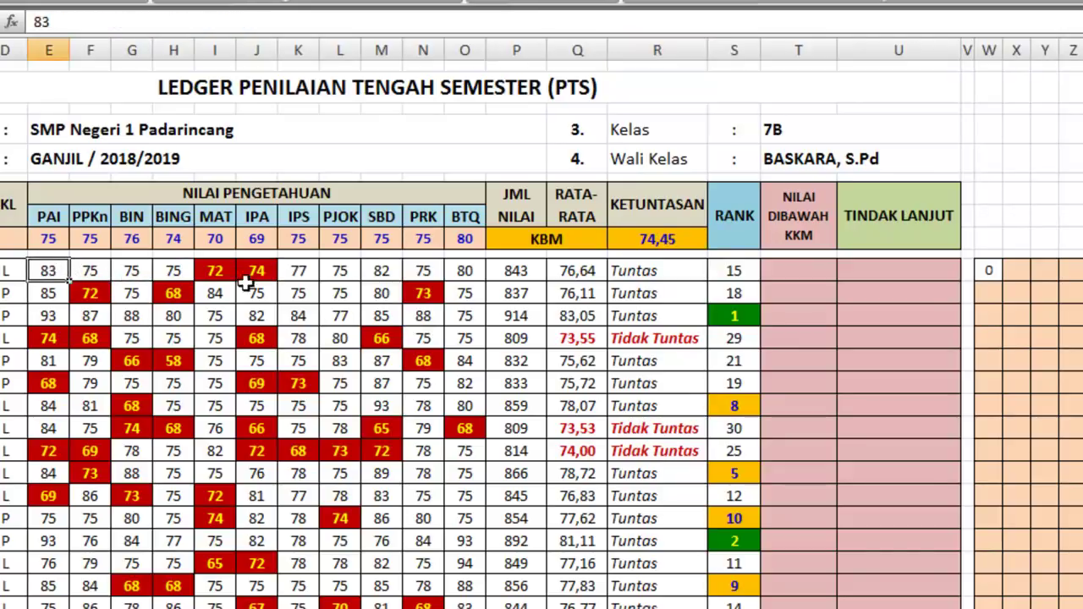
left_click(684, 239)
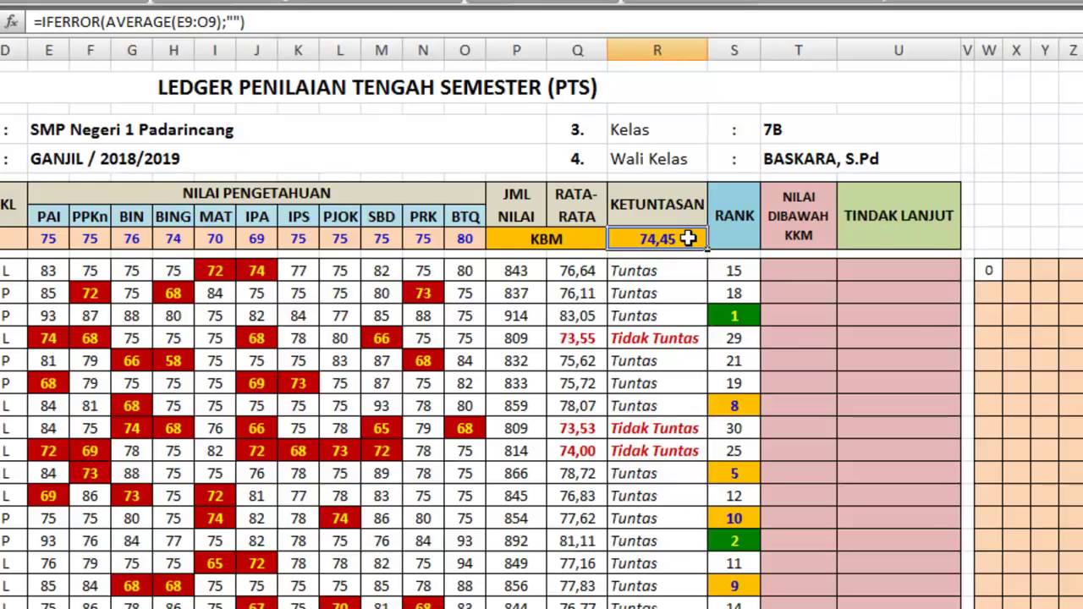
left_click(990, 270)
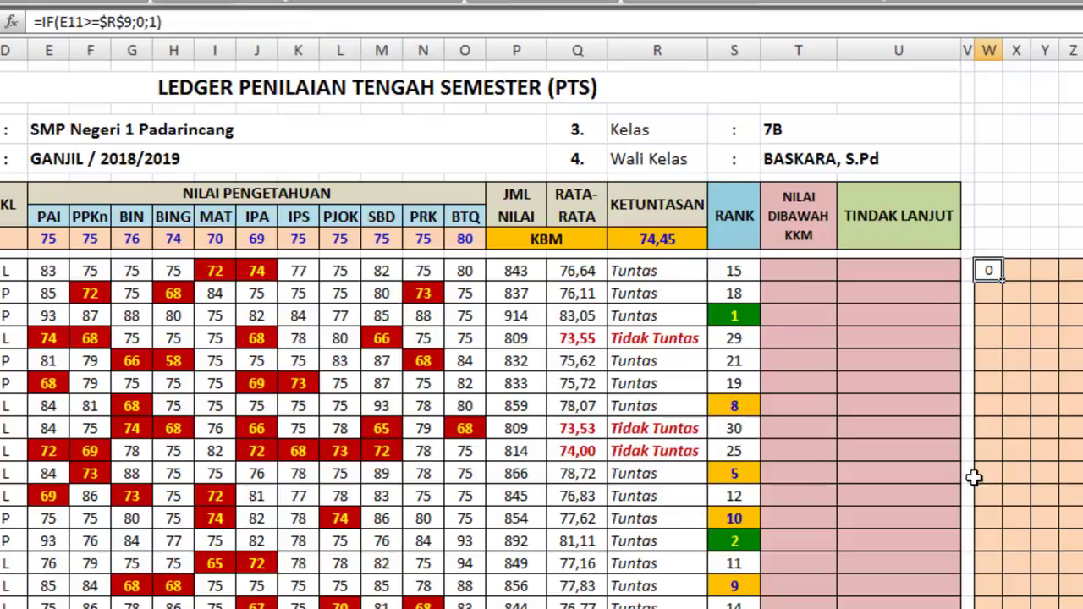
left_click(573, 338)
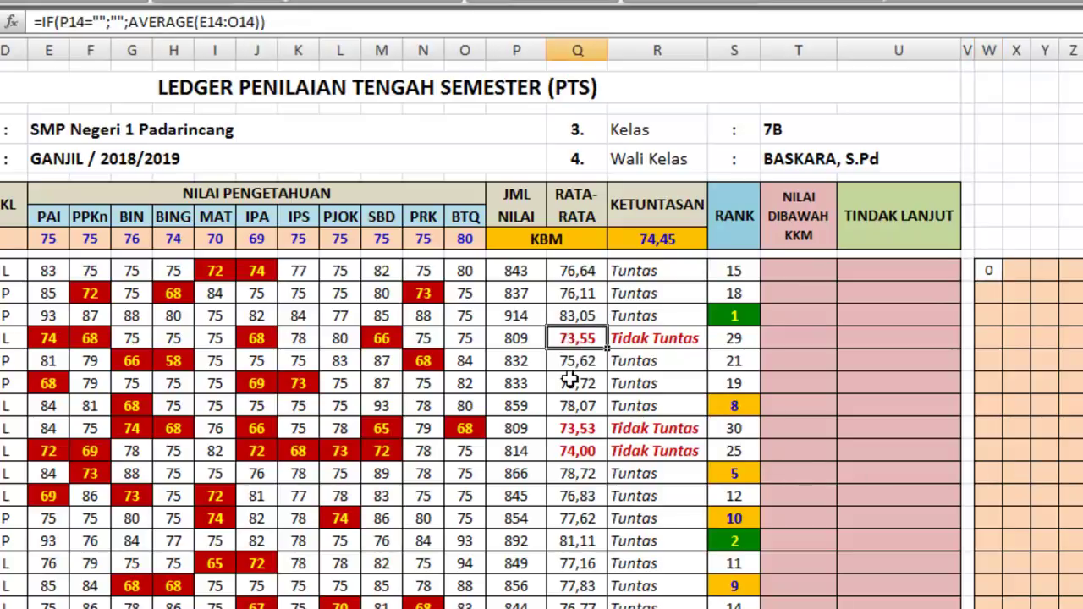
left_click(215, 271)
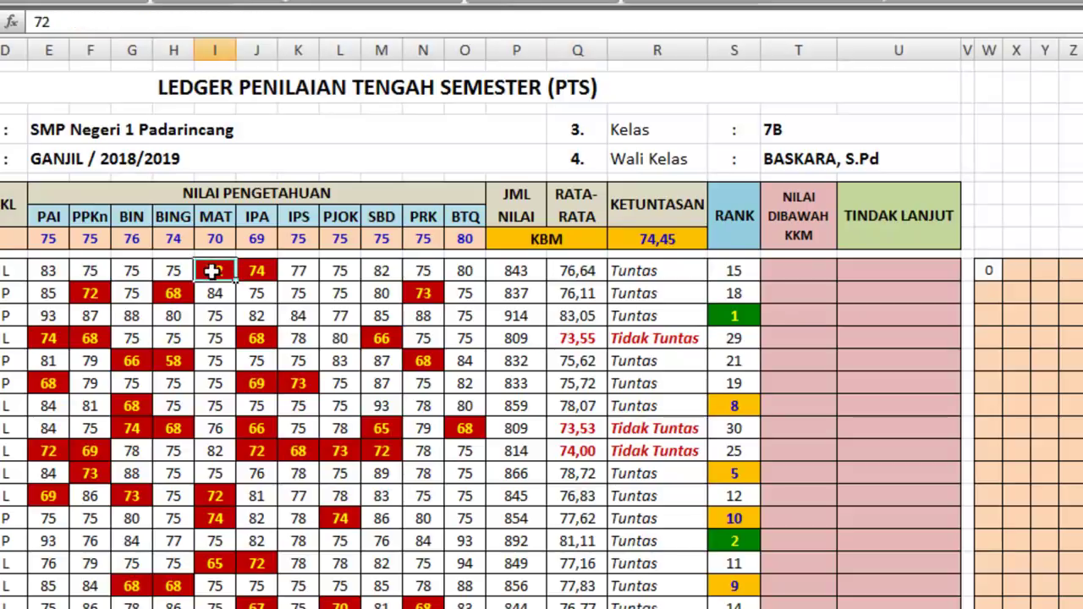
left_click(42, 271)
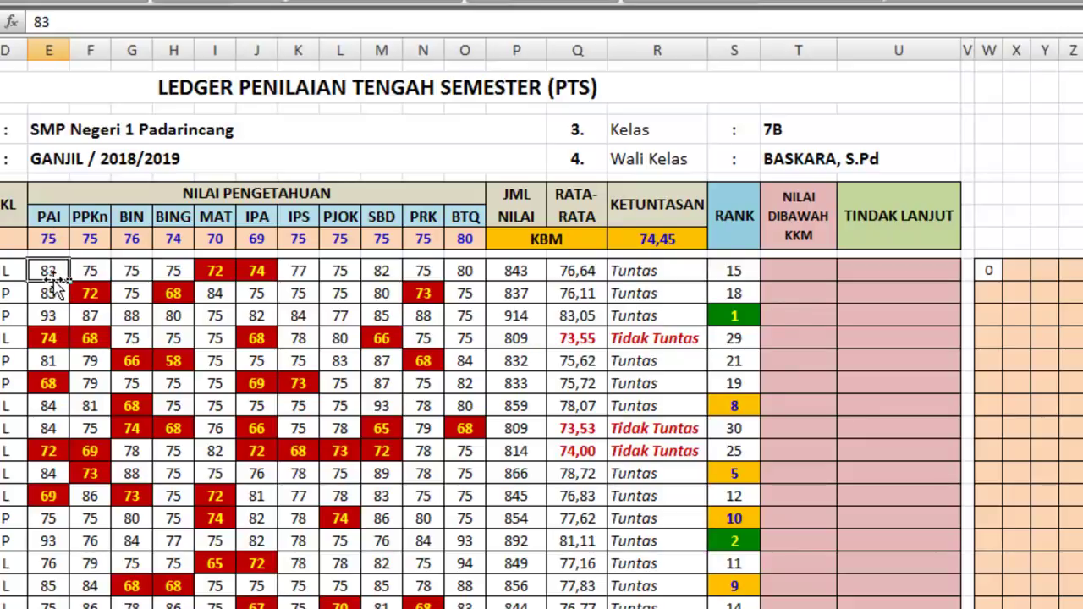
left_click(988, 271)
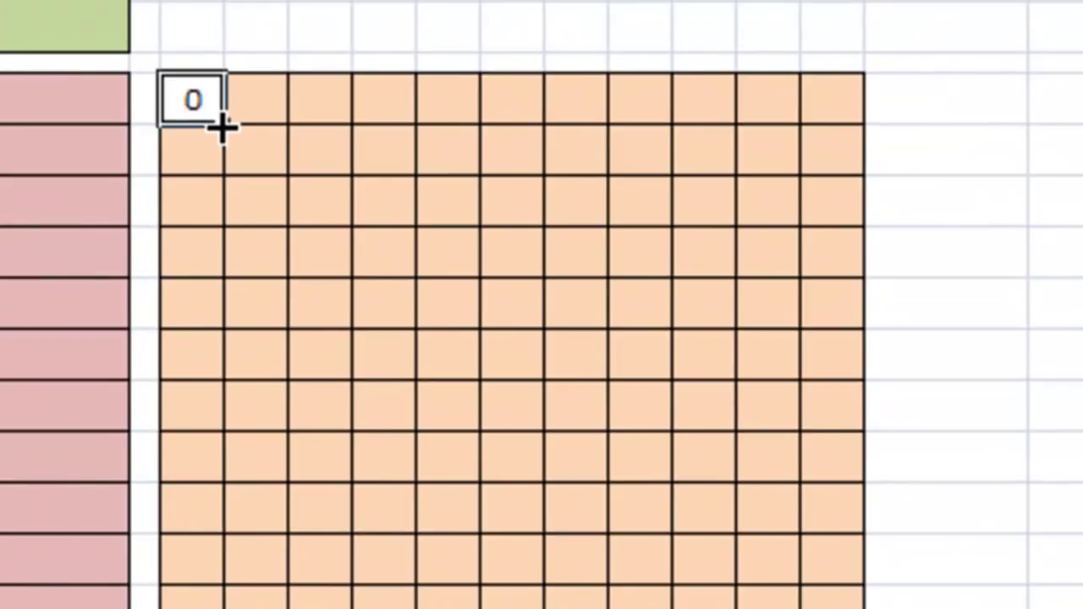
Copy W11's flag formula across to AG11, then fill W11:AG11 down to the last student
left_click_drag(221, 125, 715, 127)
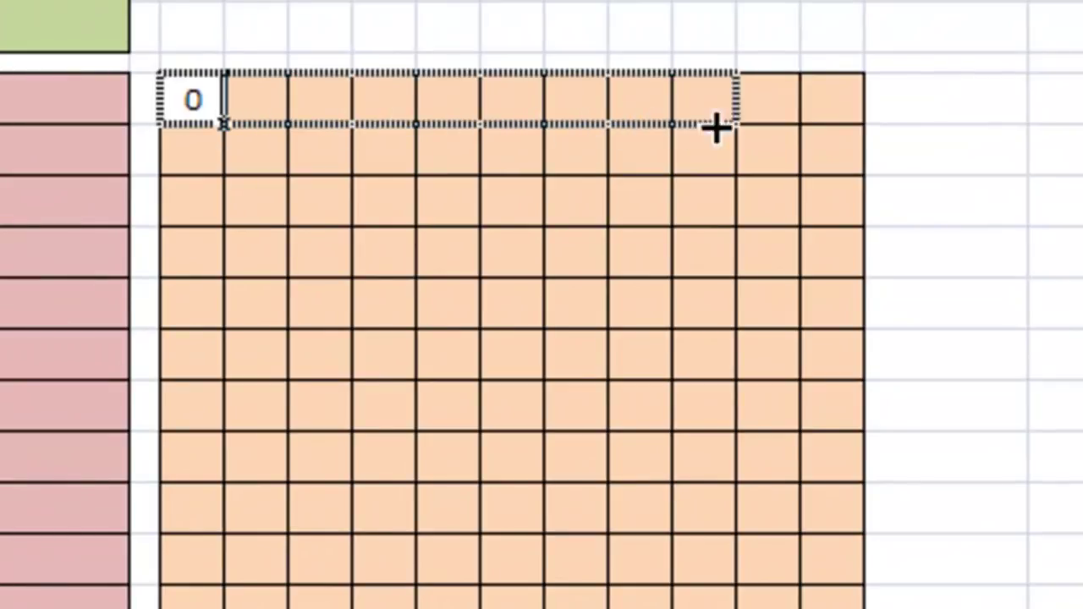
left_click_drag(715, 126, 838, 126)
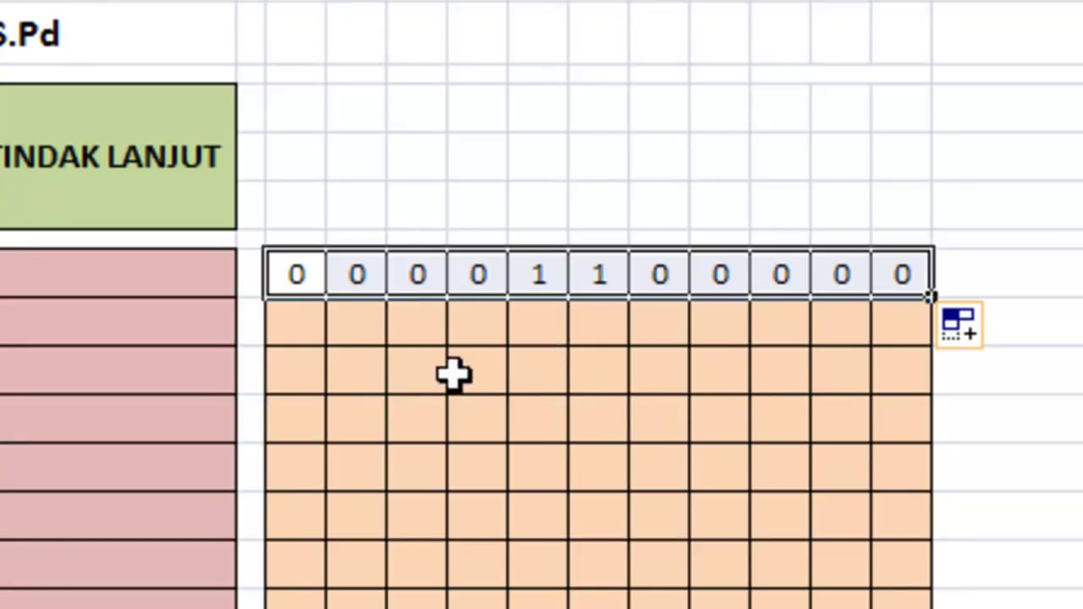
left_click_drag(300, 275, 888, 284)
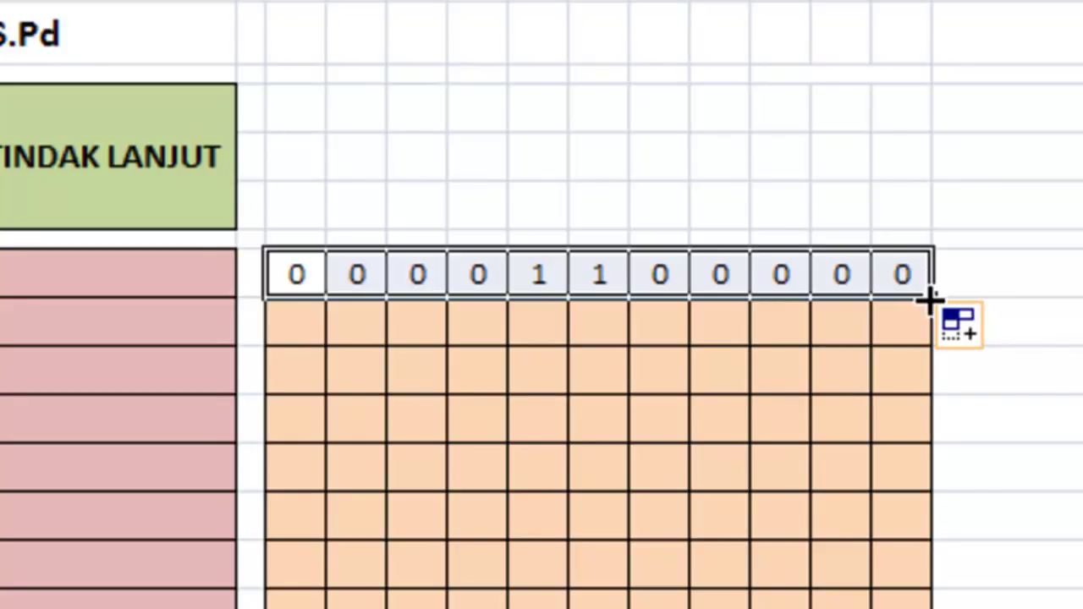
mouse_move(931, 300)
left_mouse_down()
mouse_move(948, 521)
mouse_move(902, 14)
left_mouse_up()
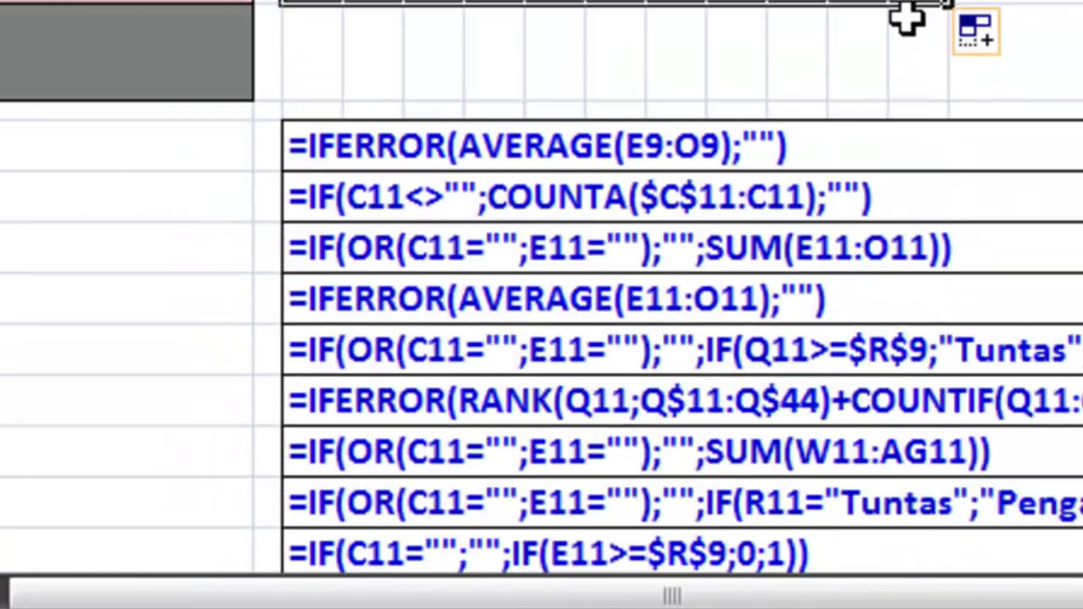
scroll(542, 287, "up", 4)
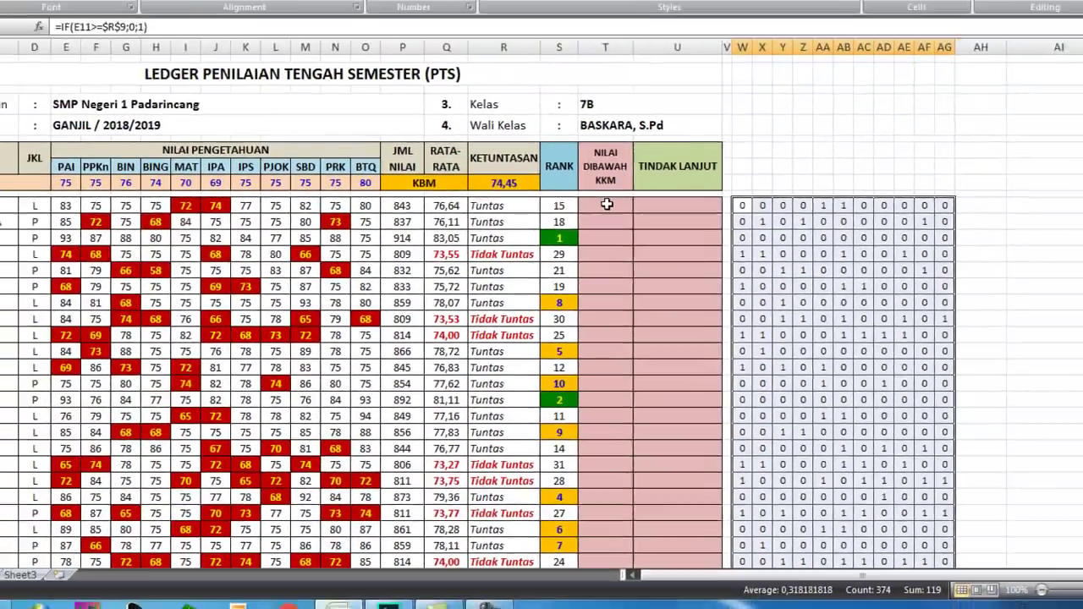
Enter =SUM(W11:AG11) in T11 to count the first student's below-KKM flags
left_click(630, 253)
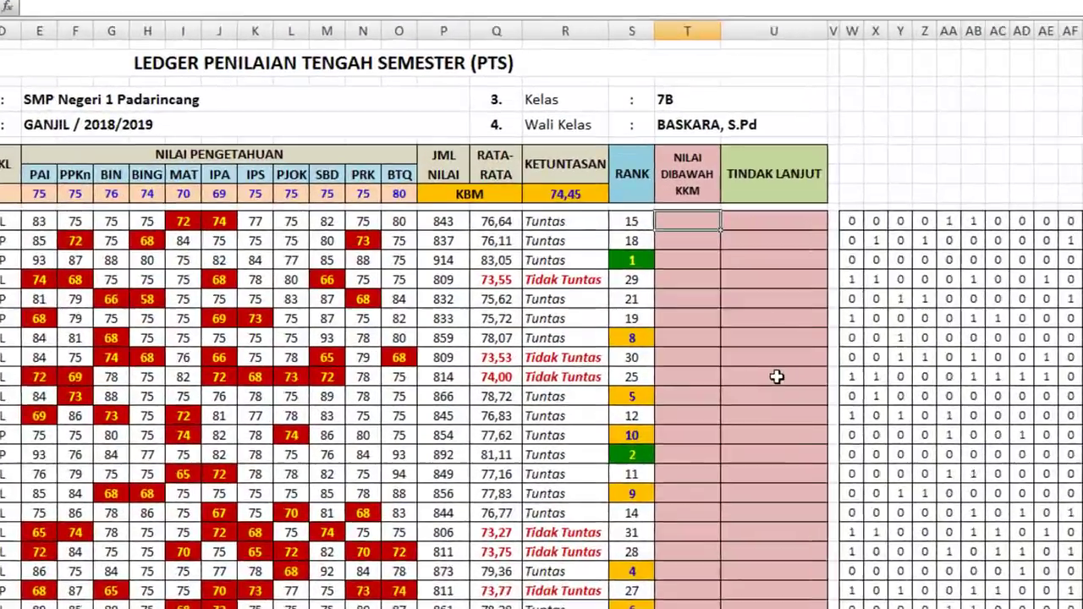
type("=SU")
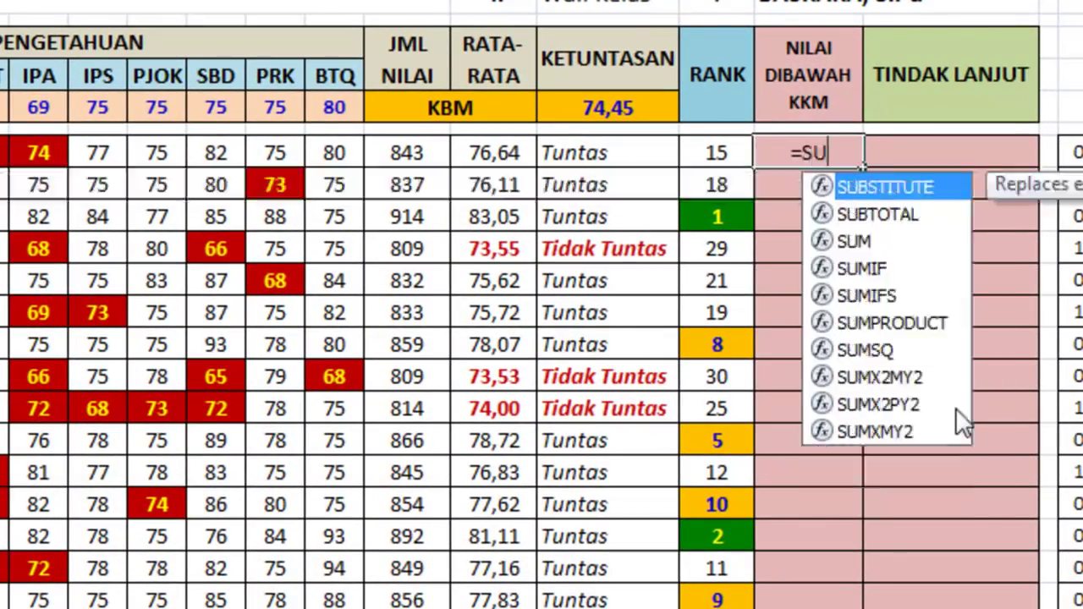
type("M(")
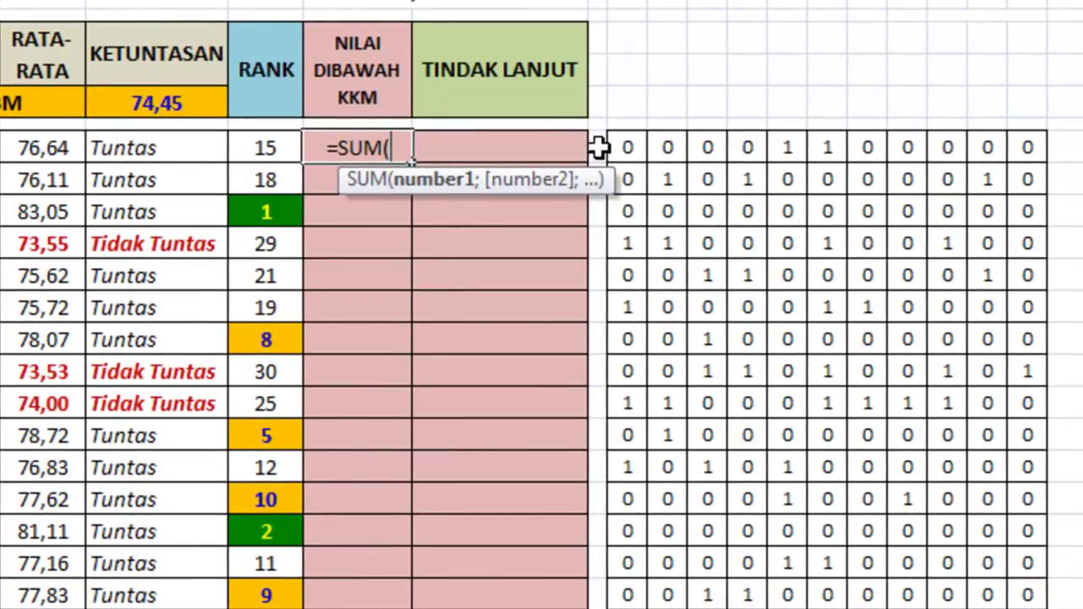
left_click_drag(627, 147, 1024, 147)
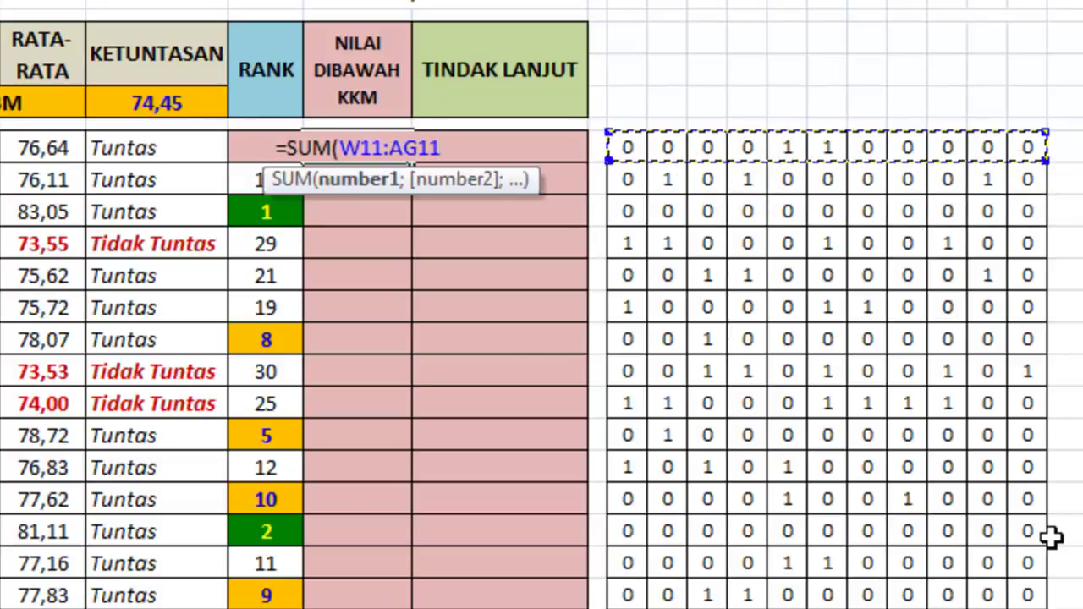
type(")")
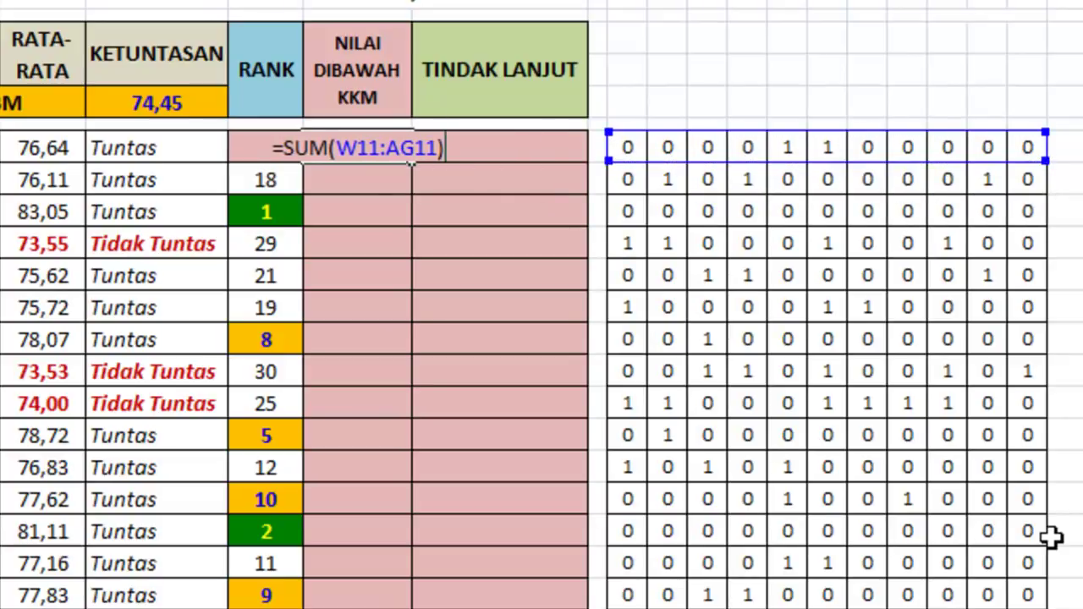
key("ctrl+Return")
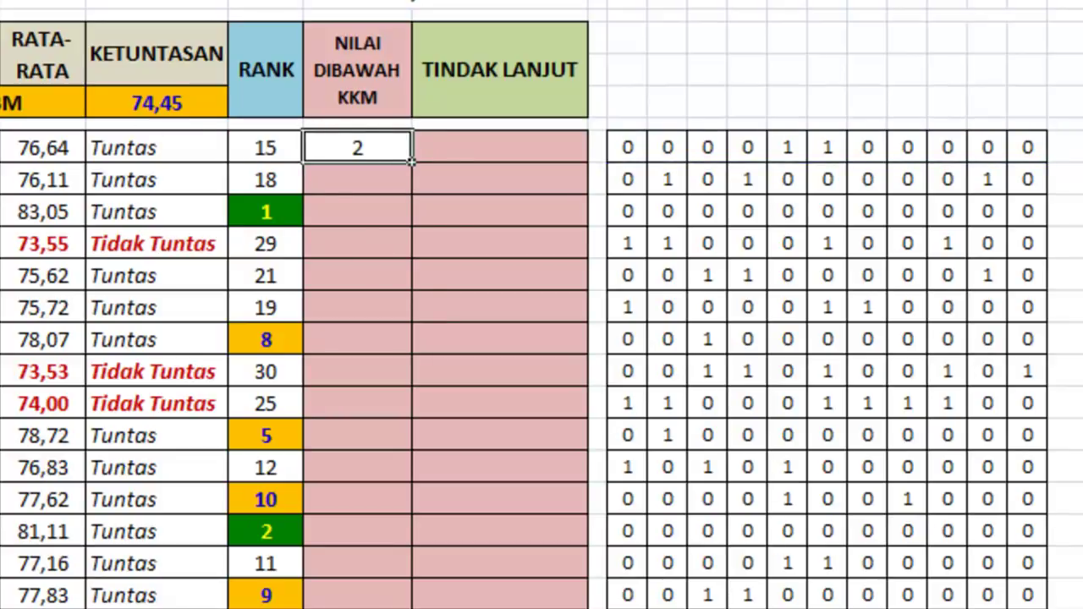
Make it =IF(P11="";"";SUM(W11:AG11)) and fill it down the NILAI DIBAWAH KKM column
key("F2")
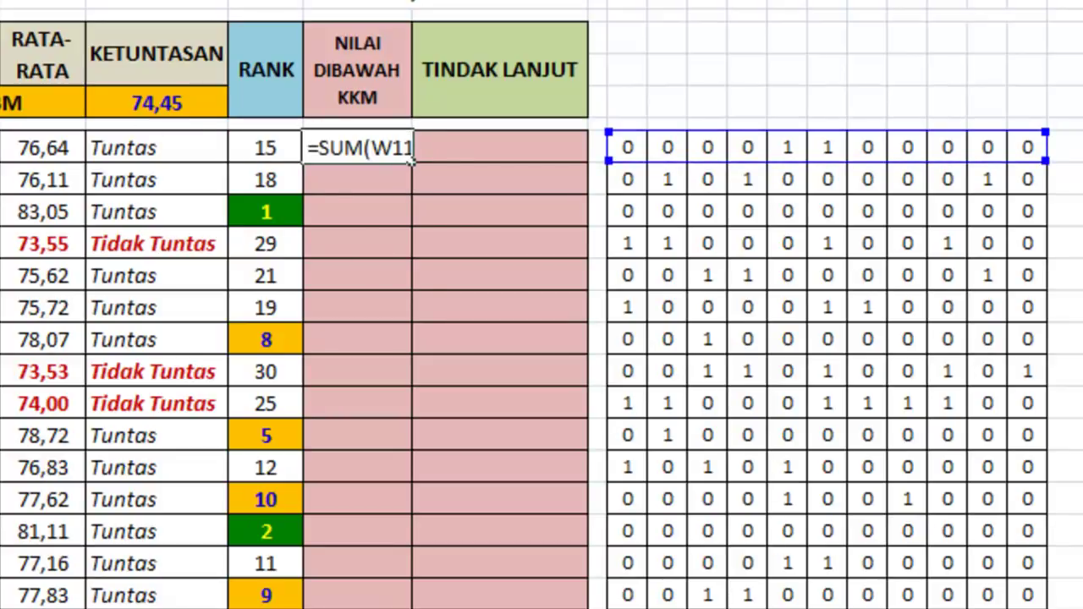
type("IF(")
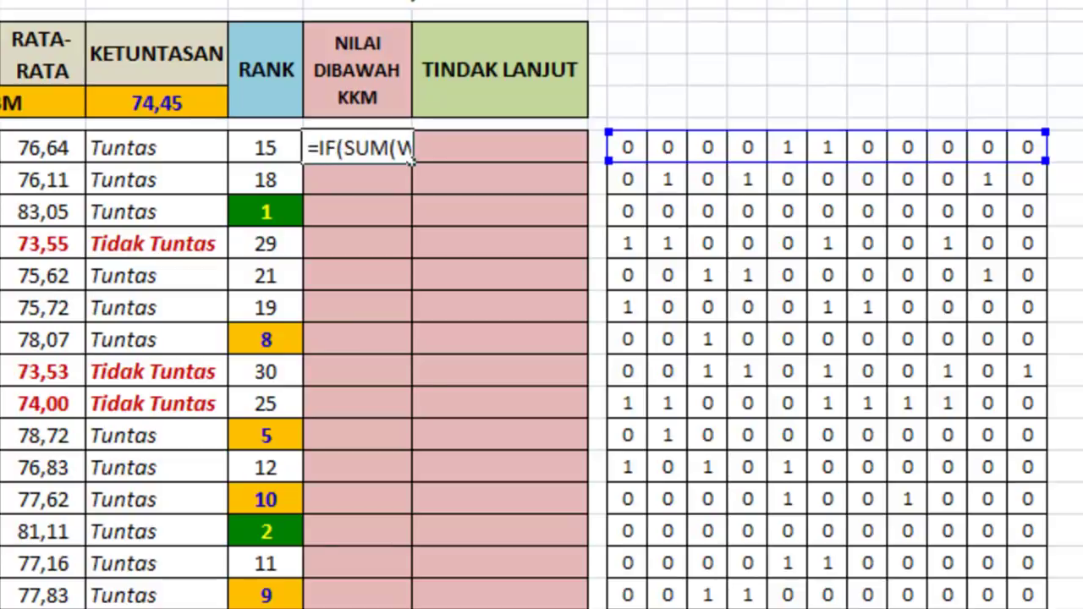
type("P11")
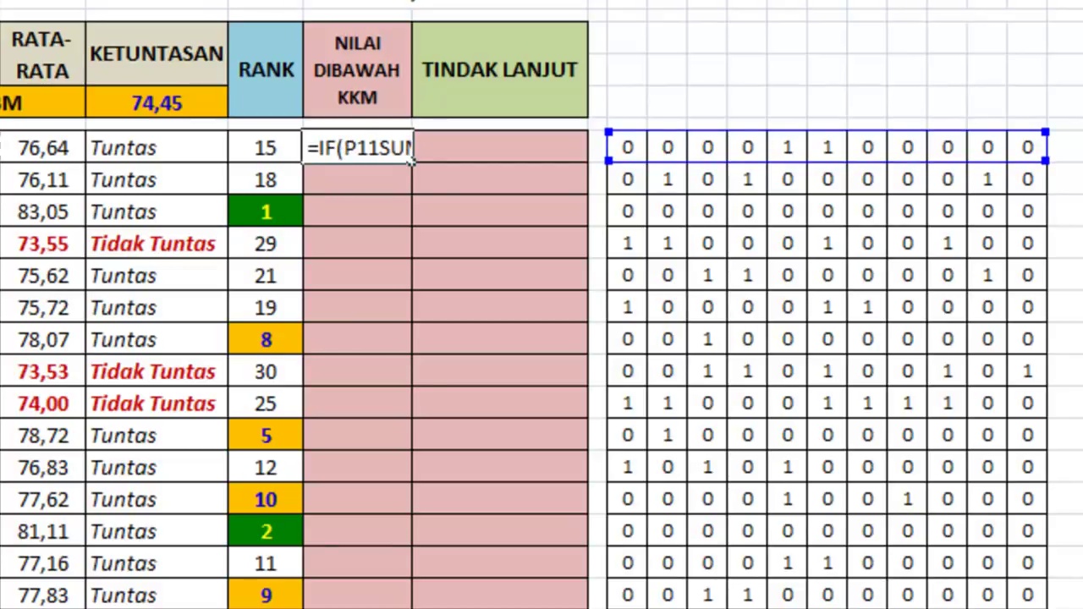
type("=\"\"")
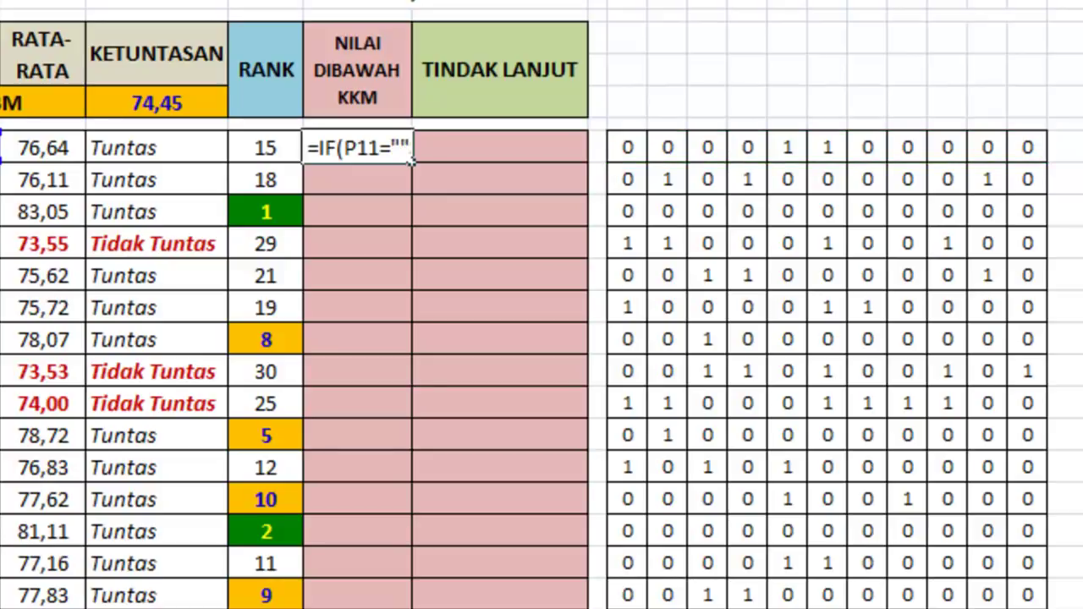
type(";\"\";")
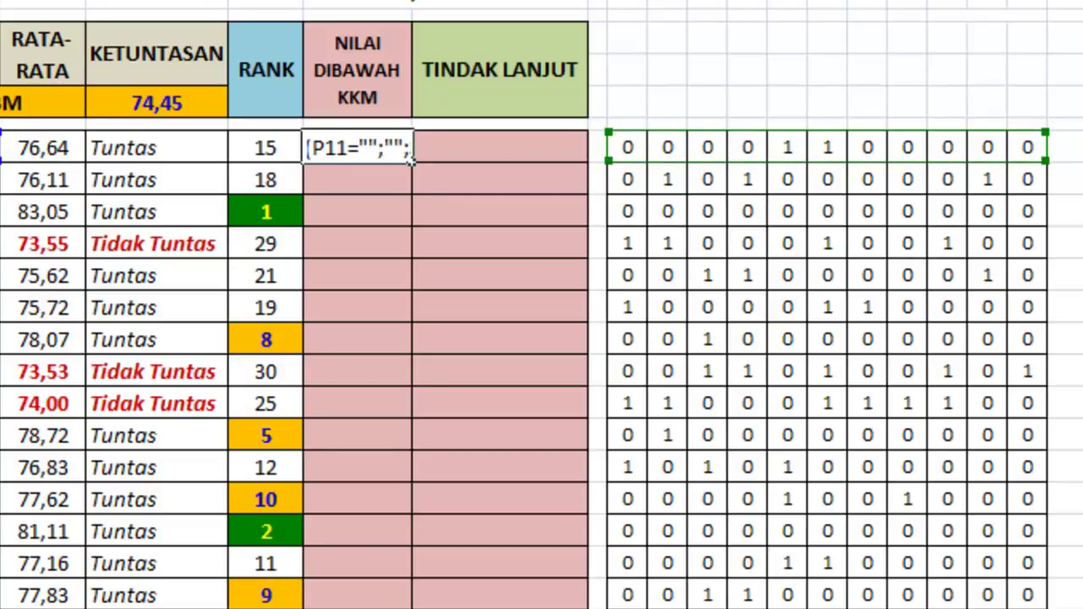
key("End")
type(")")
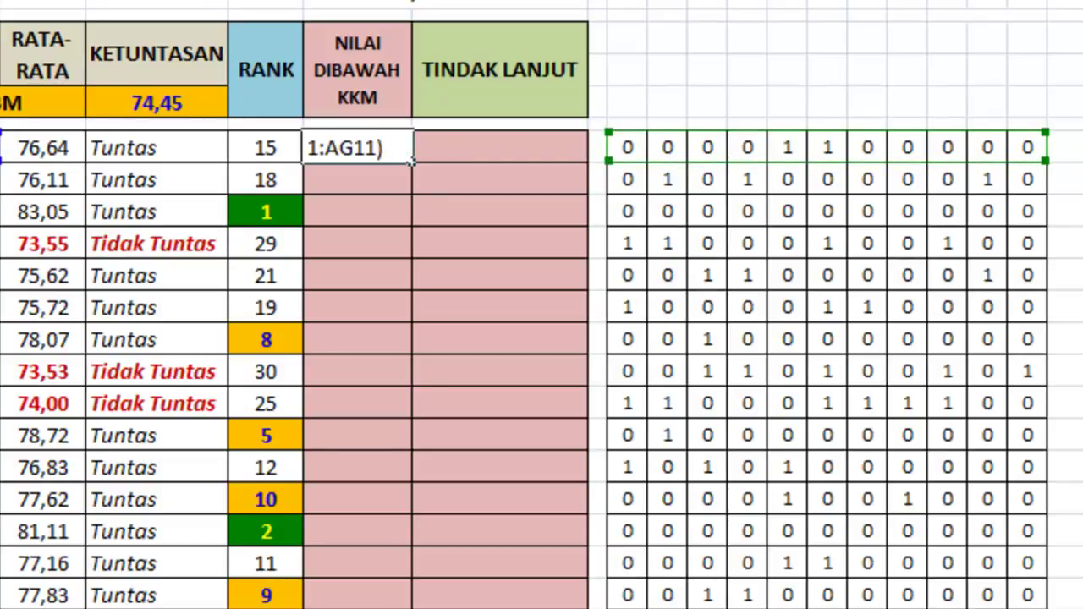
type(")")
key("Return")
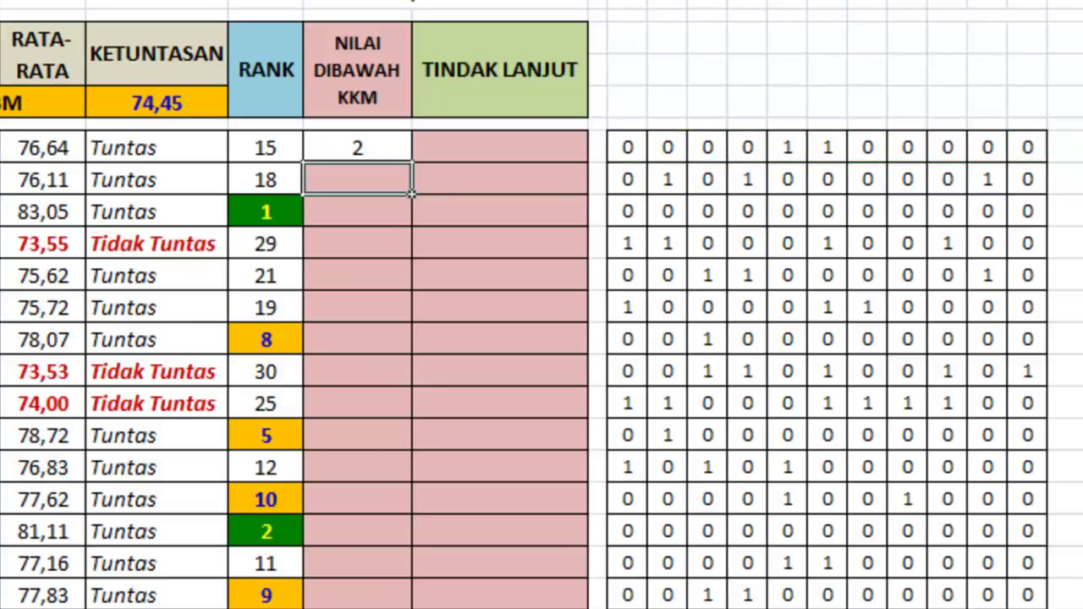
left_click(362, 148)
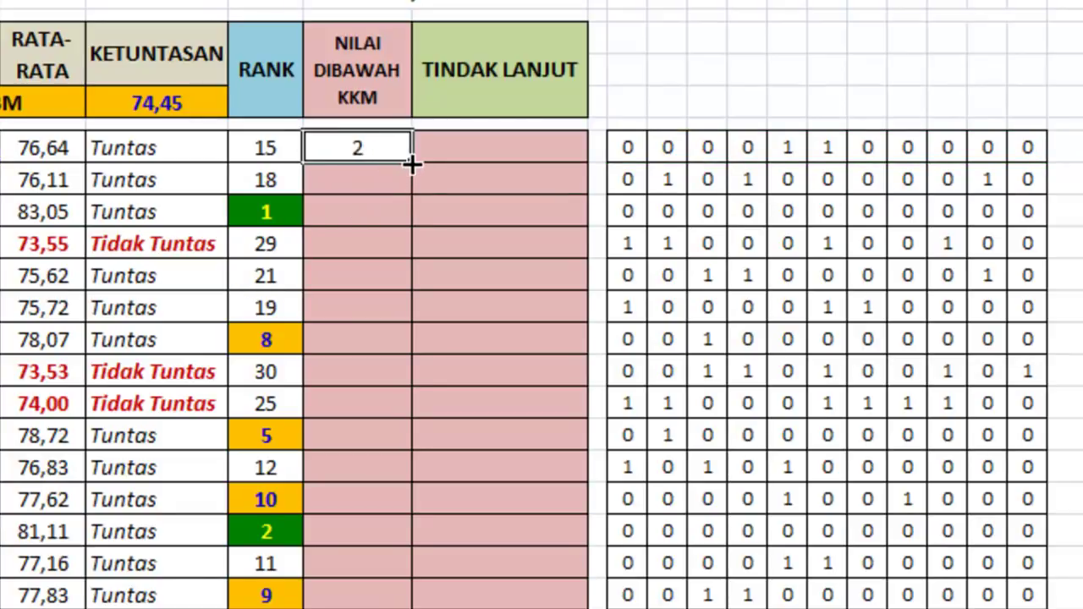
left_click_drag(412, 165, 404, 546)
scroll(514, 454, "up", 5)
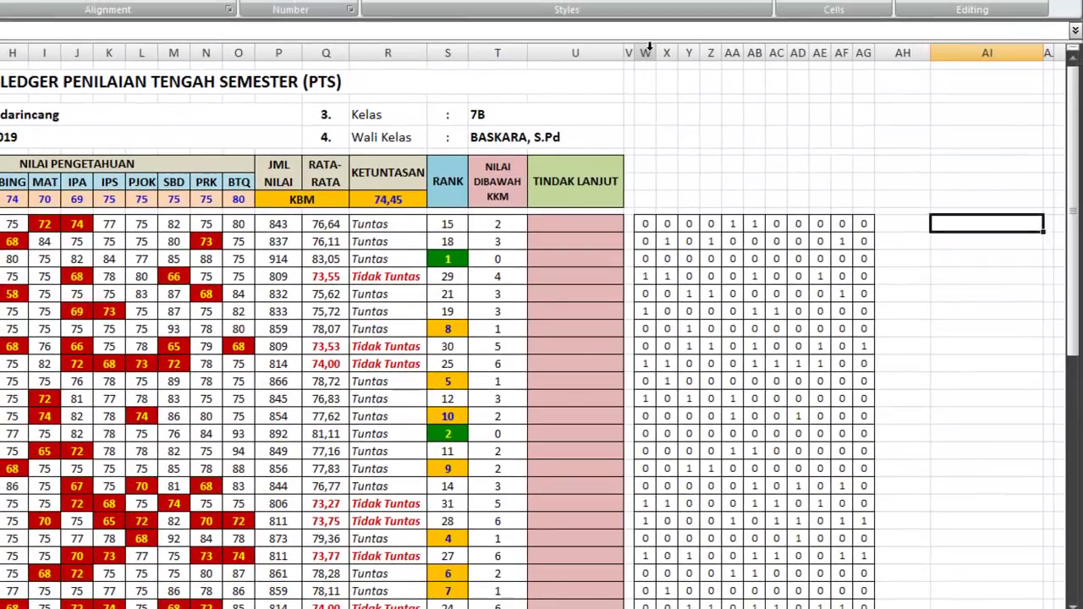
Select helper columns W through AG and hide them
left_click(646, 53)
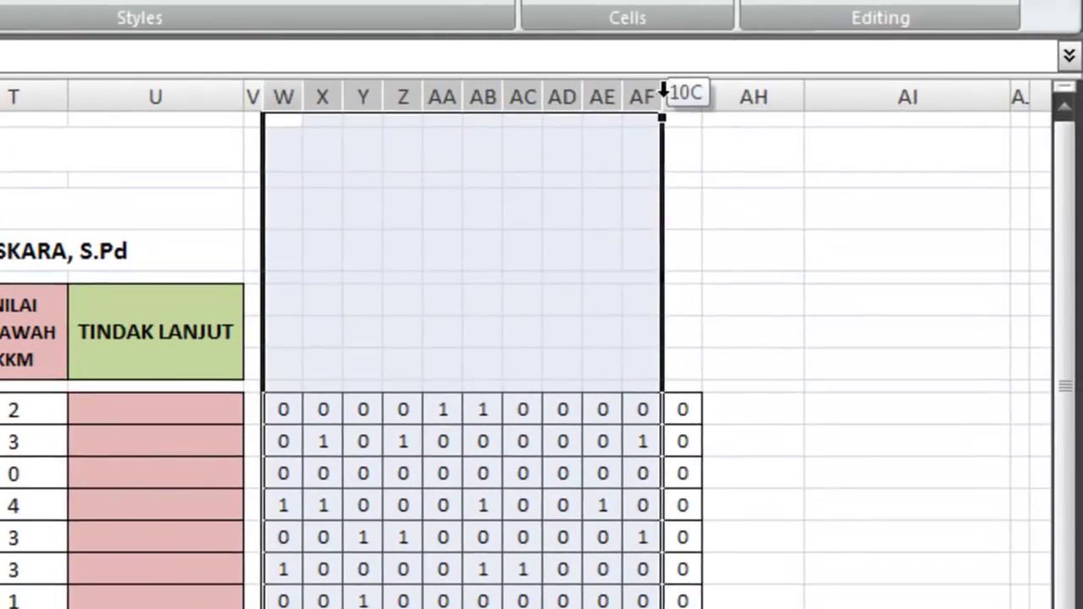
left_click_drag(649, 49, 863, 52)
left_click_drag(681, 90, 681, 90)
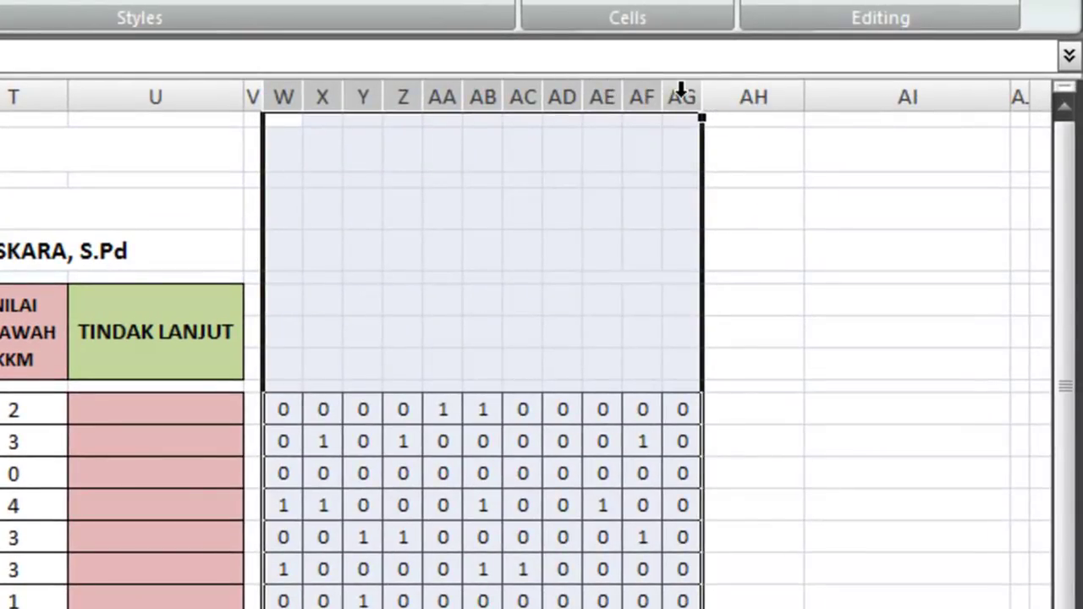
right_click(681, 90)
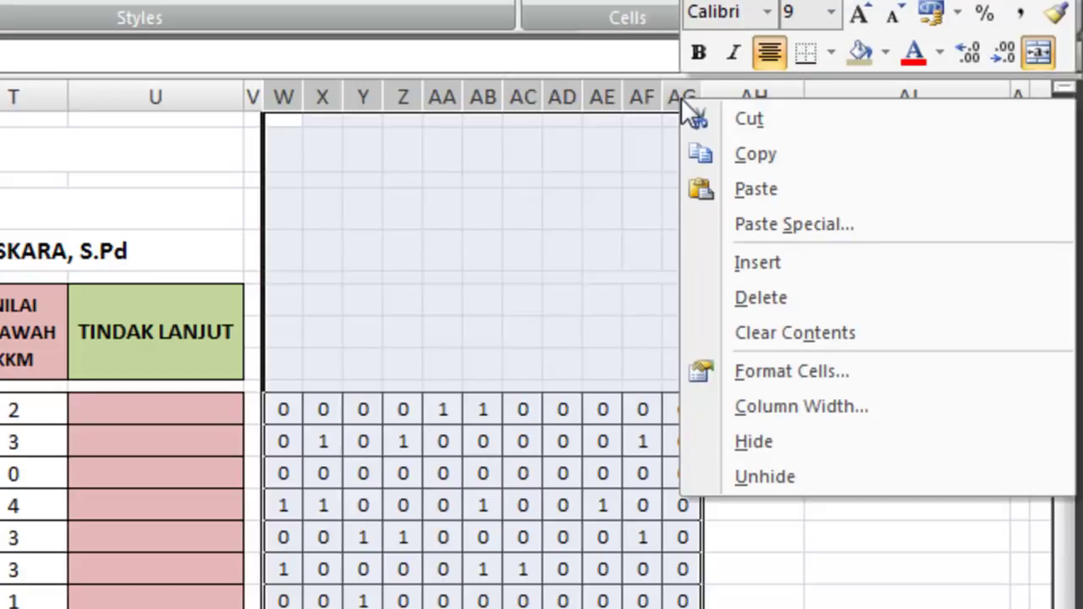
left_click(780, 437)
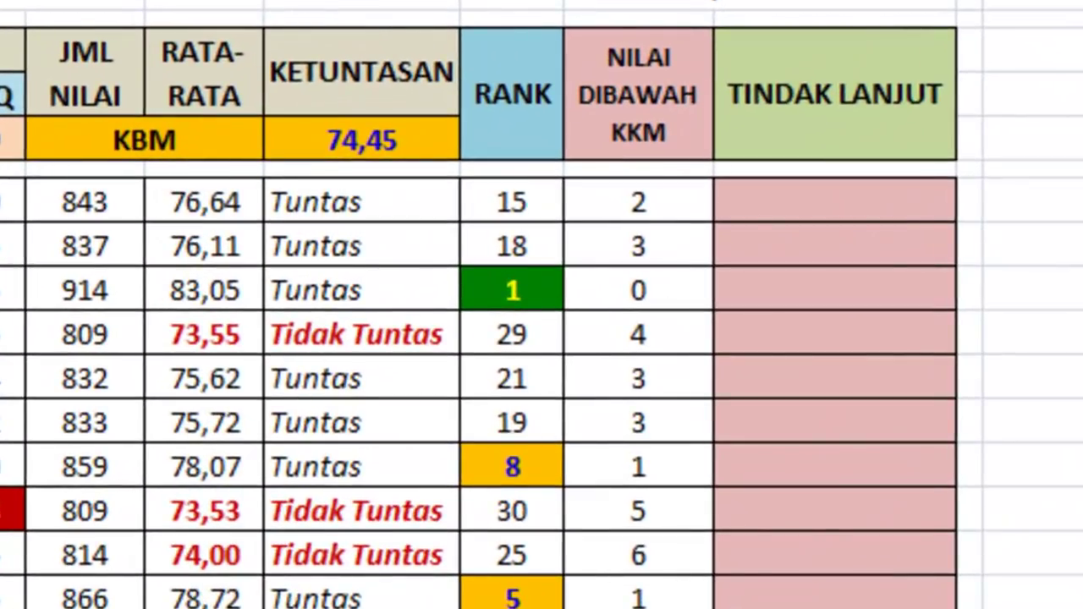
left_click(792, 198)
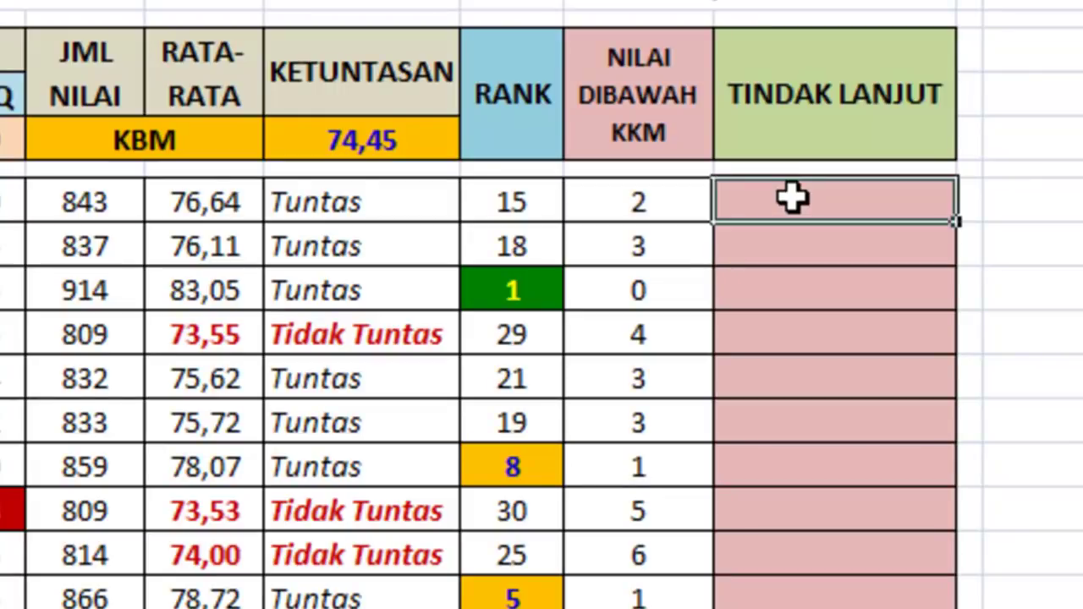
left_click(347, 200)
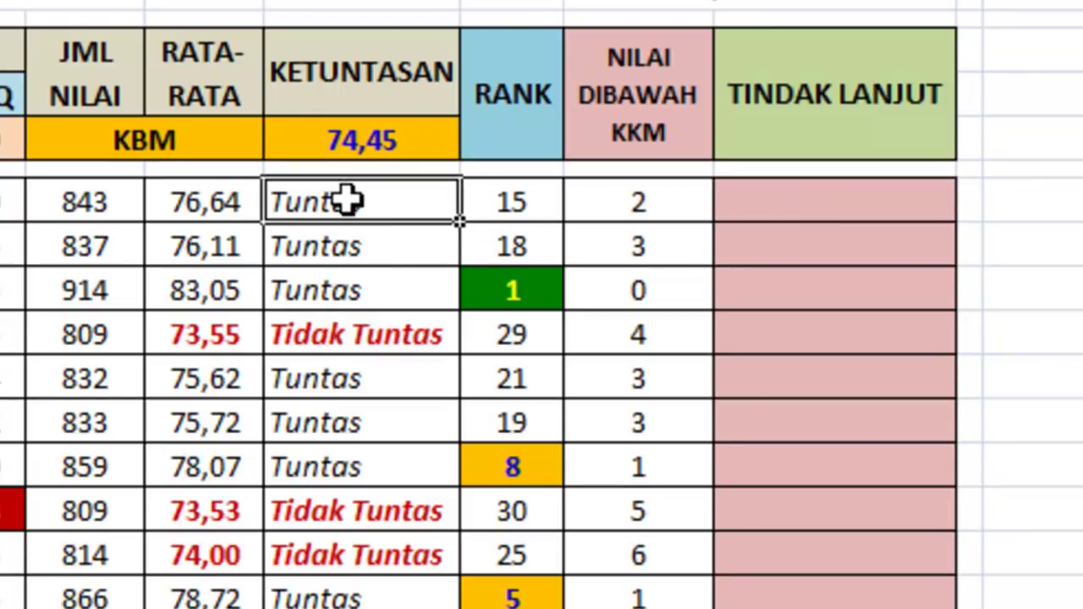
left_click(355, 346)
left_click(355, 210)
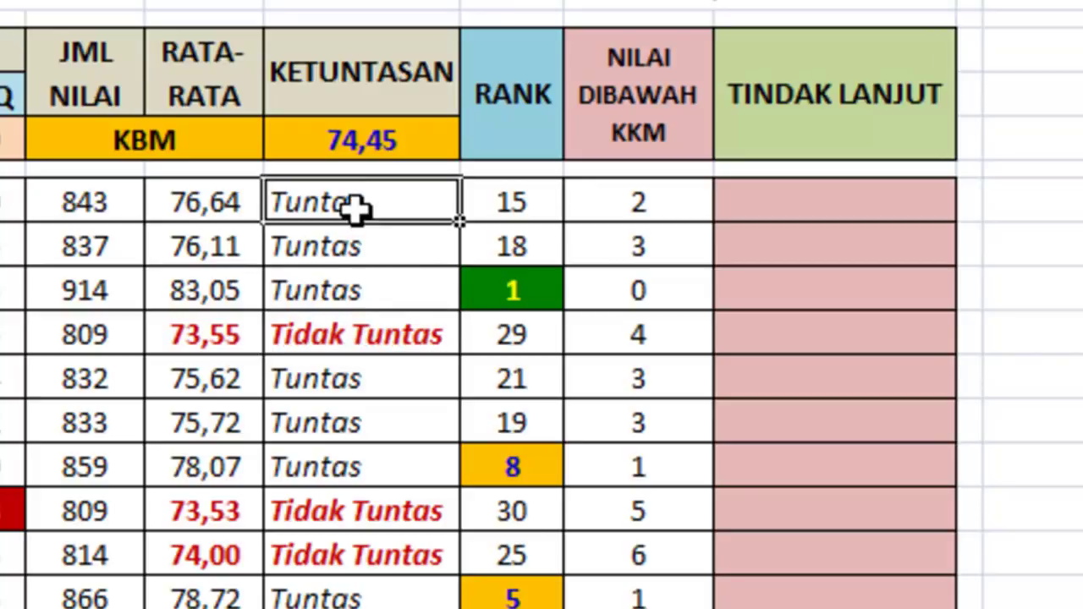
left_click(357, 338)
left_click(872, 106)
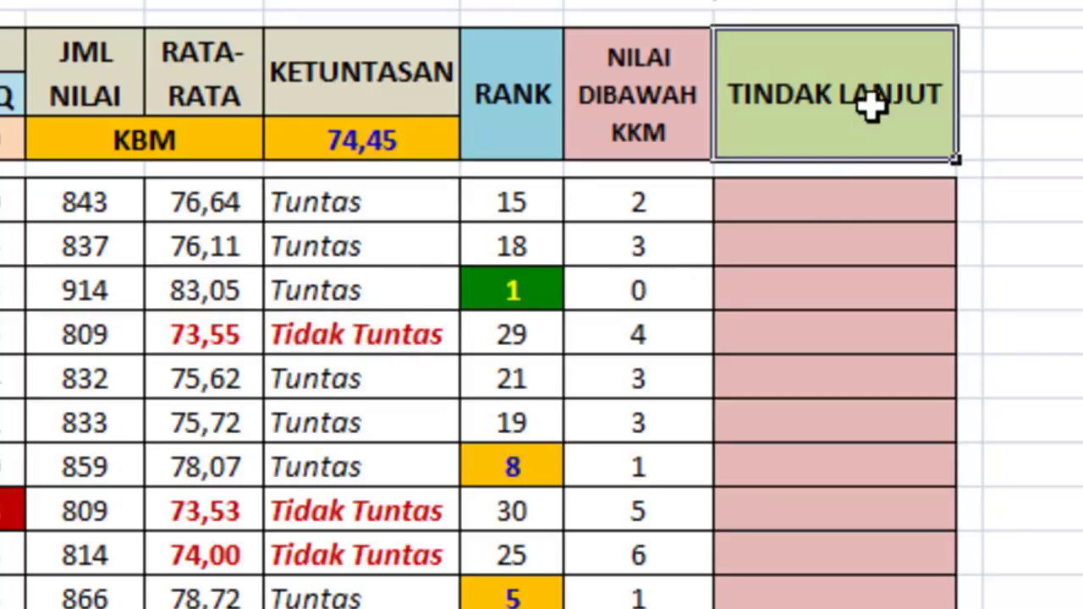
left_click(908, 211)
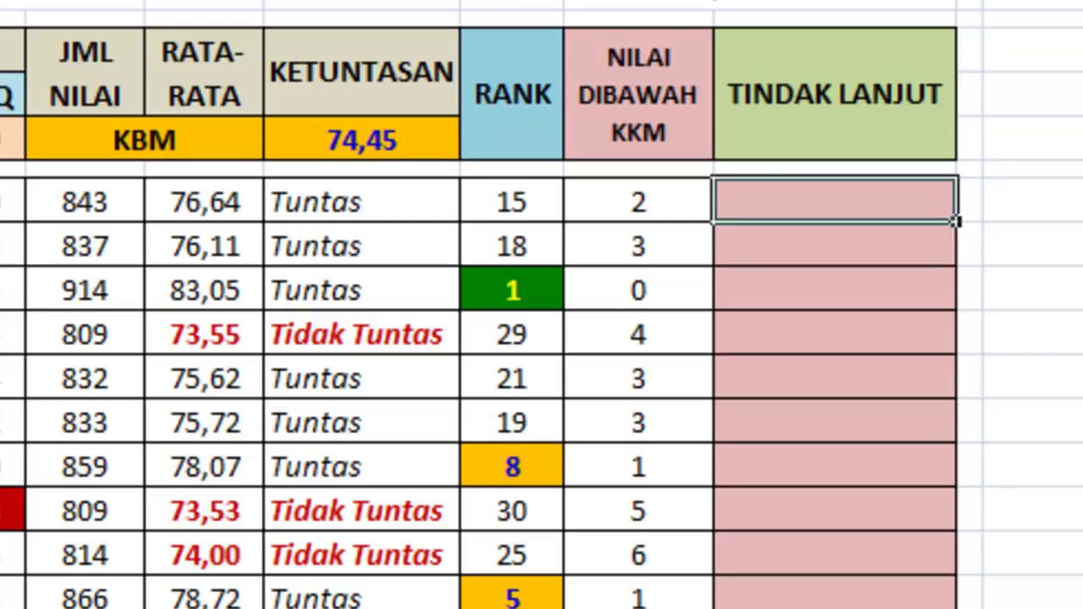
left_click(328, 203)
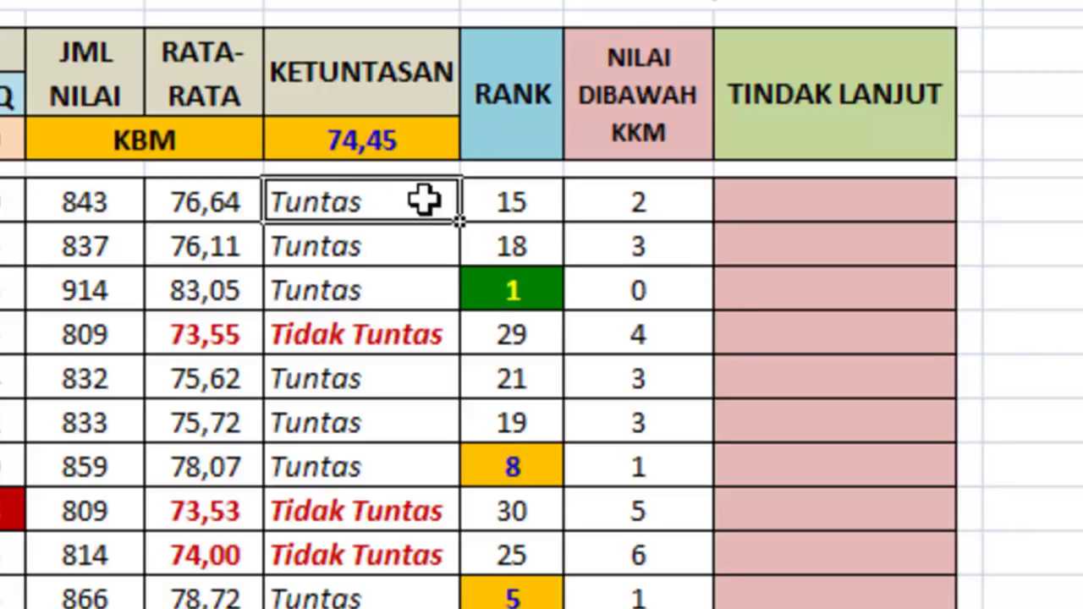
left_click(399, 335)
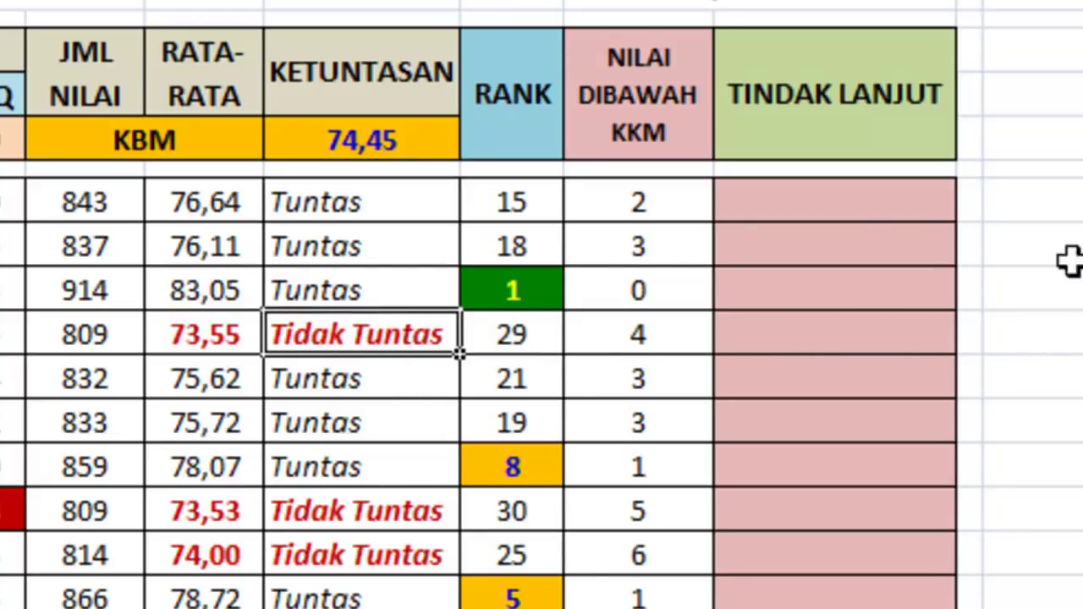
left_click(876, 204)
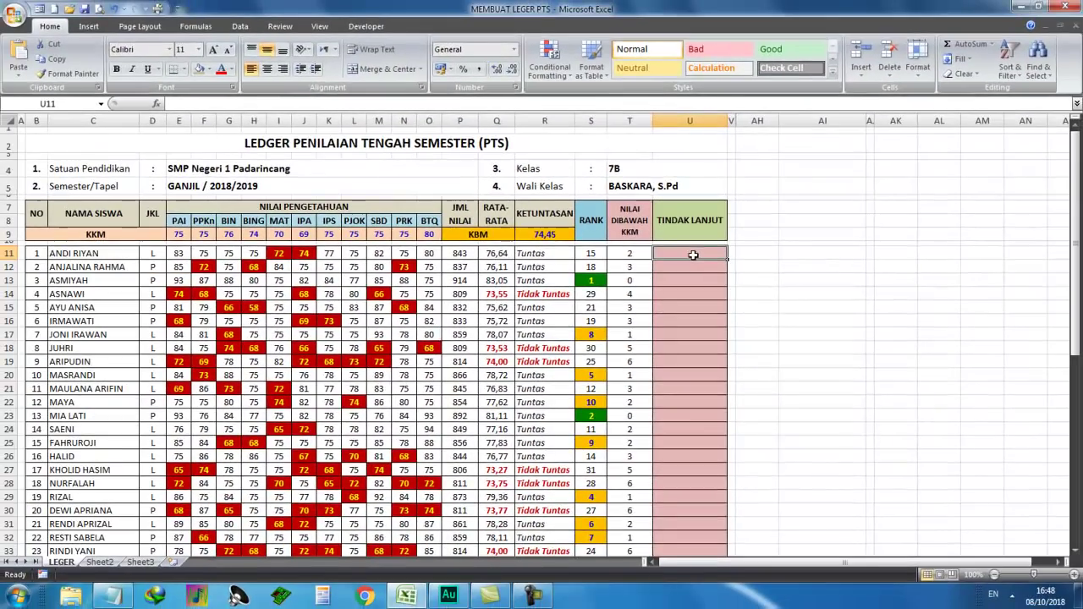
Copy the IF(R11="Tuntas";"Pengayaan";"Remidial") line from the RUMUS LEGER 2 notes
left_click(121, 599)
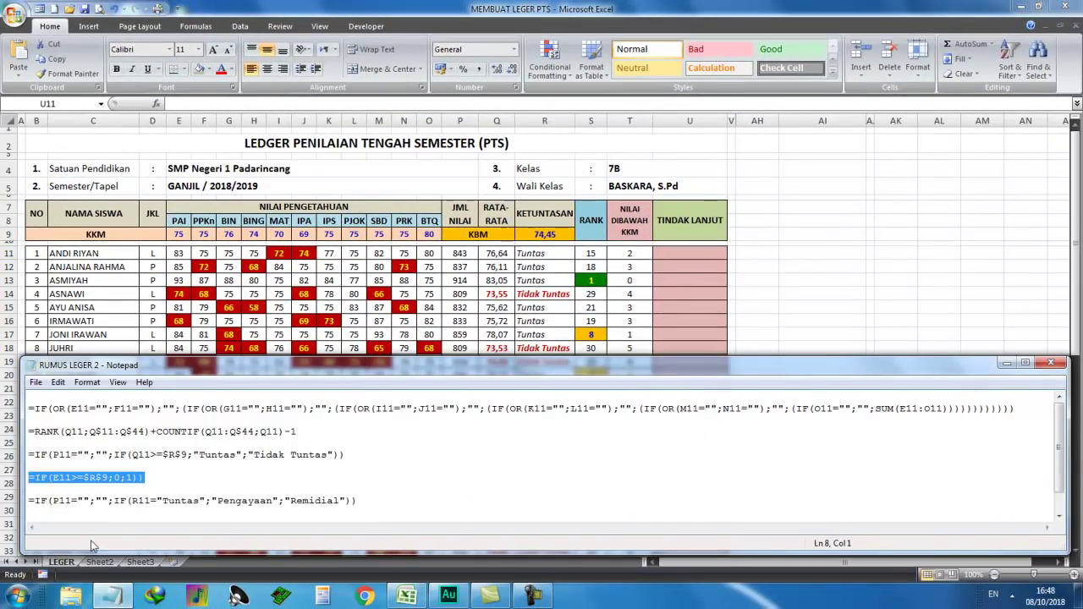
left_click_drag(28, 500, 347, 500)
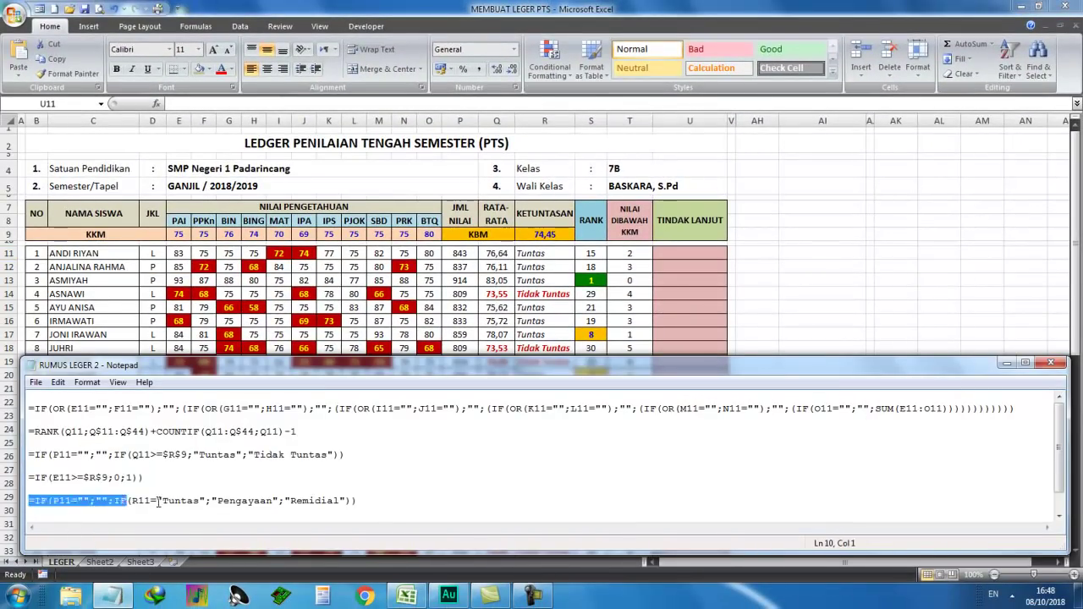
right_click(347, 500)
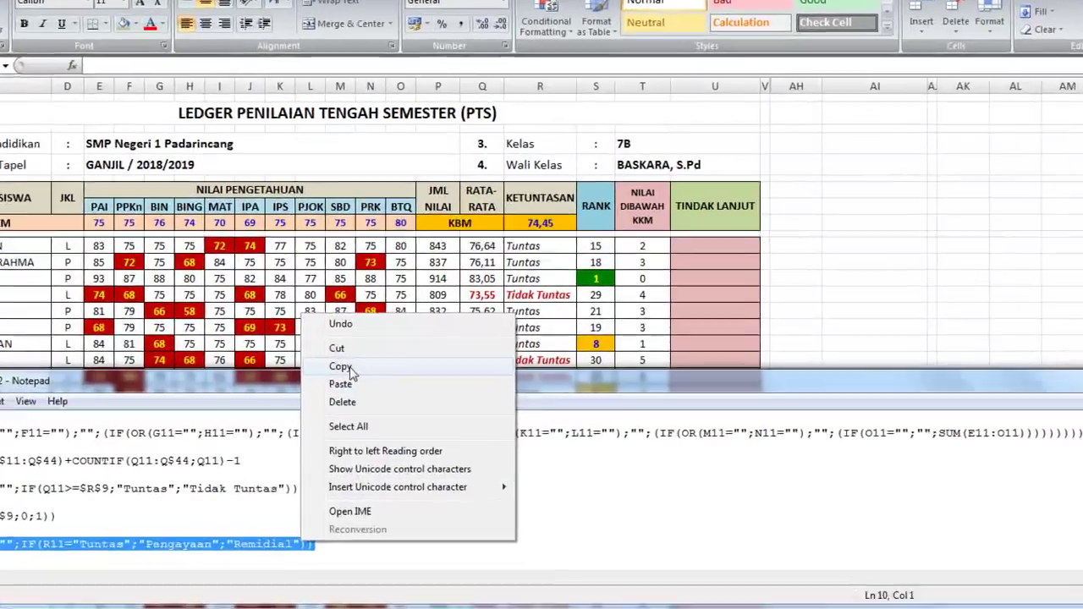
left_click(381, 354)
left_click(690, 253)
Paste the follow-up formula into U11 so the Tuntas student shows Pengayaan
right_click(866, 201)
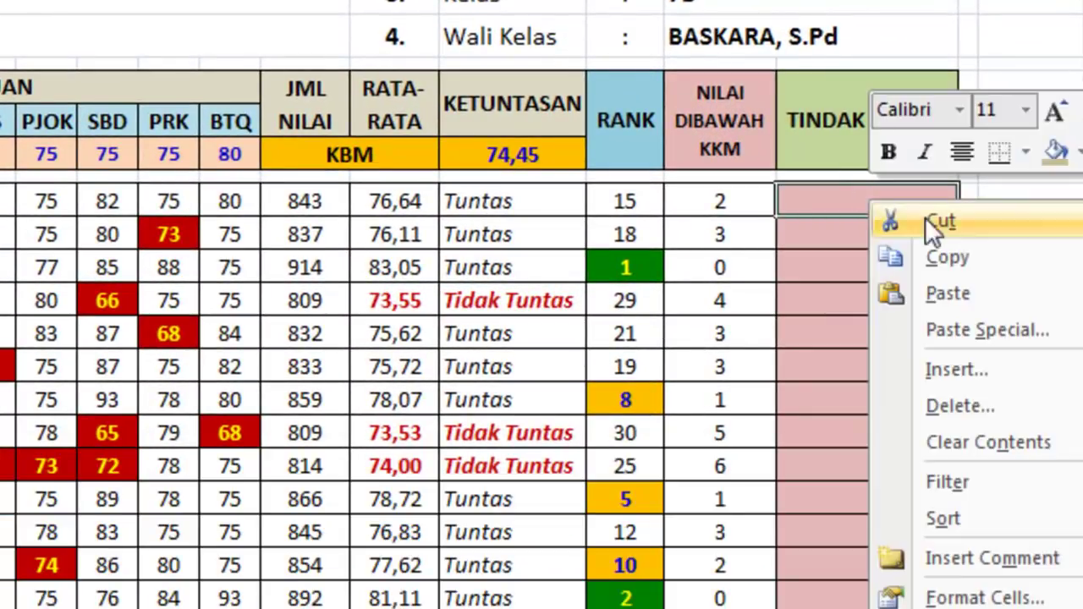
left_click(961, 290)
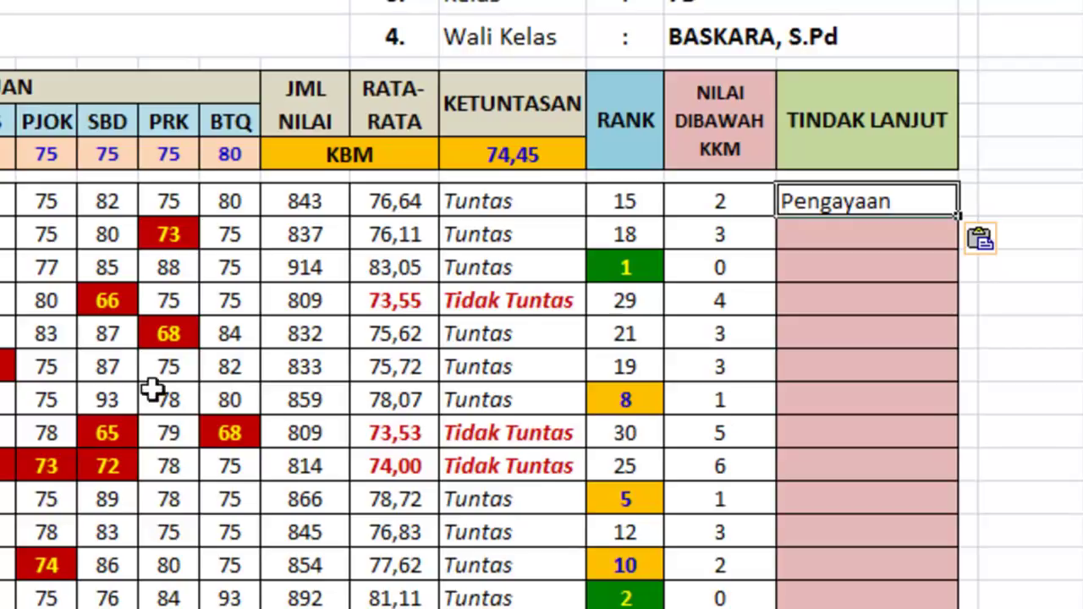
left_click(508, 203)
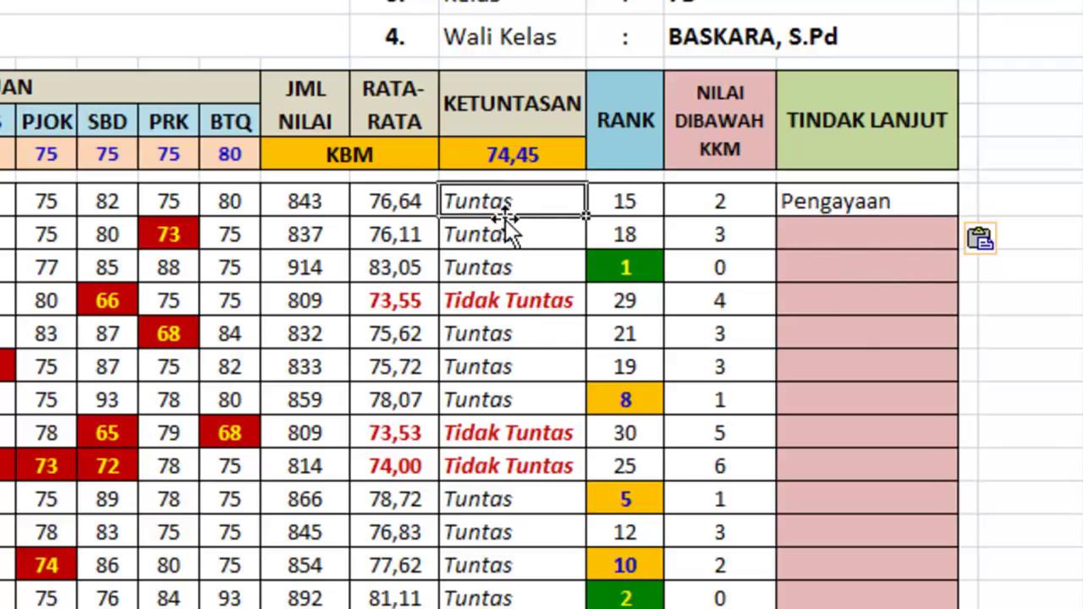
left_click(910, 200)
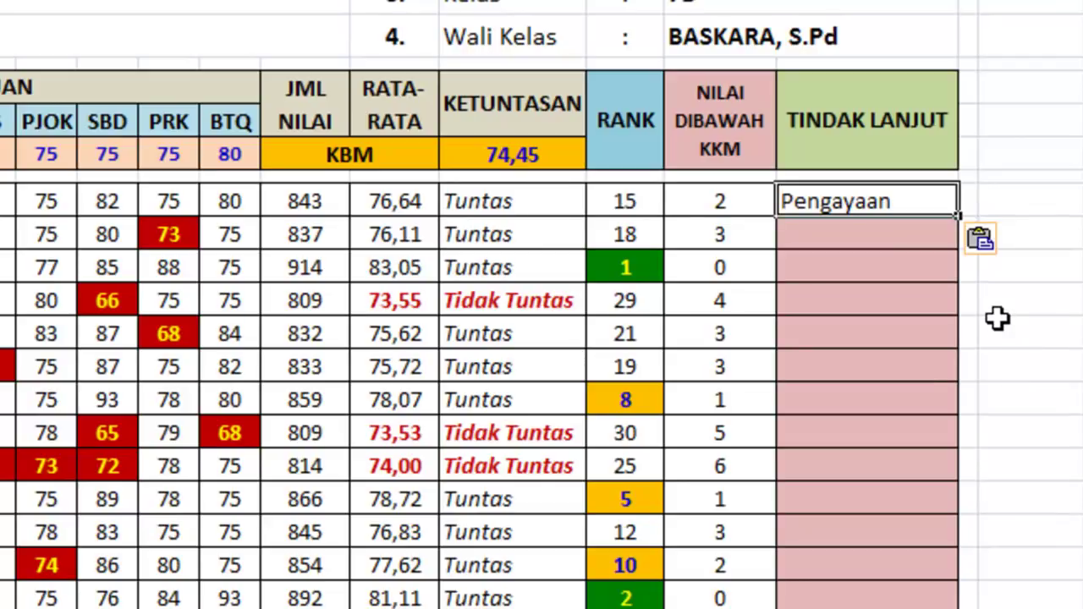
Test the formulas by clearing and re-entering the first student's PRK grade 75
left_click(8, 207)
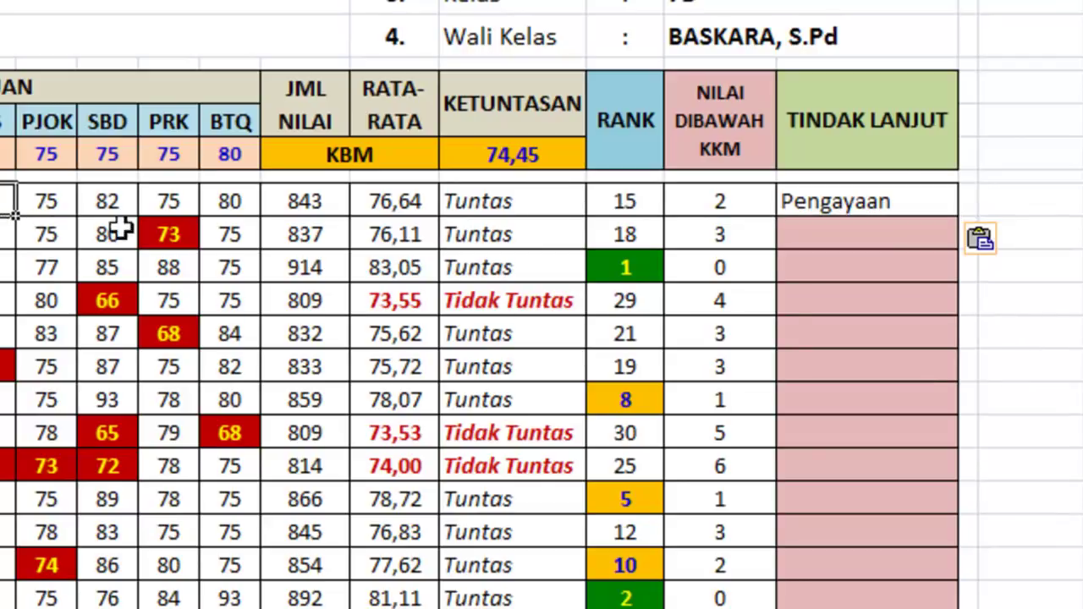
left_click(168, 200)
key("Delete")
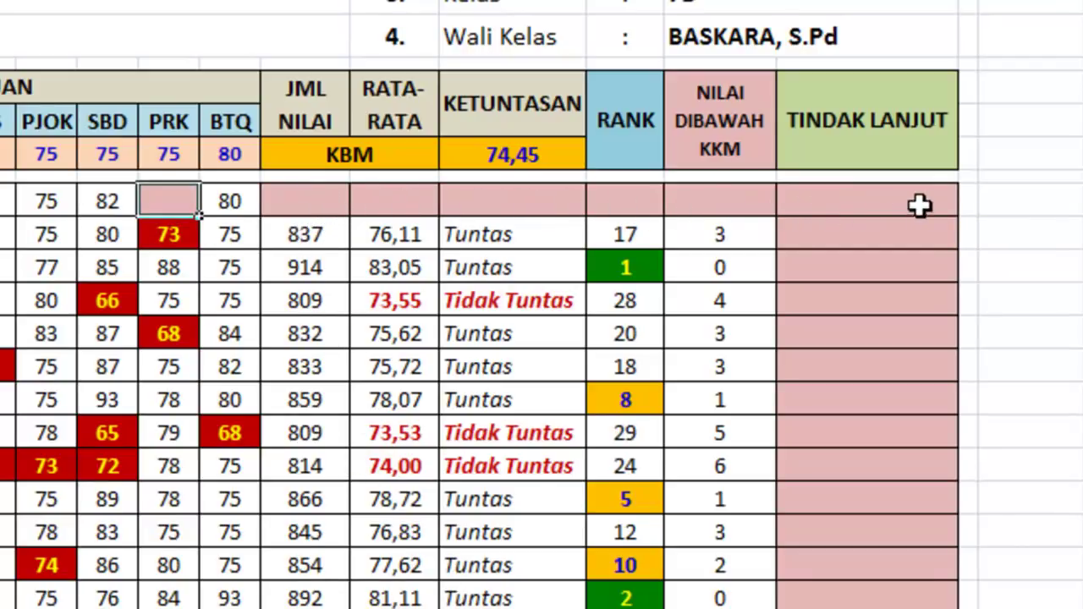
type("75")
key("ctrl+Return")
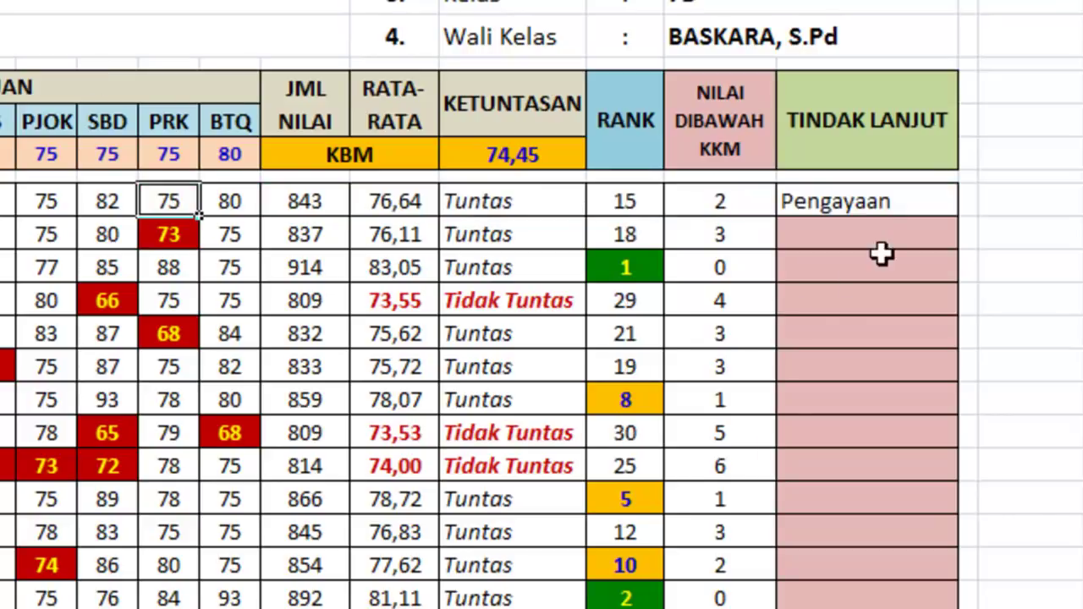
Copy U11's formula down to the last student, giving Pengayaan or Remidial per row
left_click(880, 200)
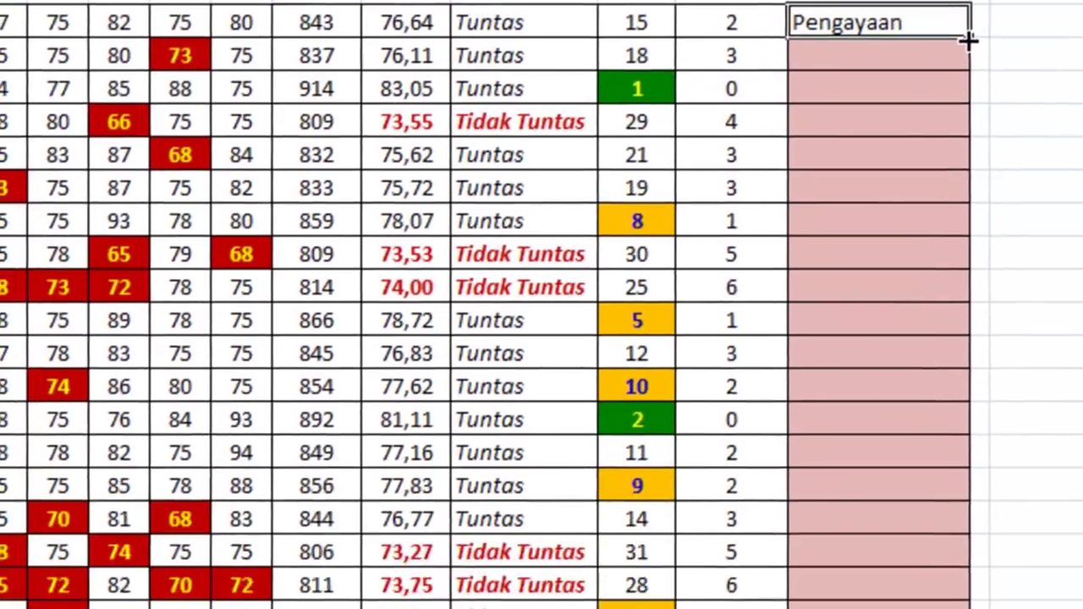
left_click_drag(968, 39, 954, 504)
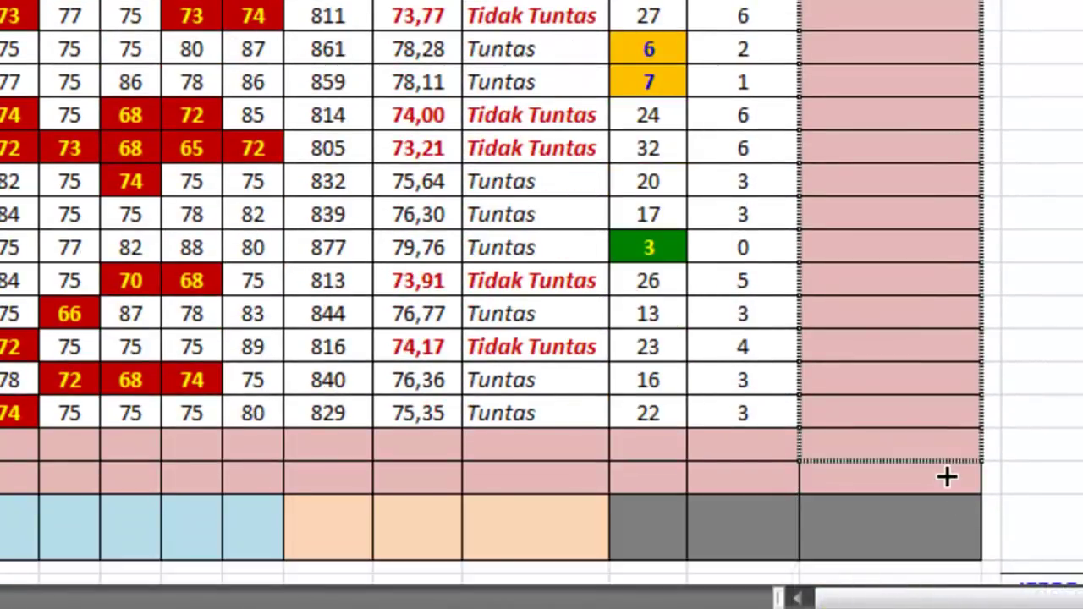
left_click_drag(954, 503, 948, 490)
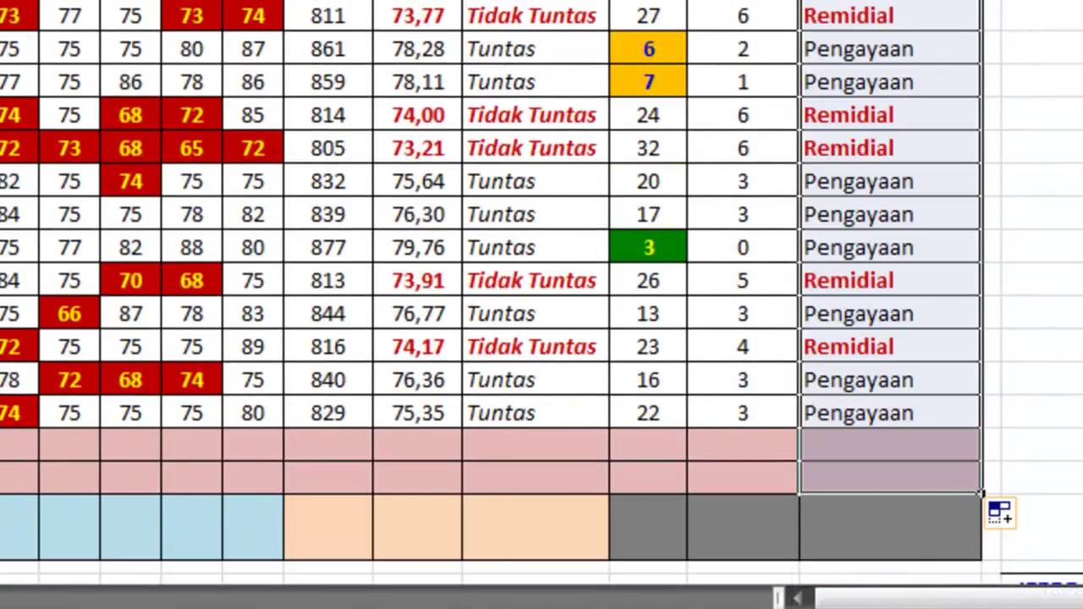
scroll(542, 296, "up", 5)
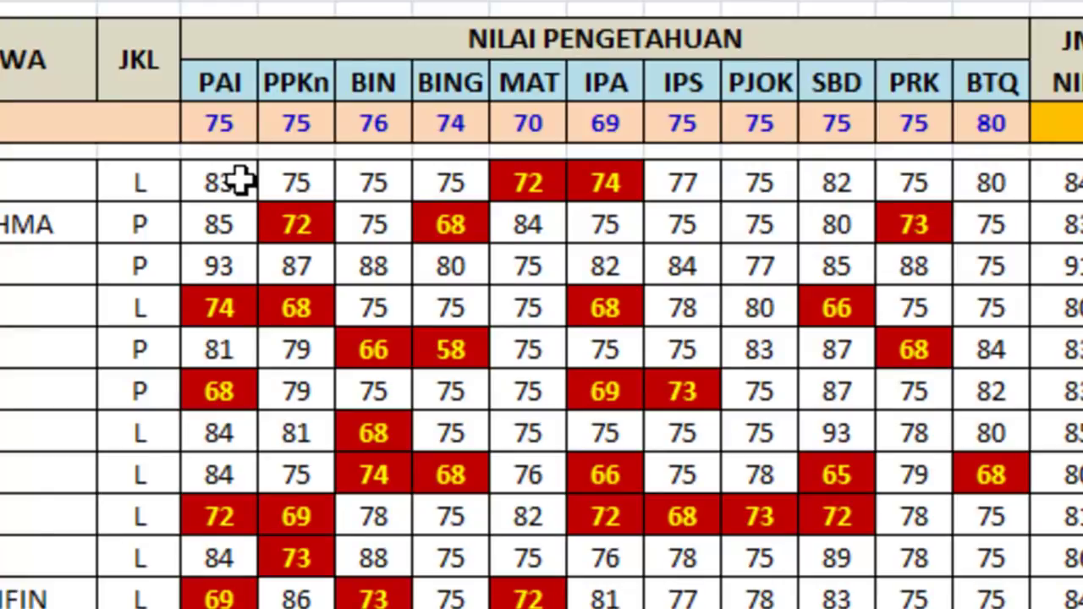
left_click(242, 179)
left_click(546, 179)
left_click(618, 178)
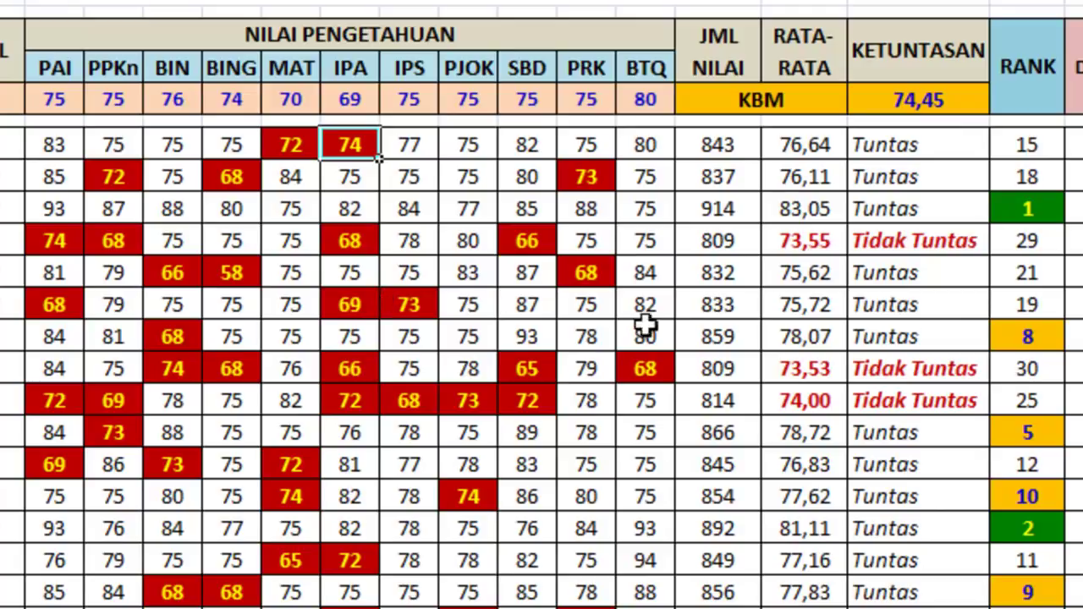
left_click(817, 38)
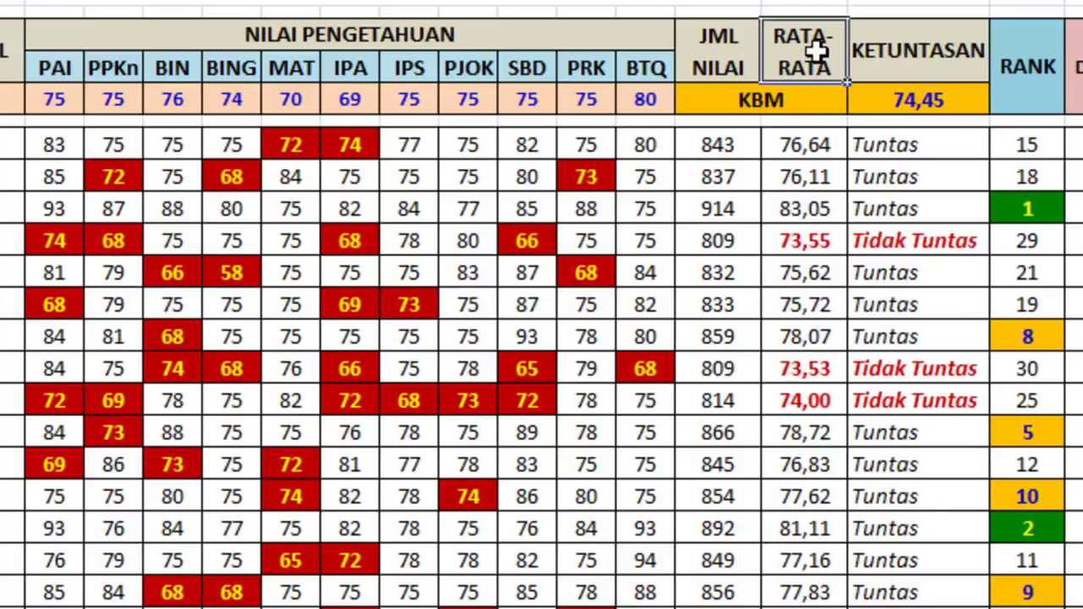
left_click(815, 245)
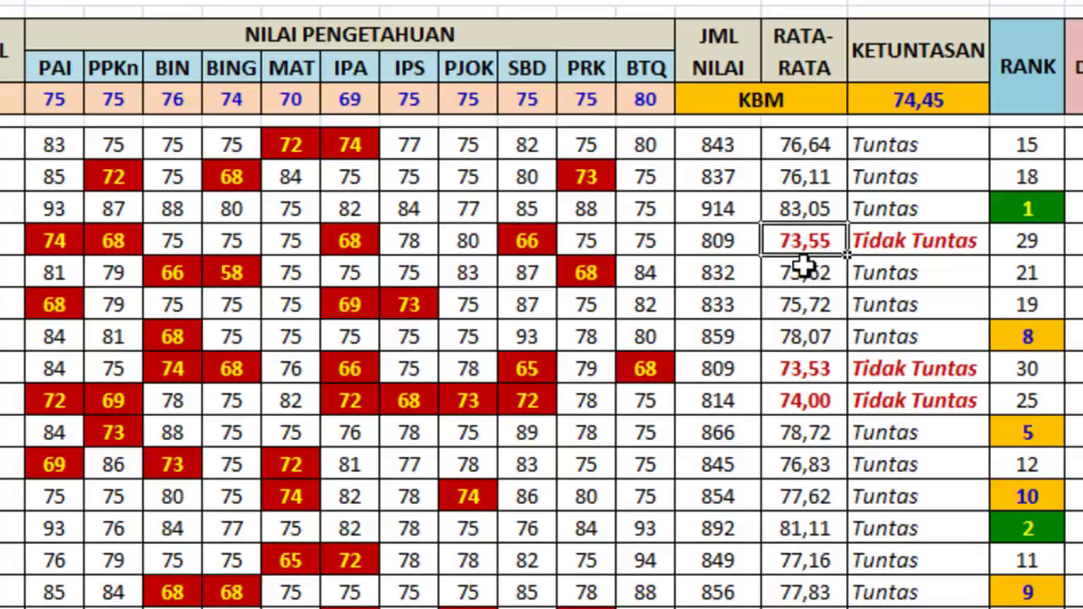
left_click(925, 50)
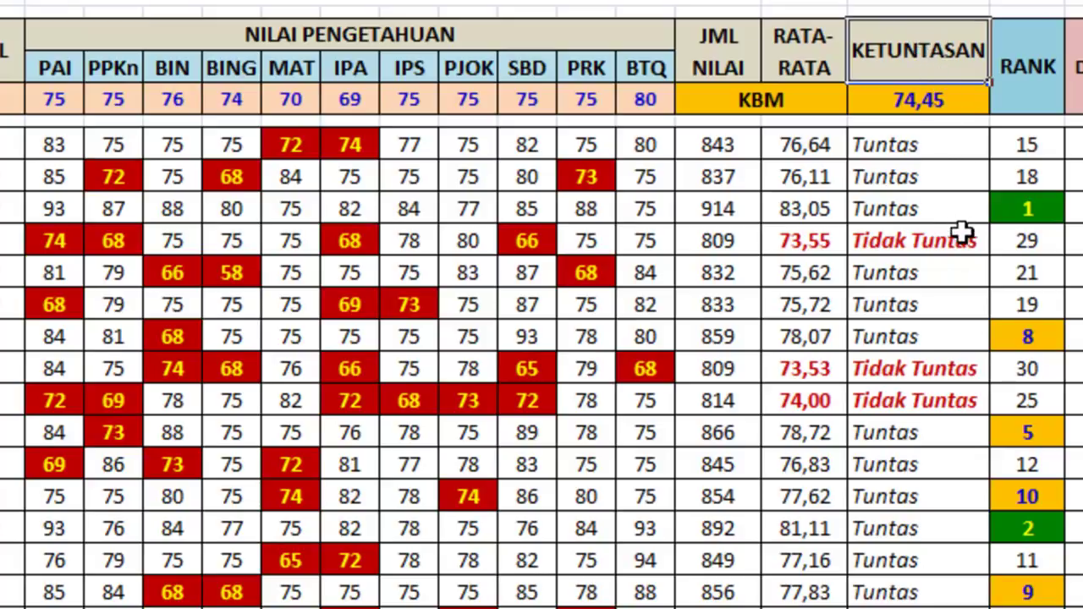
left_click(878, 142)
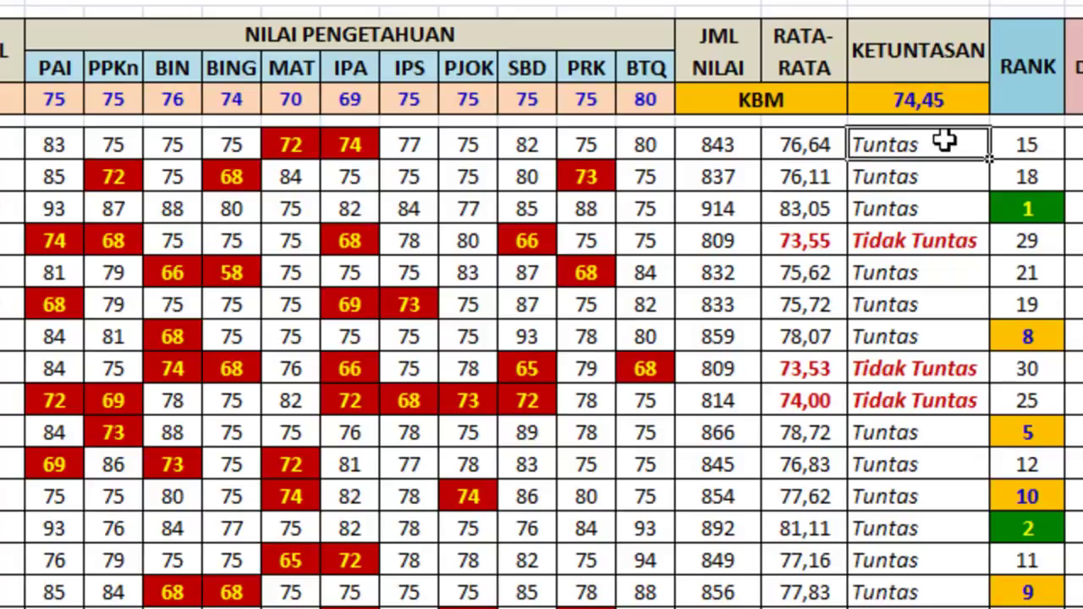
left_click(956, 237)
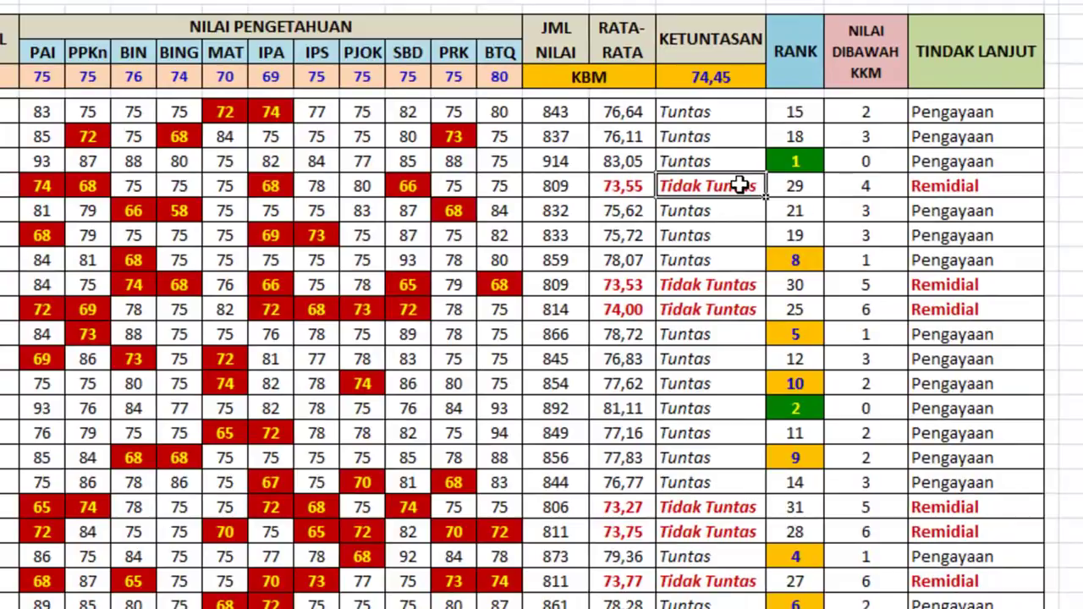
left_click(796, 52)
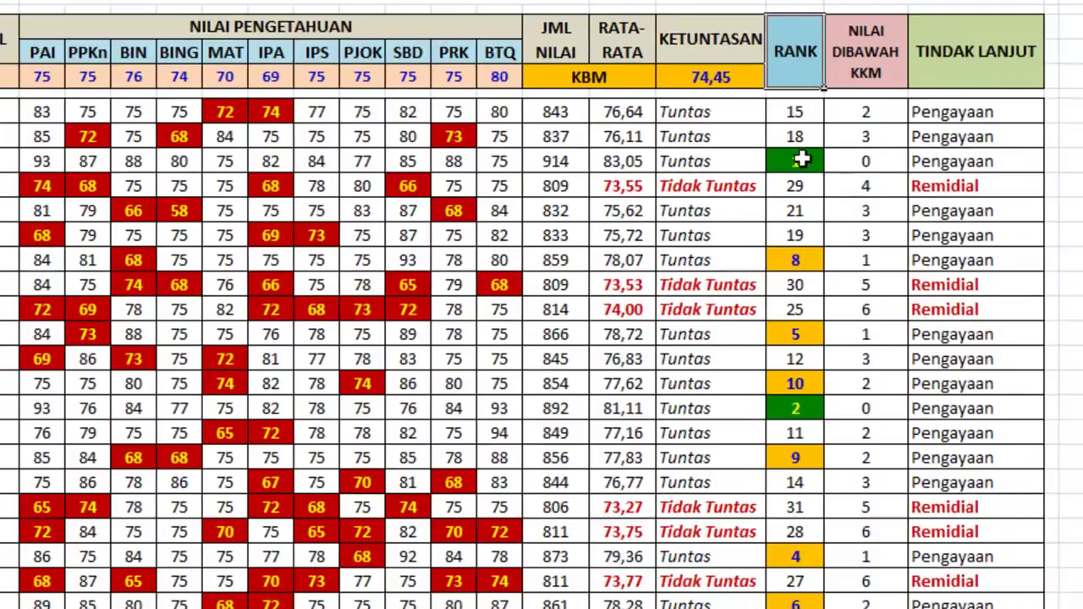
scroll(800, 407, "down", 5)
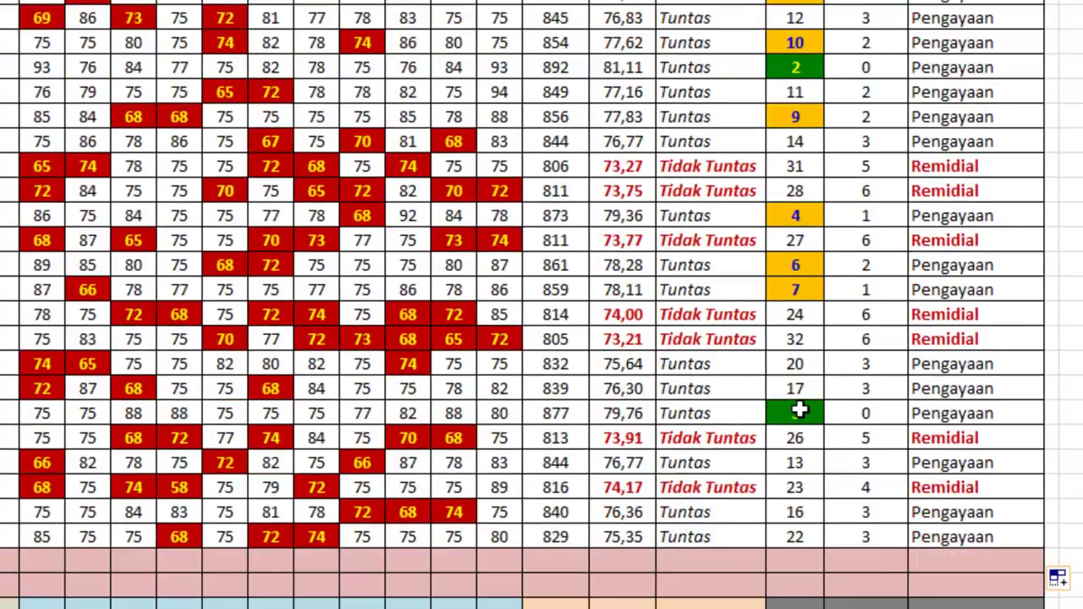
left_click(798, 411)
scroll(804, 408, "up", 2)
scroll(815, 378, "up", 3)
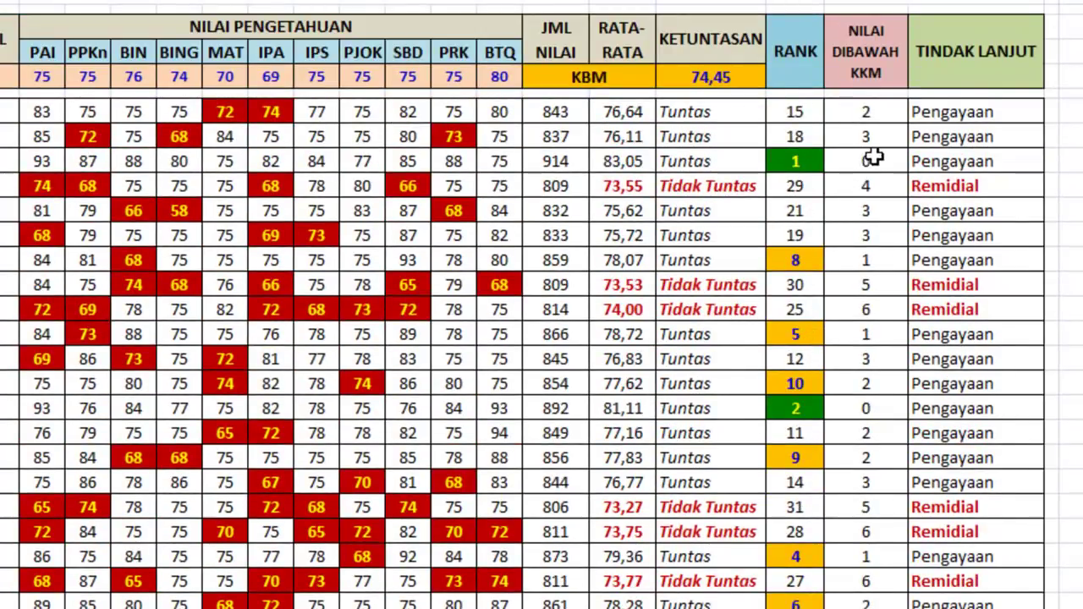
left_click(988, 68)
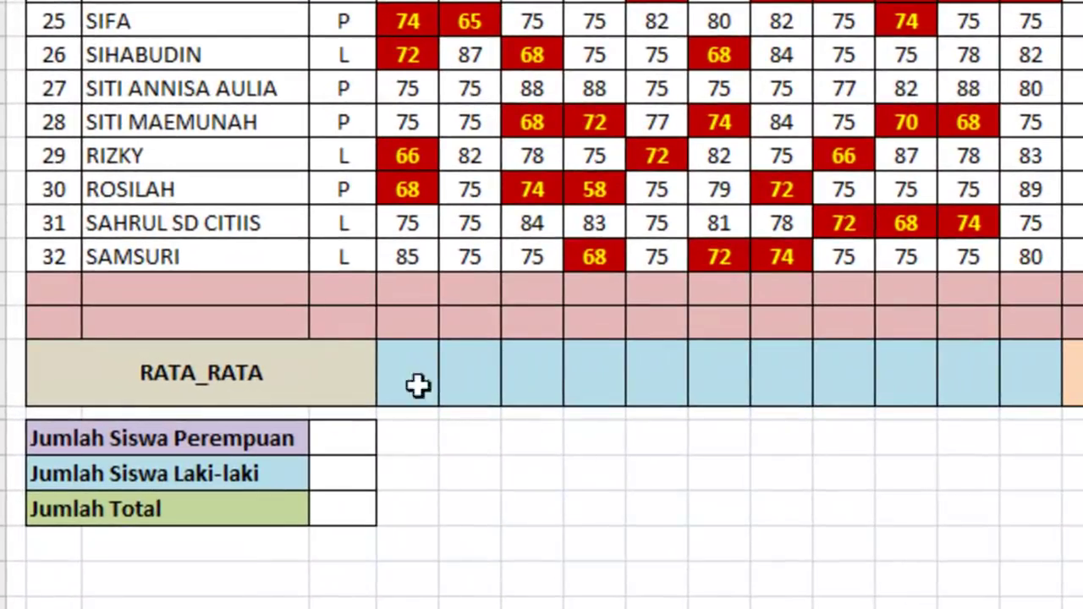
Enter =AVERAGE(E11:E44) in E45 to get the PAI average of 77,81
left_click(418, 384)
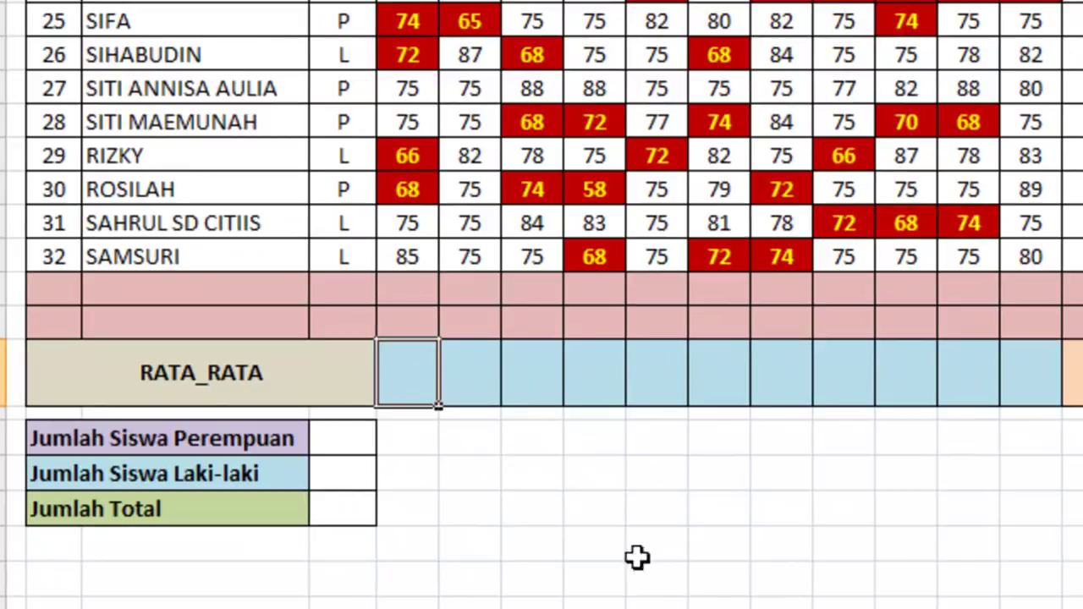
type("=")
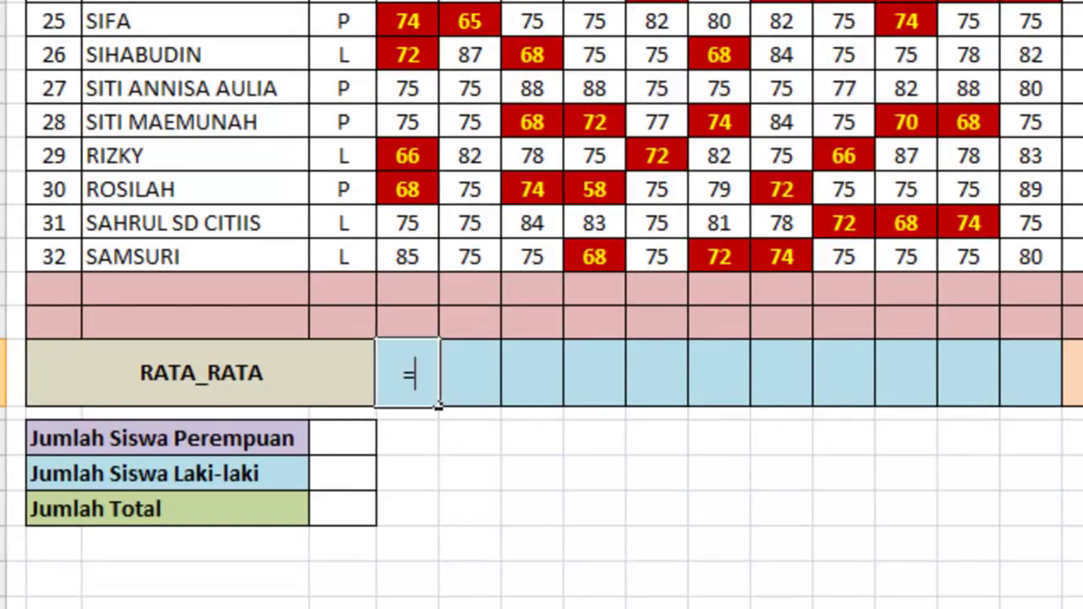
type("AVERAG")
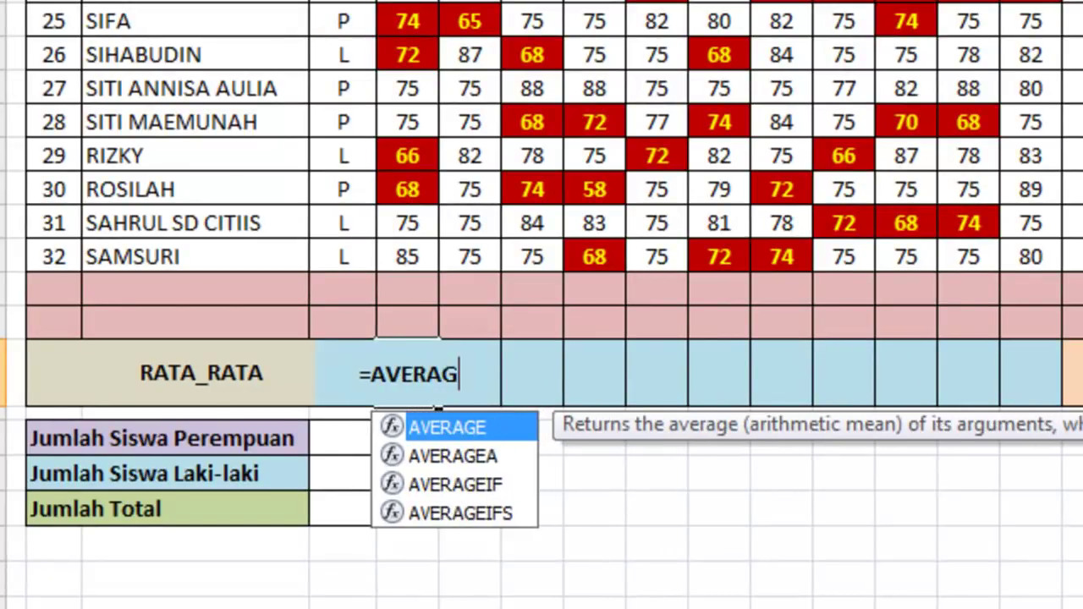
type("E(")
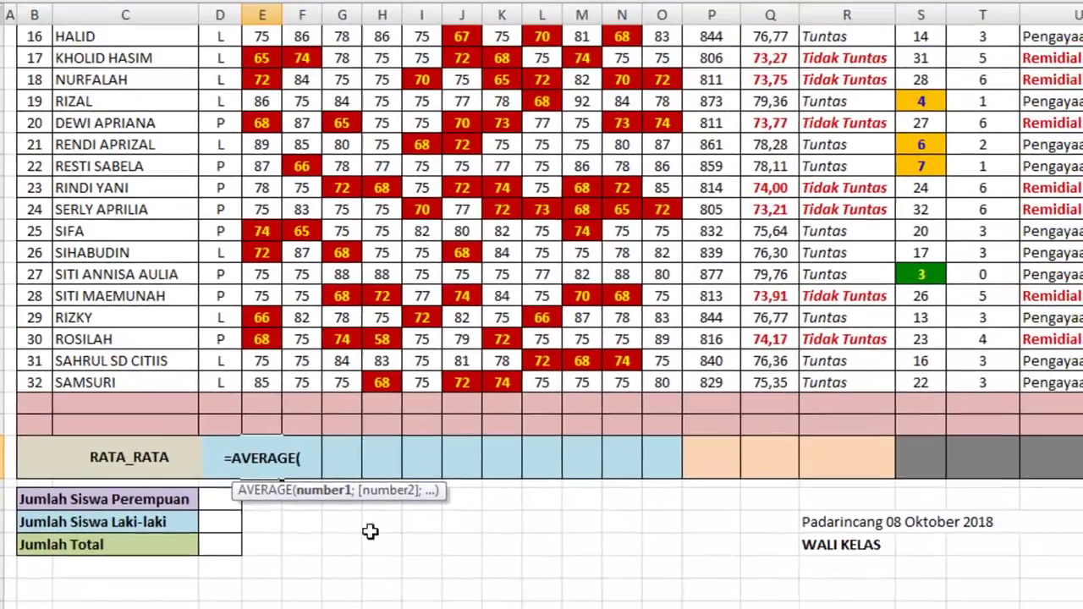
scroll(370, 531, "up", 7)
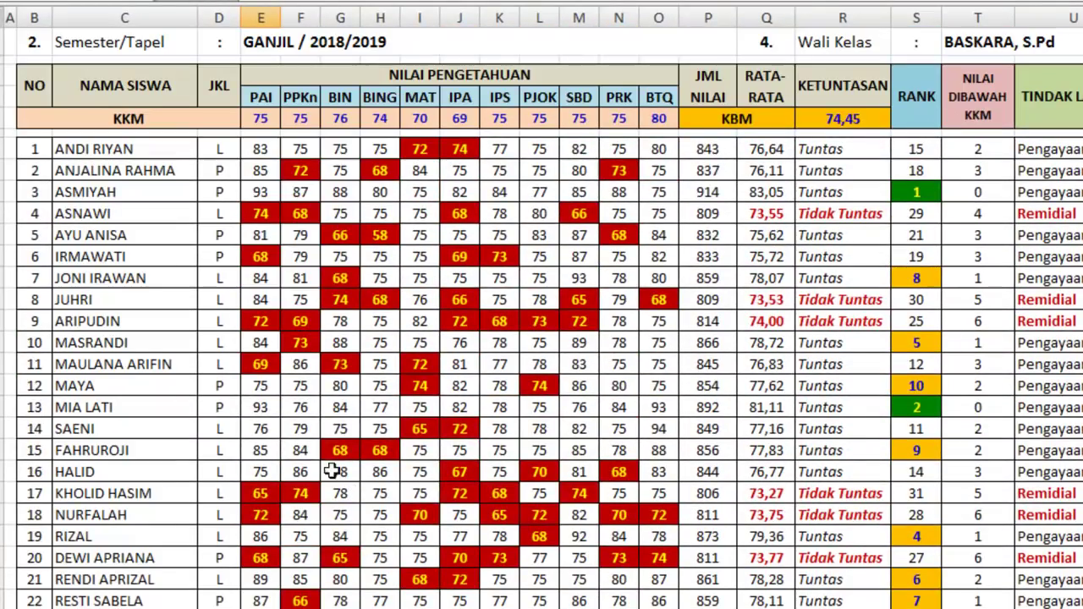
mouse_move(261, 149)
left_mouse_down()
mouse_move(260, 605)
mouse_move(225, 560)
left_mouse_up()
type(")")
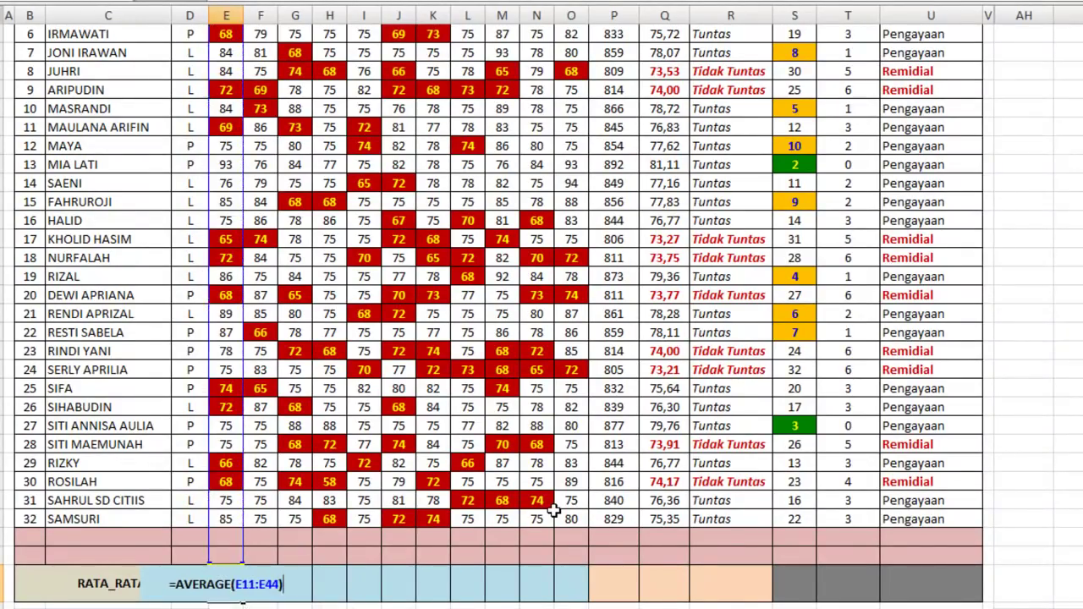
key("Return")
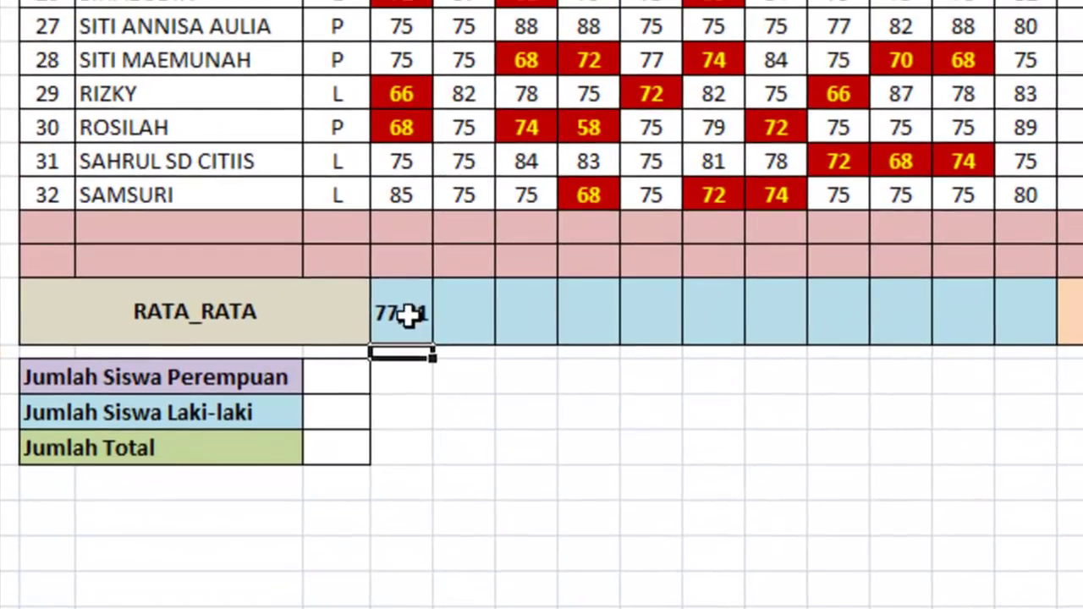
Copy the average formula right across the RATA_RATA row for the remaining subjects
left_click(413, 265)
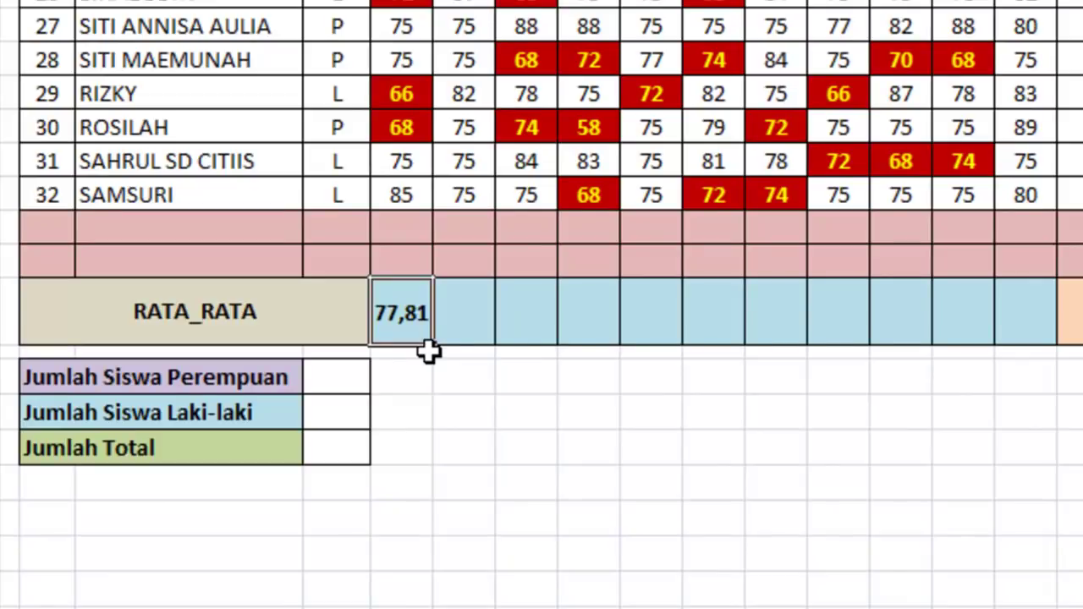
left_click_drag(433, 345, 1053, 341)
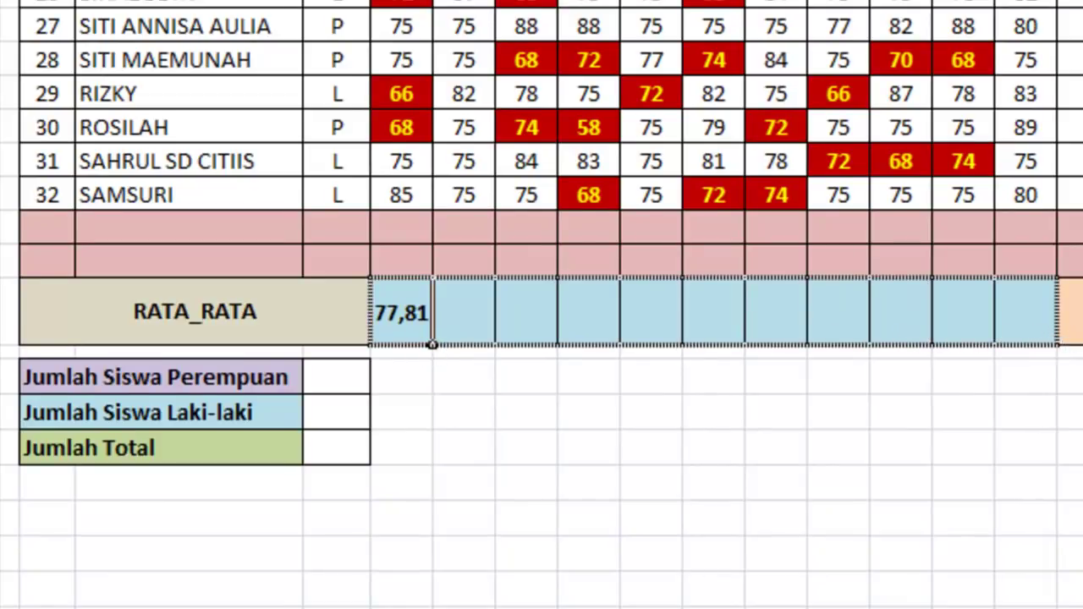
left_click_drag(1054, 341, 1076, 339)
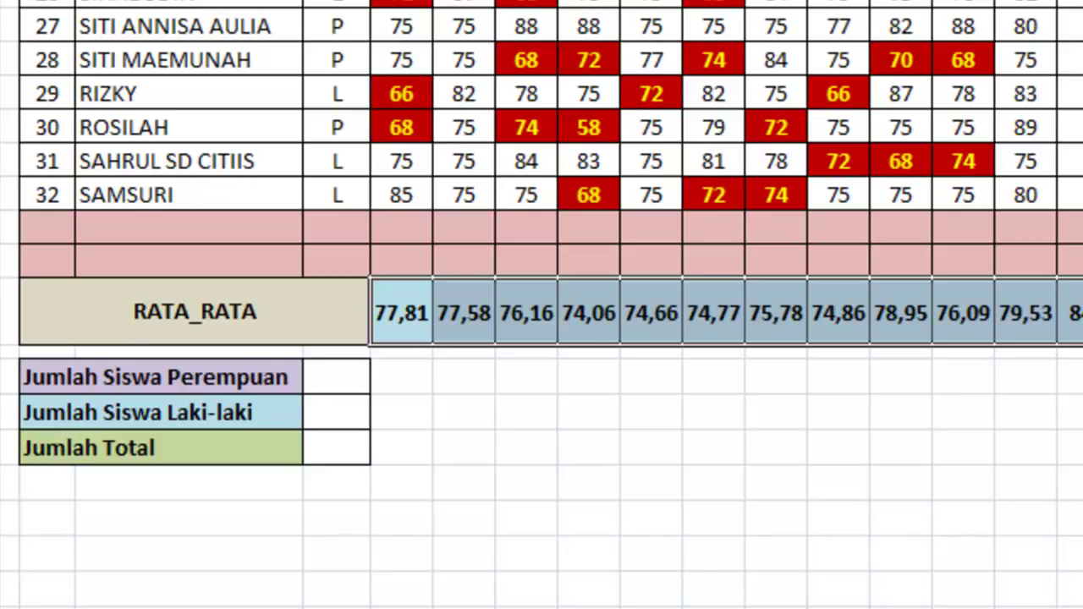
Count female students beside Jumlah Siswa Perempuan with =COUNTIF($D$11:$D$44;"P"), giving 14
left_click(351, 385)
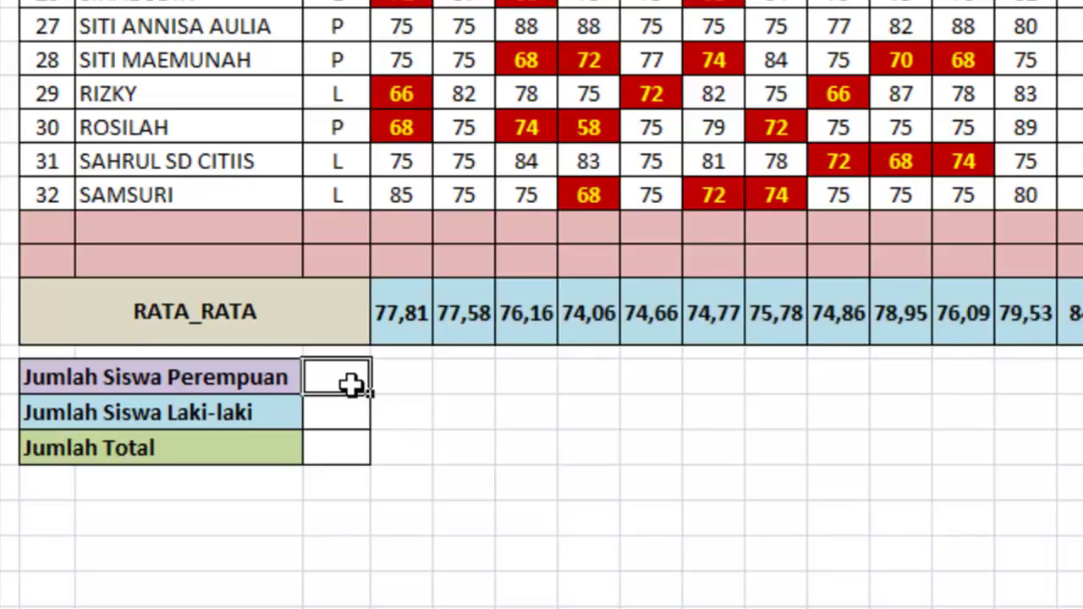
type("=")
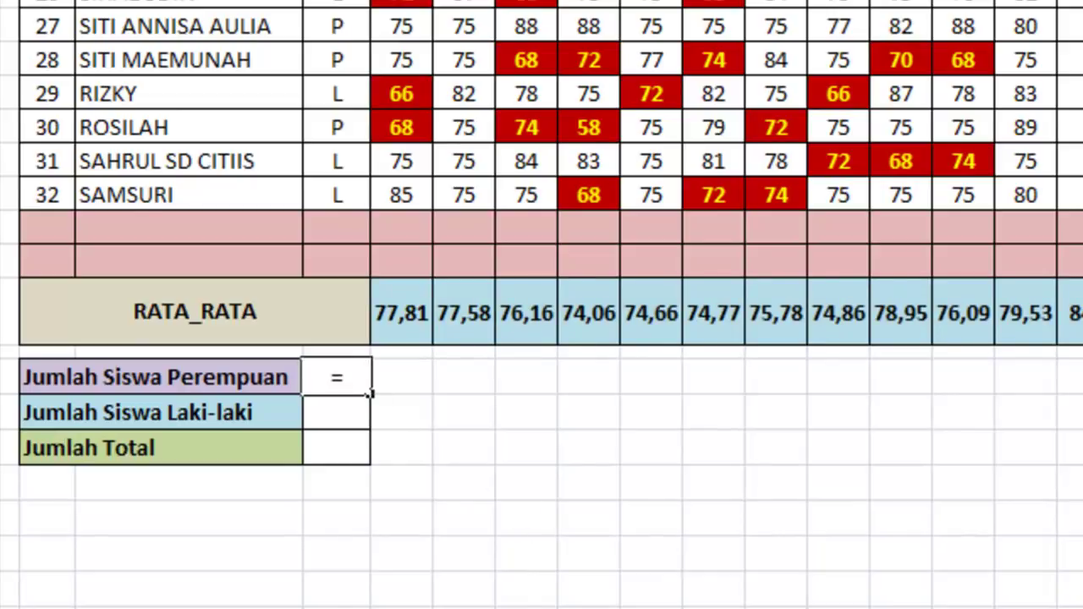
type("COU")
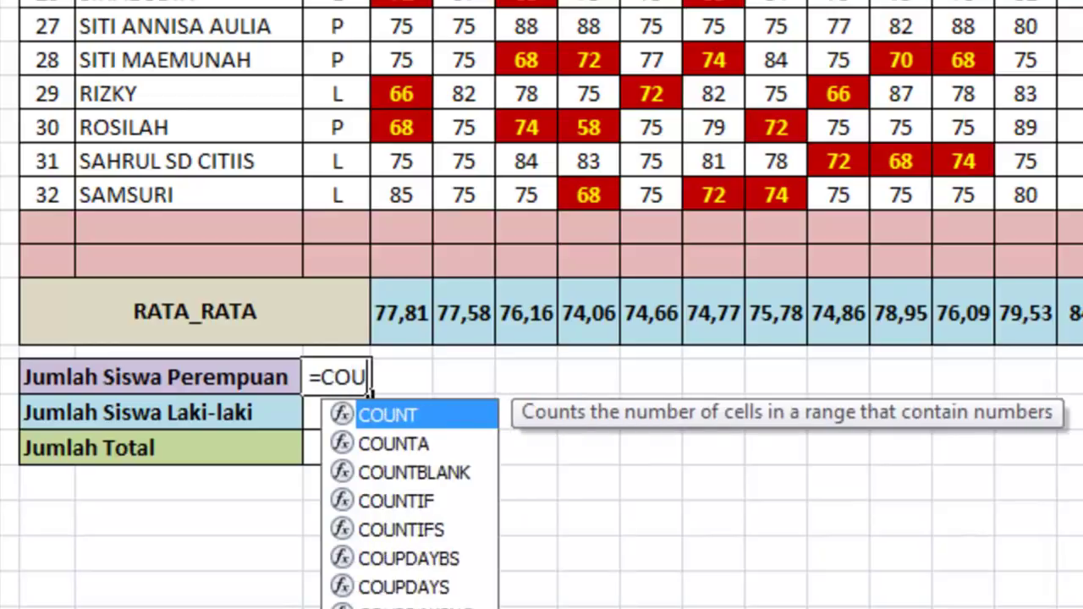
type("NTIF(")
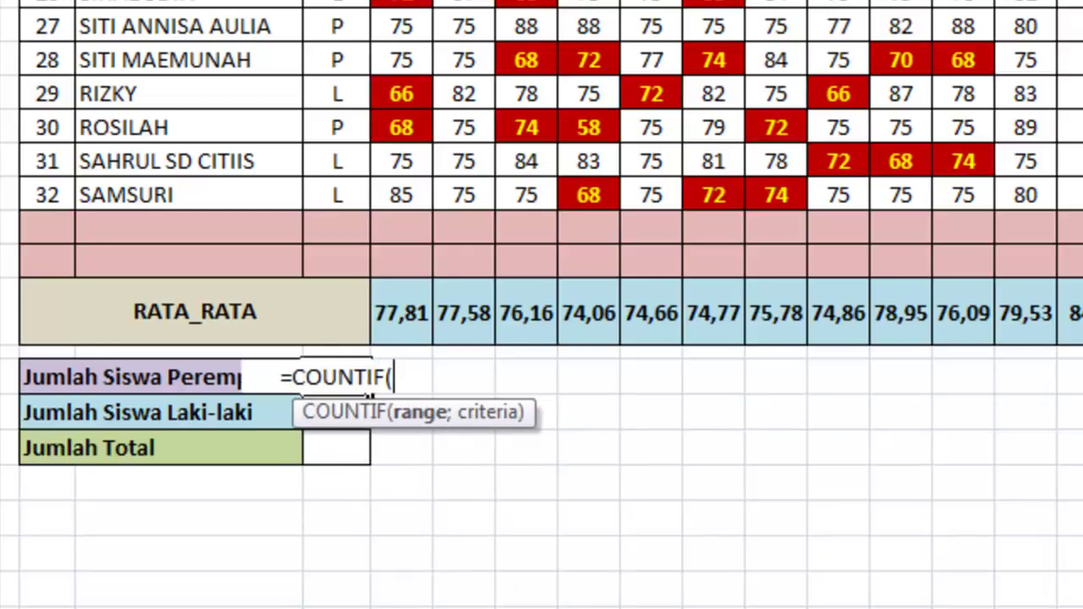
scroll(267, 165, "up", 8)
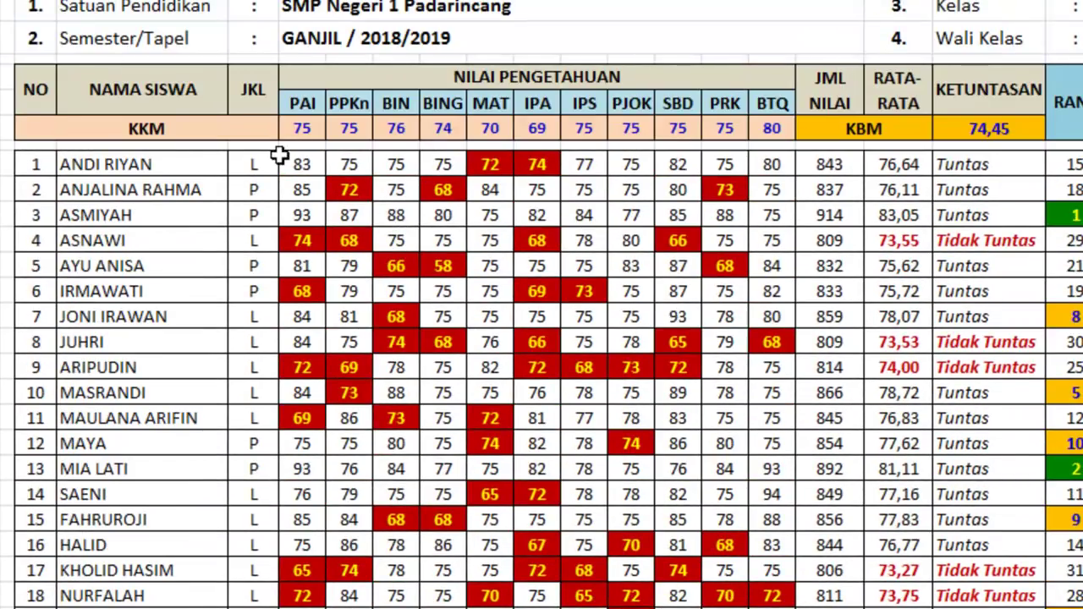
mouse_move(259, 164)
left_mouse_down()
mouse_move(227, 563)
mouse_move(212, 544)
left_mouse_up()
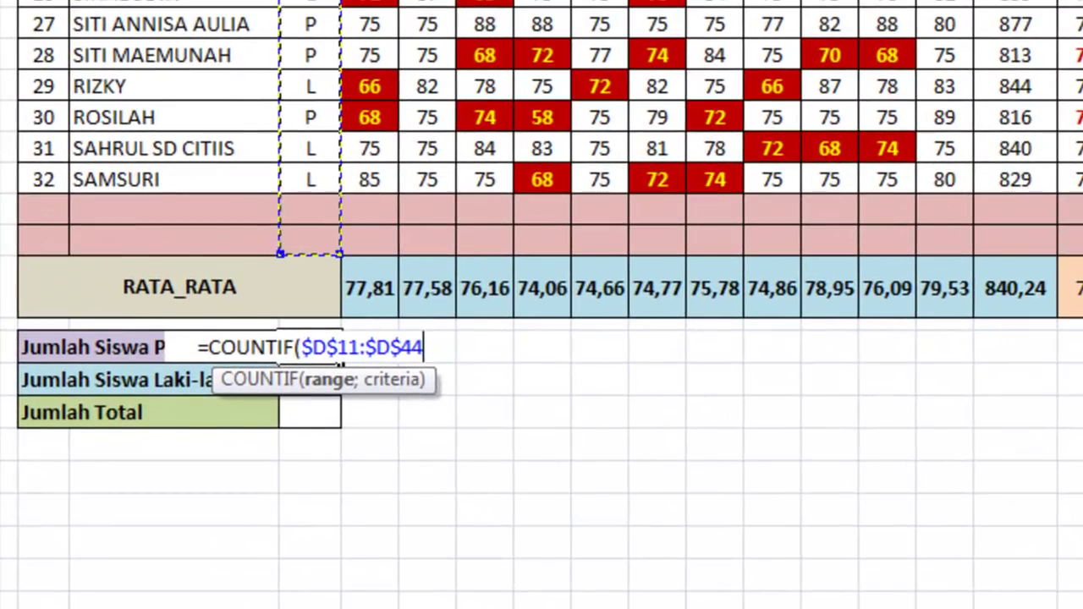
type(";")
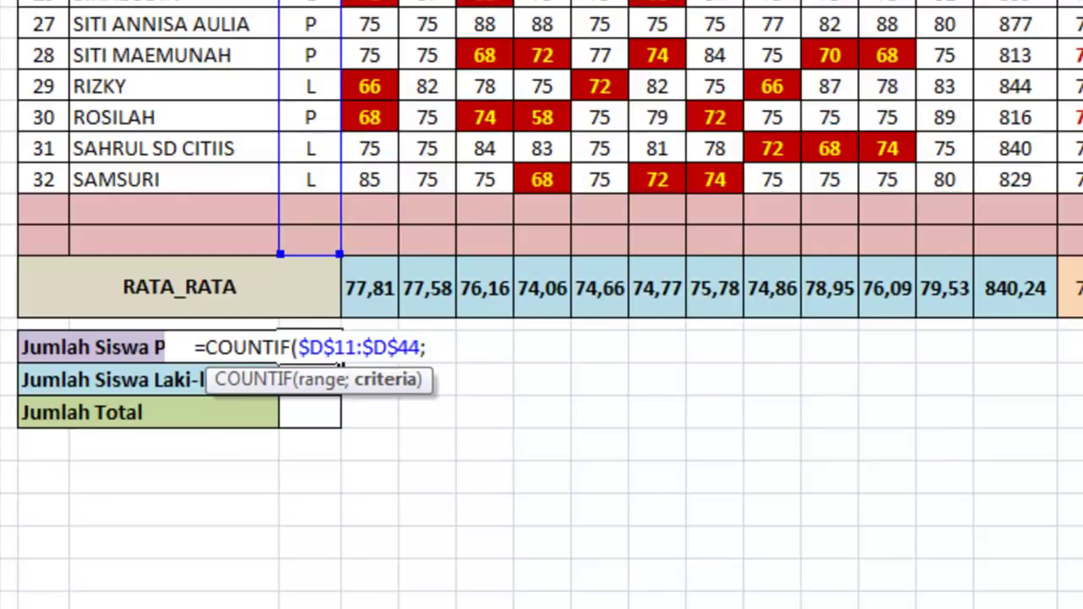
type("\"")
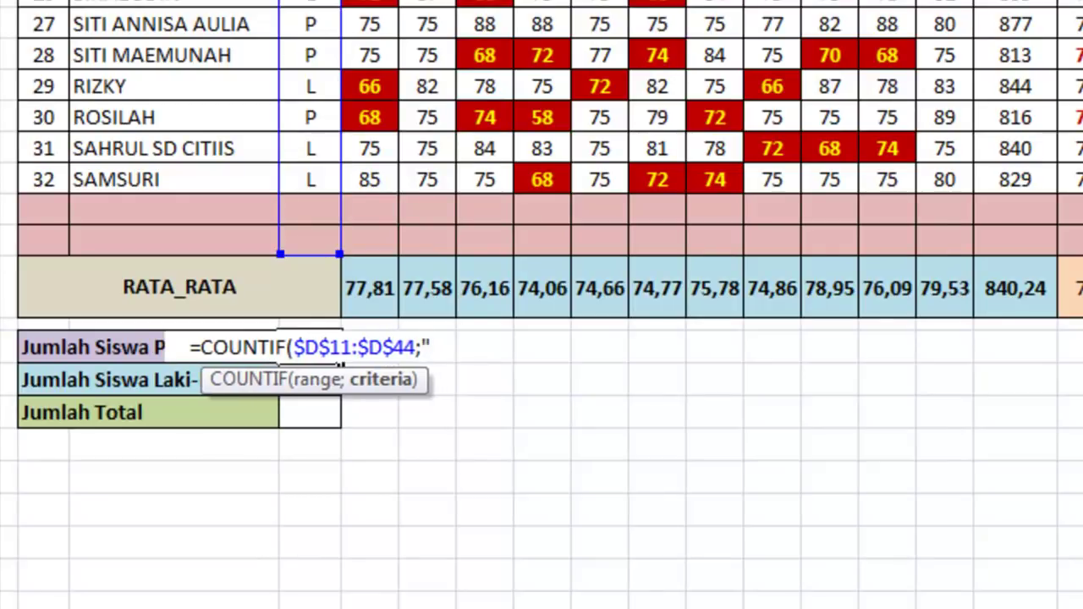
type("P\"")
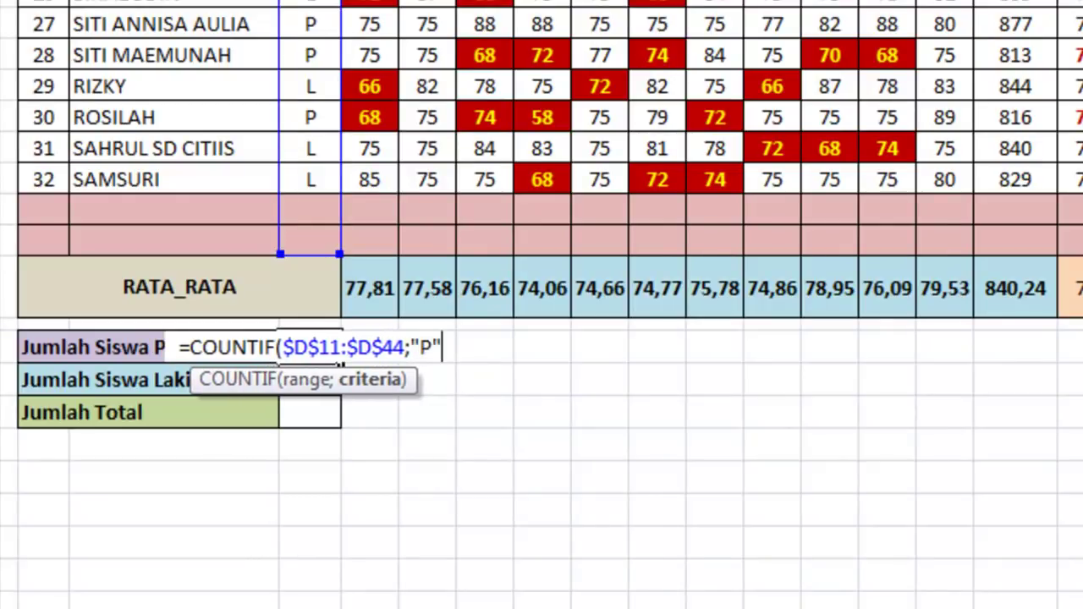
type(")")
key("Return")
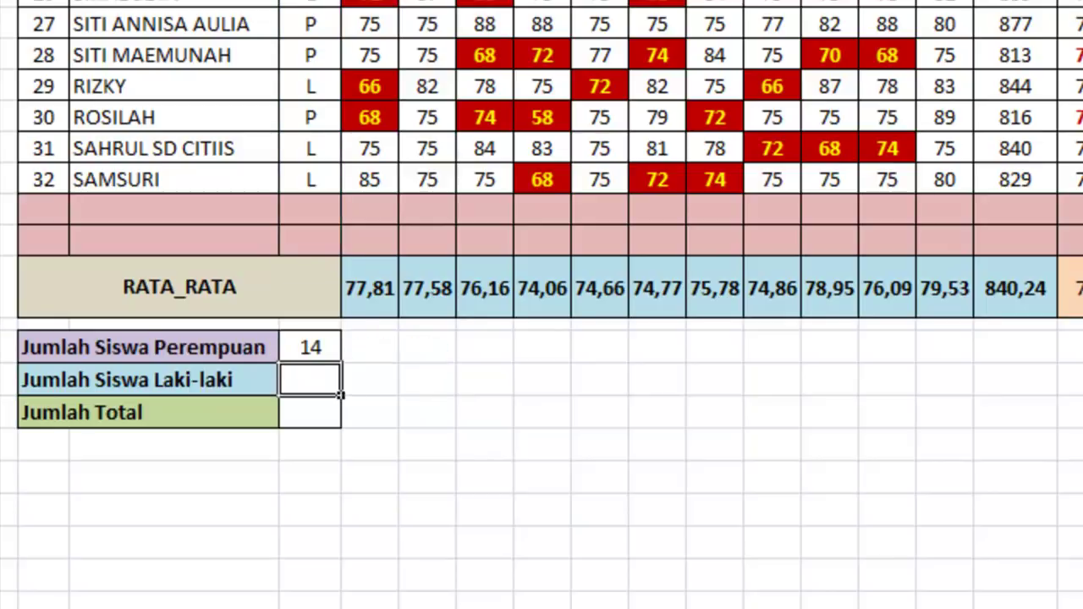
Fill the count formula down and change its criterion to "L" to count 18 male students
left_click(320, 349)
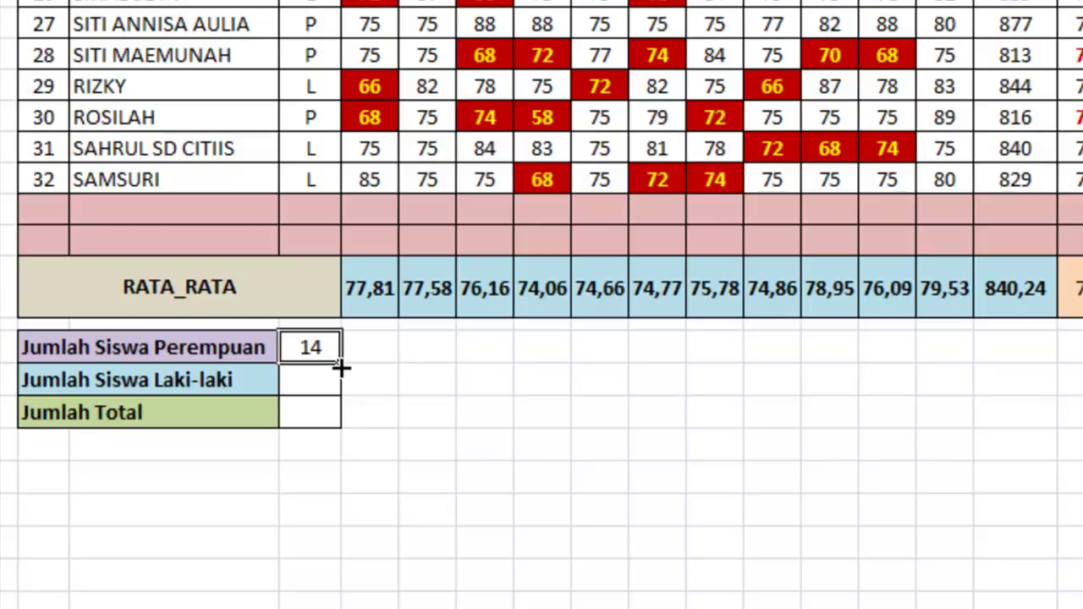
left_click_drag(342, 363, 319, 395)
left_click(310, 382)
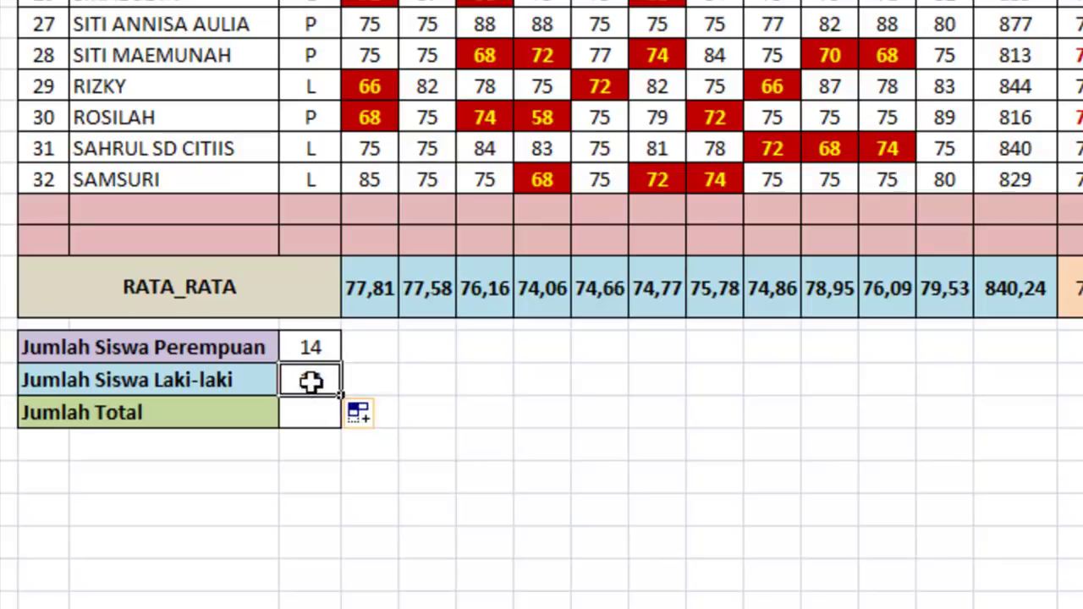
key("F2")
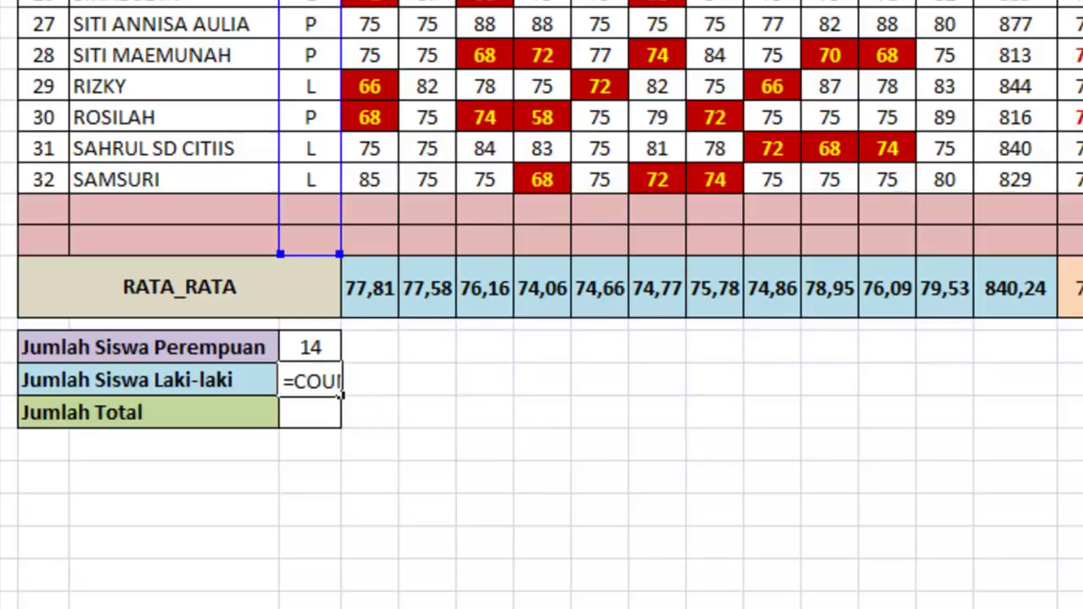
key("End")
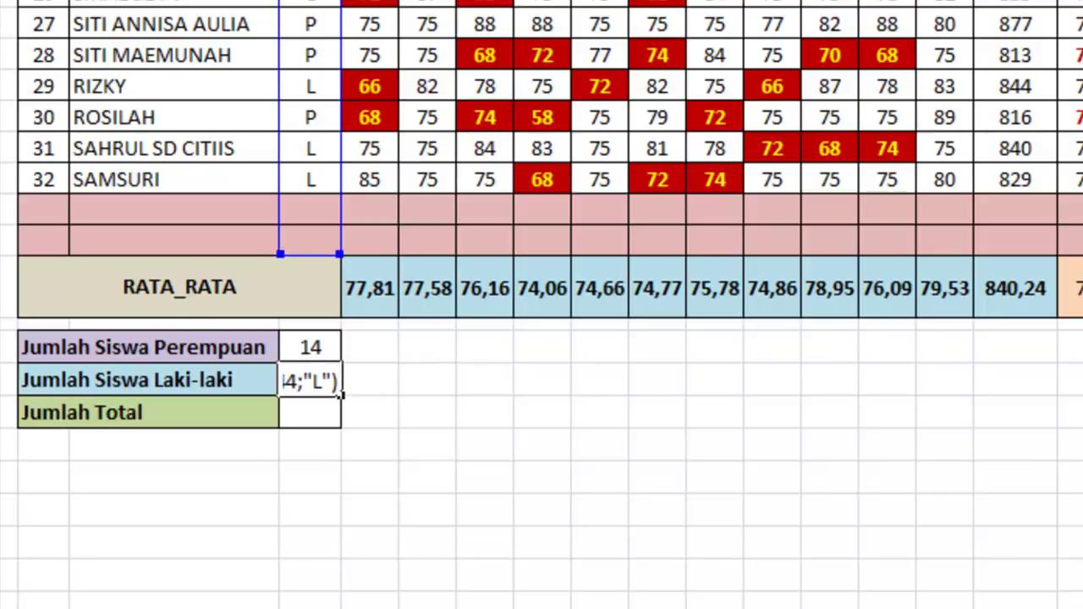
key("Return")
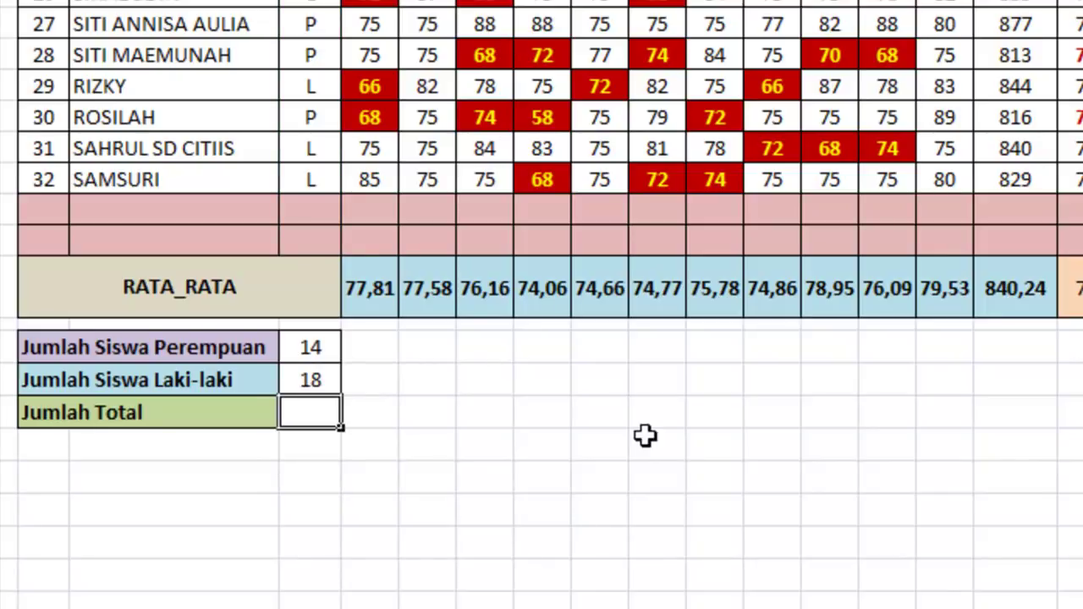
Enter =SUM(D47:D48) in the Jumlah Total row, totalling 32 students
type("=")
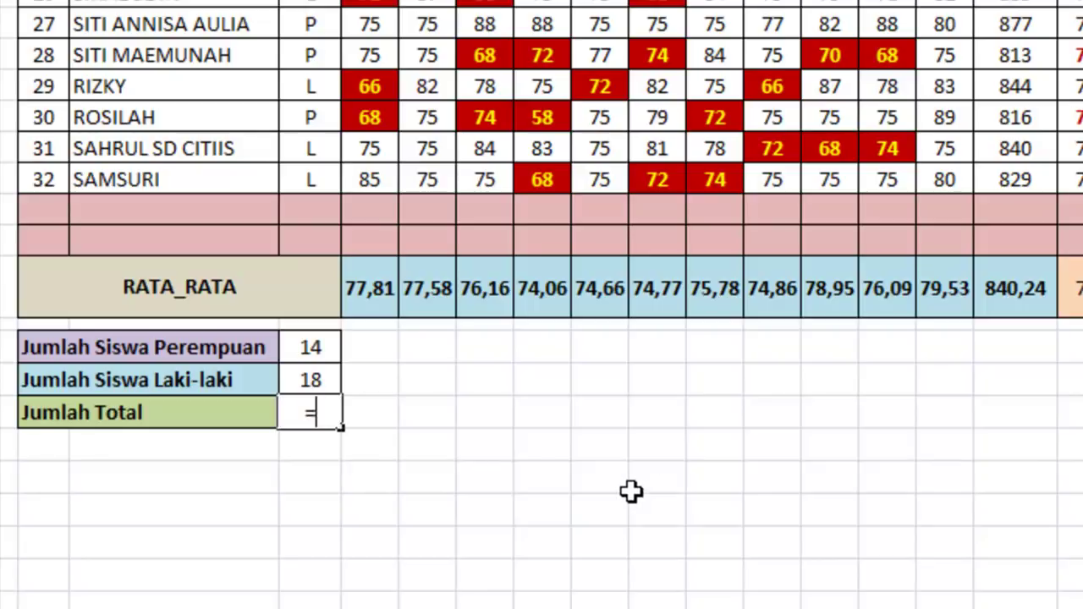
type("SUM(")
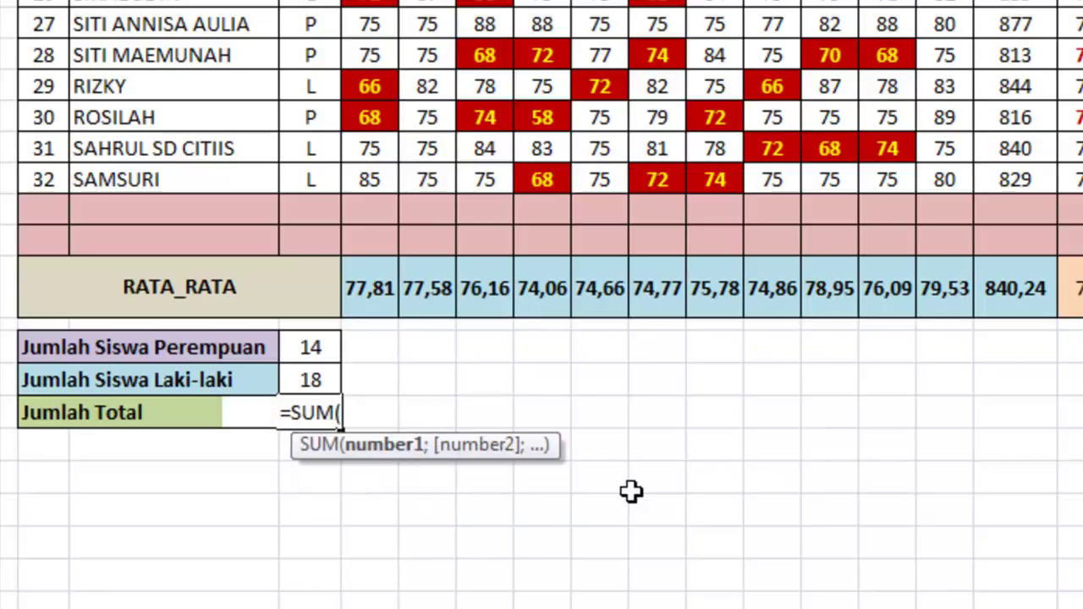
left_click_drag(317, 347, 308, 380)
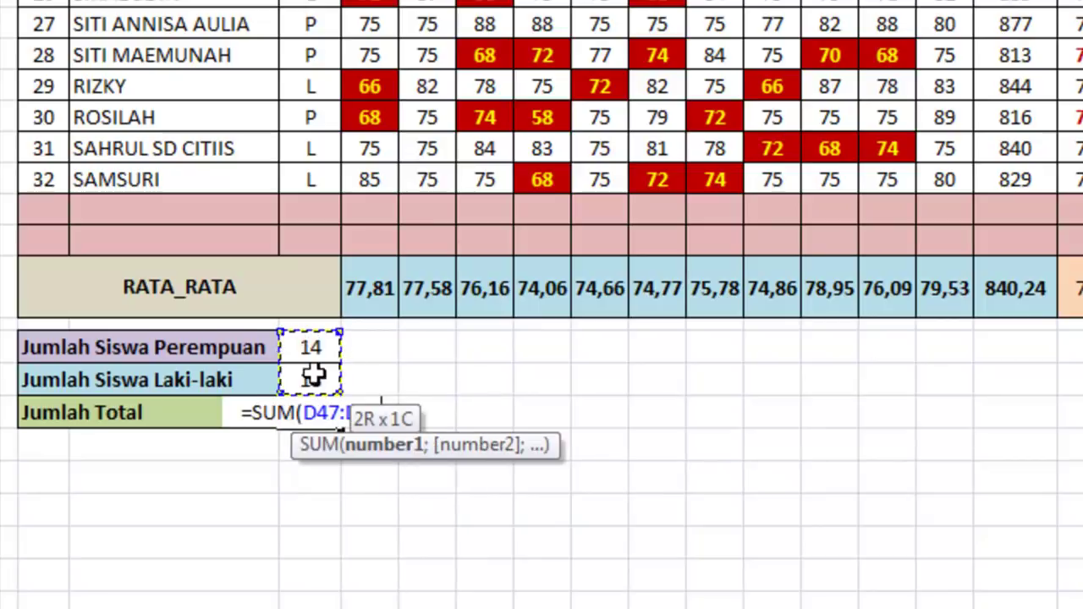
type(")")
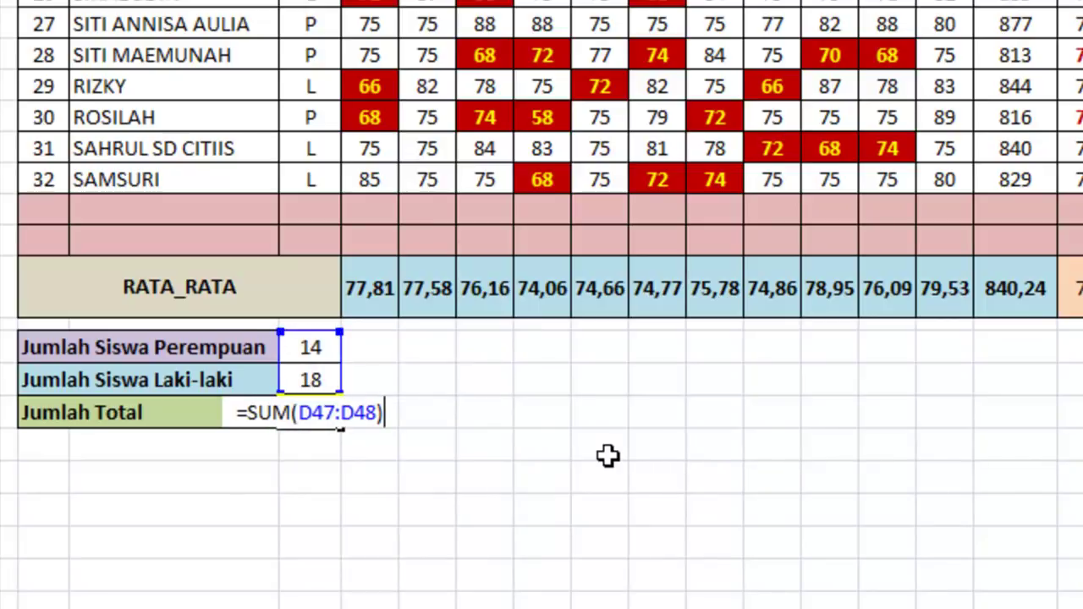
key("Return")
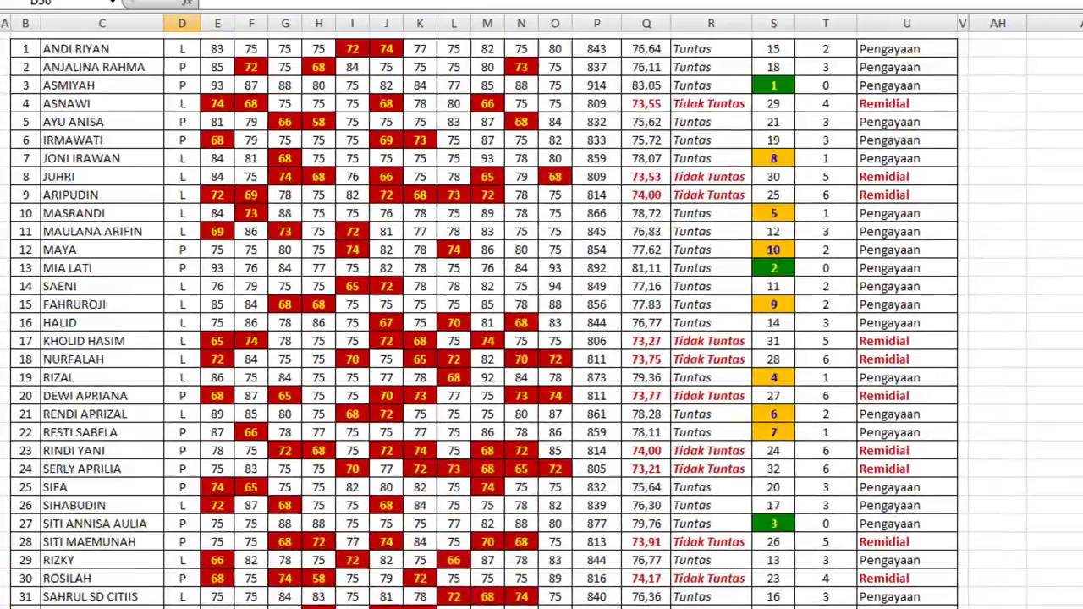
scroll(542, 339, "up", 3)
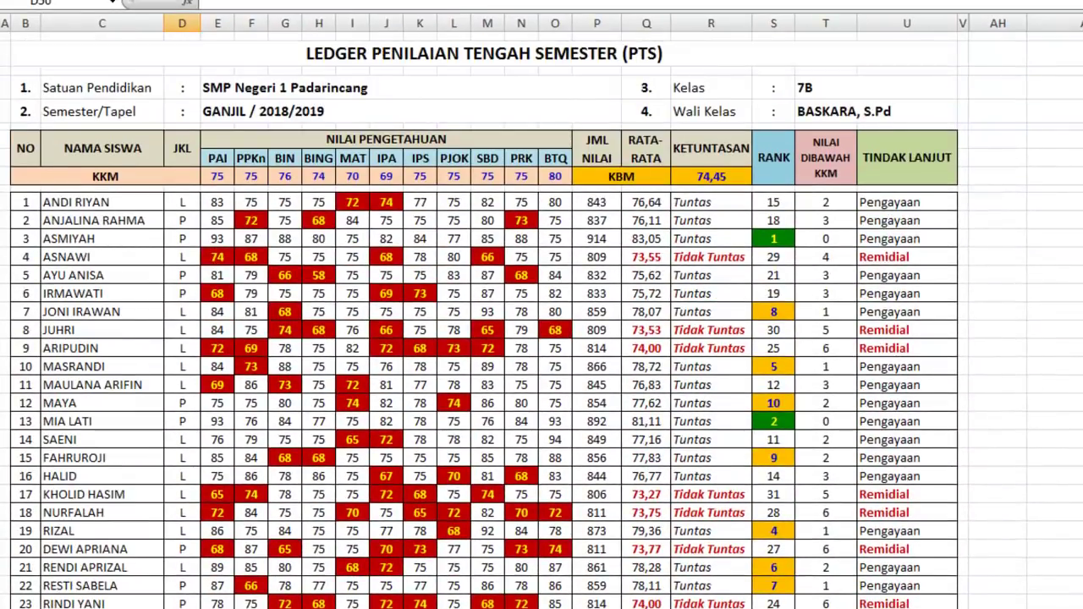